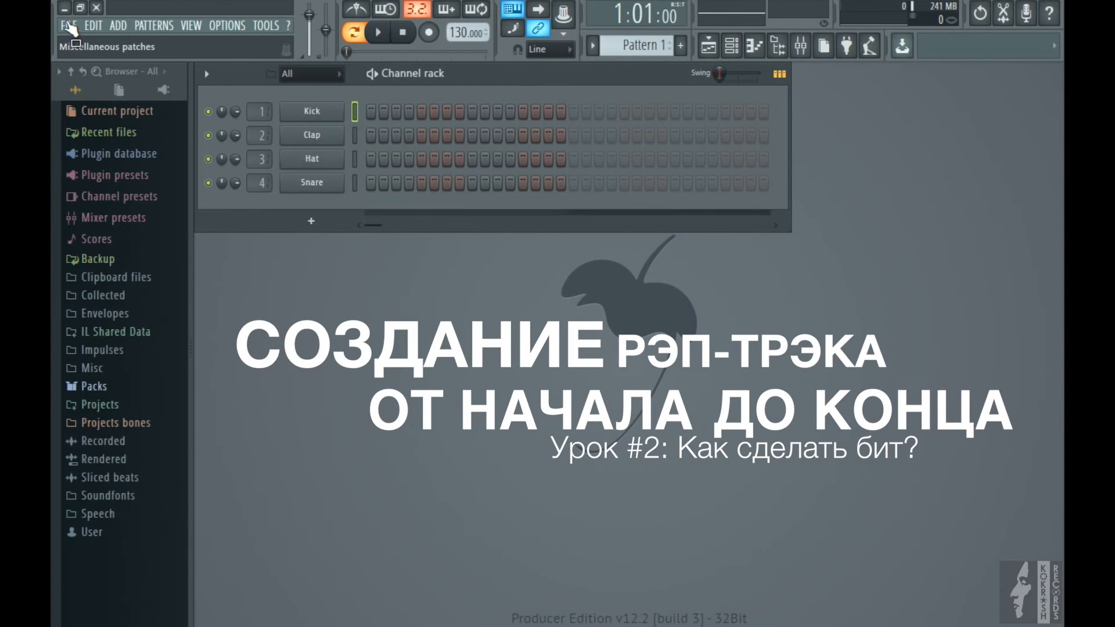
Open the recent project on i ona.flp and insert a Sampler channel at the sample1 channel in the channel rack.
{"action": "left_click", "coordinate": [69, 26]}
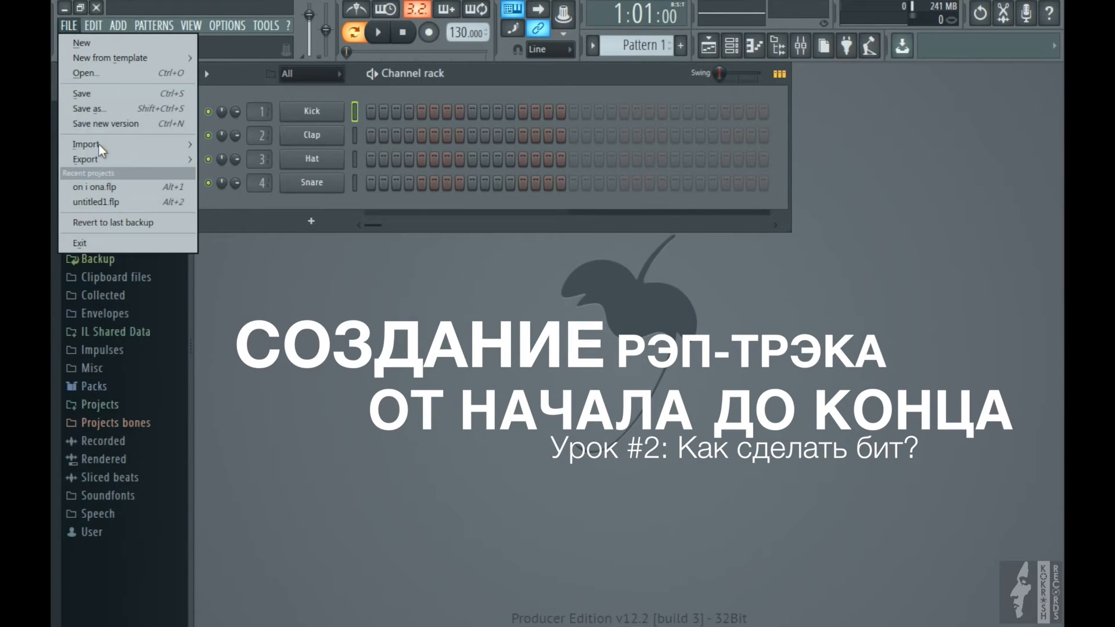
{"action": "left_click", "coordinate": [134, 187]}
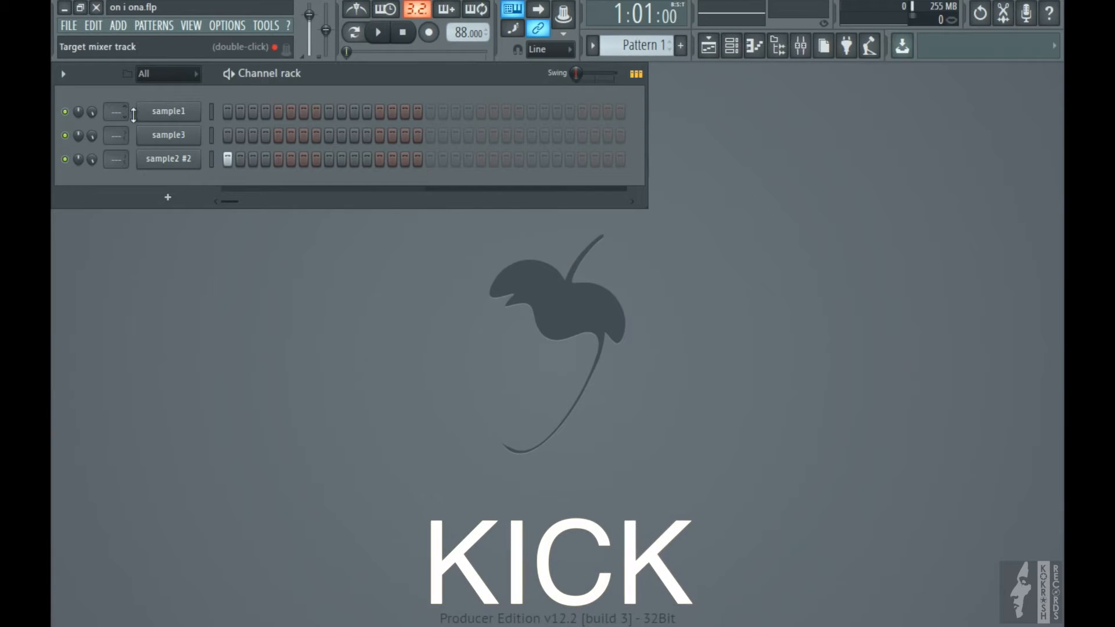
{"action": "right_click", "coordinate": [169, 116]}
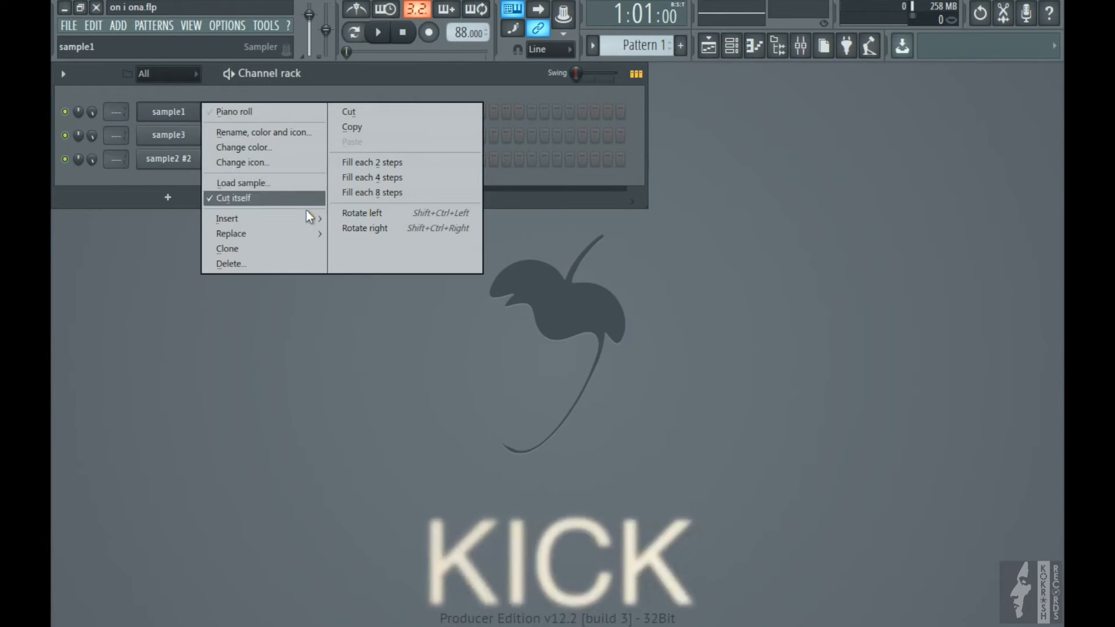
{"action": "mouse_move", "coordinate": [306, 217]}
{"action": "left_click", "coordinate": [402, 551]}
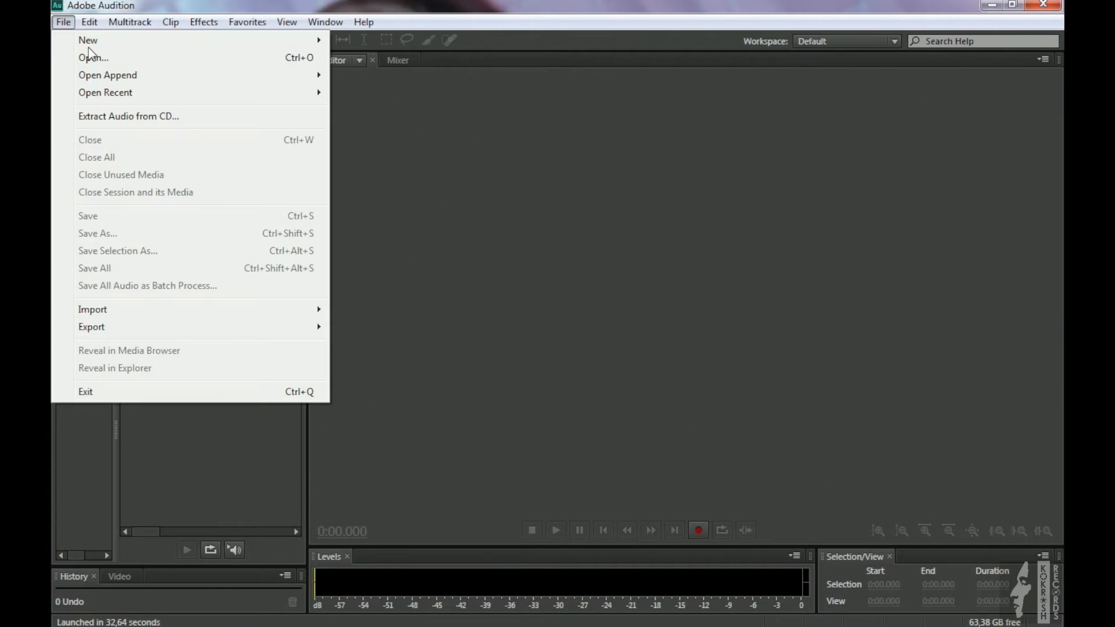
Switch to Adobe Audition, open the Kick sample file and play it from the beginning.
{"action": "left_click", "coordinate": [93, 58]}
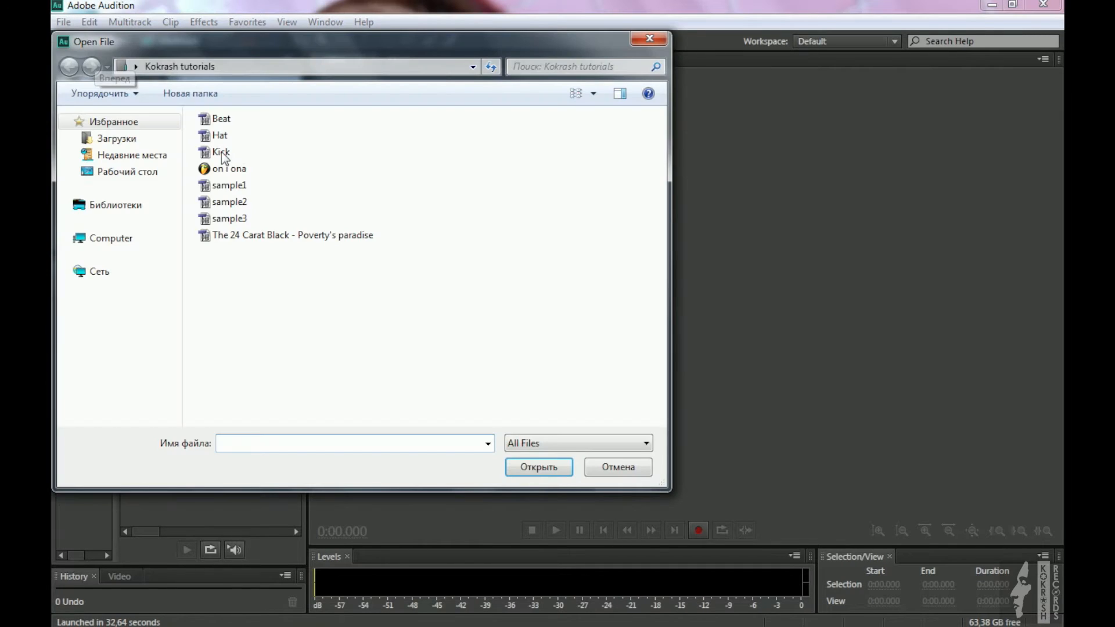
{"action": "double_click", "coordinate": [222, 152]}
{"action": "left_click", "coordinate": [352, 255]}
{"action": "left_click", "coordinate": [602, 530]}
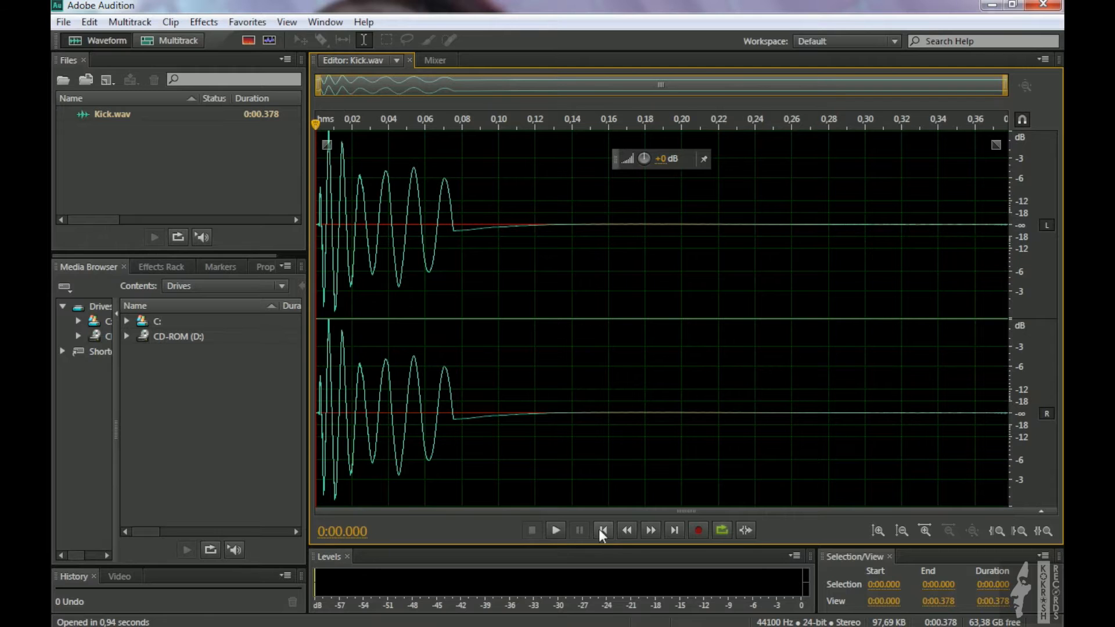
{"action": "left_click", "coordinate": [556, 530]}
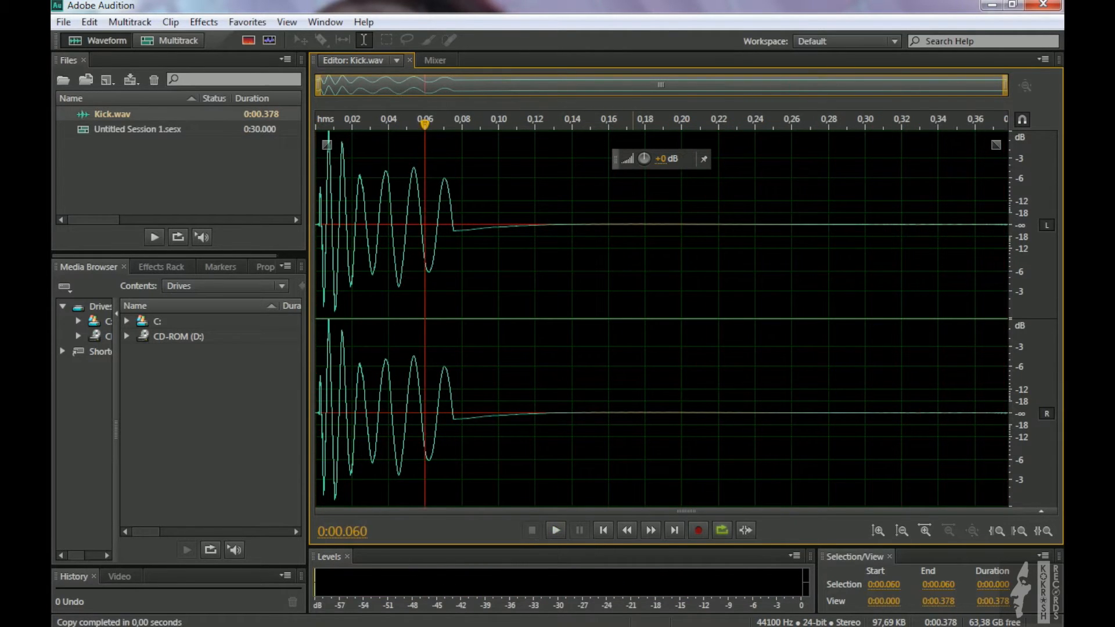
Select the entire left channel of Kick.wav, leaving out the right channel, and copy it.
{"action": "double_click", "coordinate": [550, 261]}
{"action": "key", "text": "Home"}
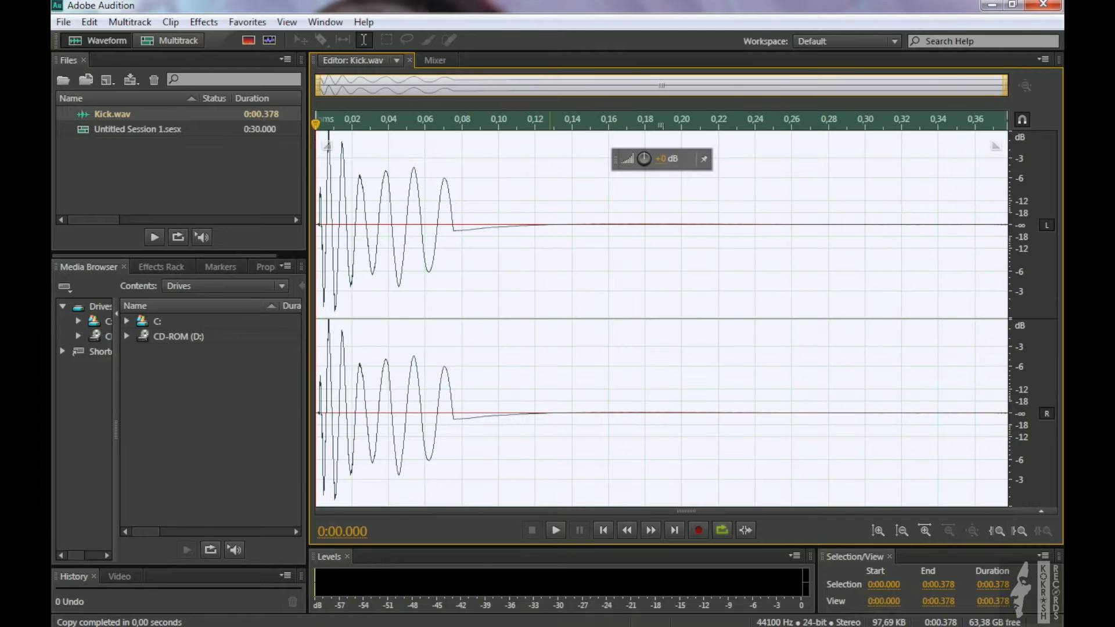
{"action": "key", "text": "Up"}
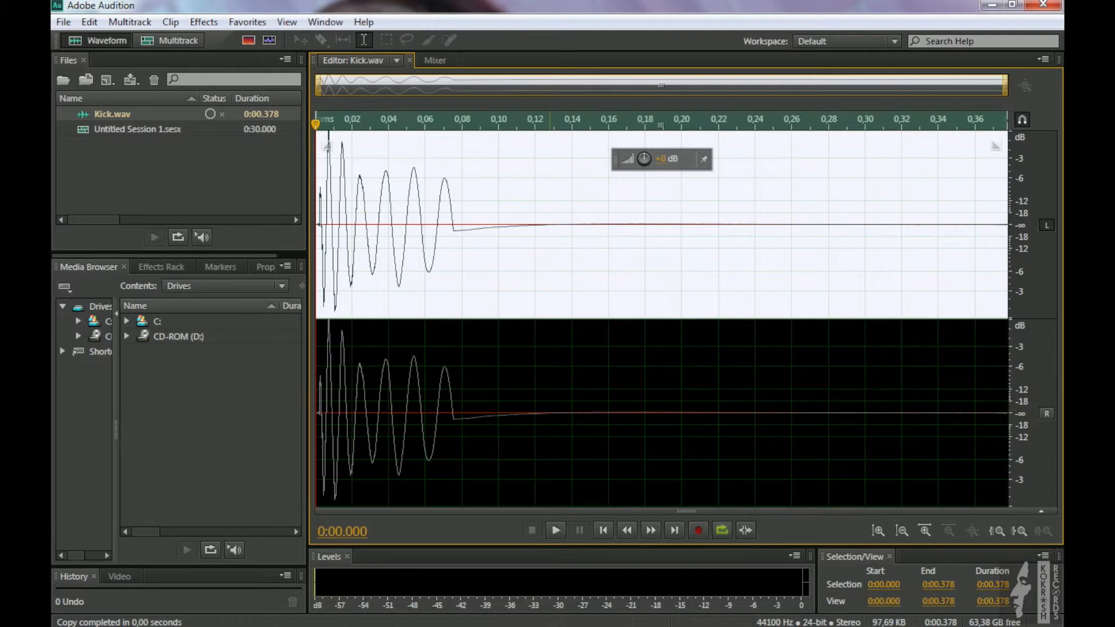
{"action": "right_click", "coordinate": [469, 257]}
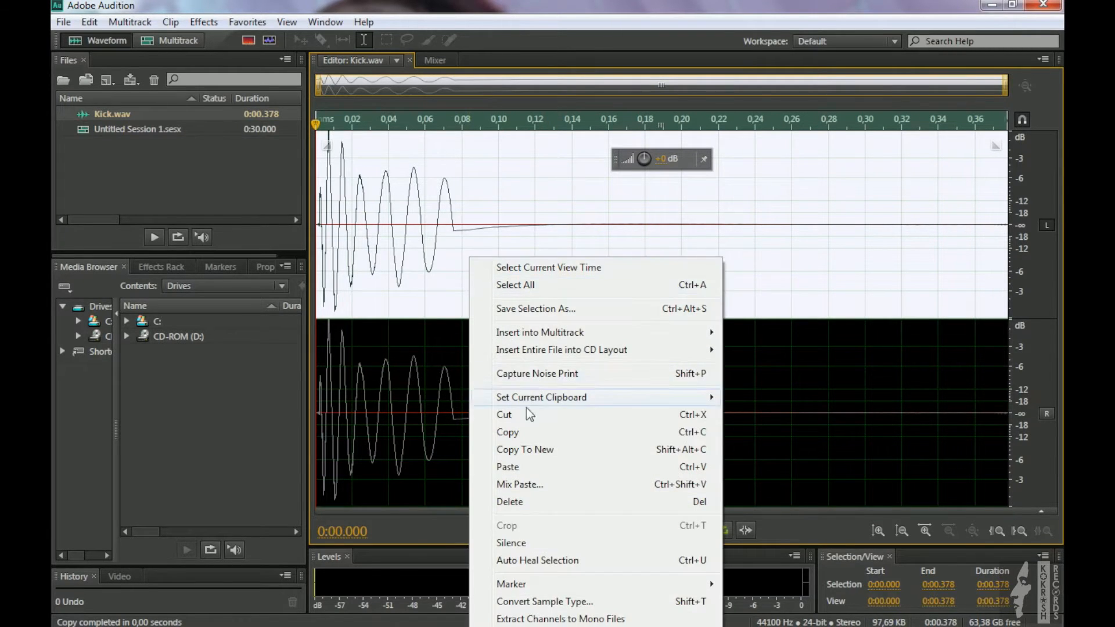
{"action": "left_click", "coordinate": [523, 430]}
Create a new audio file named Kick mono with a mono channel and a 24-bit depth.
{"action": "left_click", "coordinate": [65, 22]}
{"action": "mouse_move", "coordinate": [143, 43]}
{"action": "left_click", "coordinate": [399, 54]}
{"action": "type", "text": "Kick mono"}
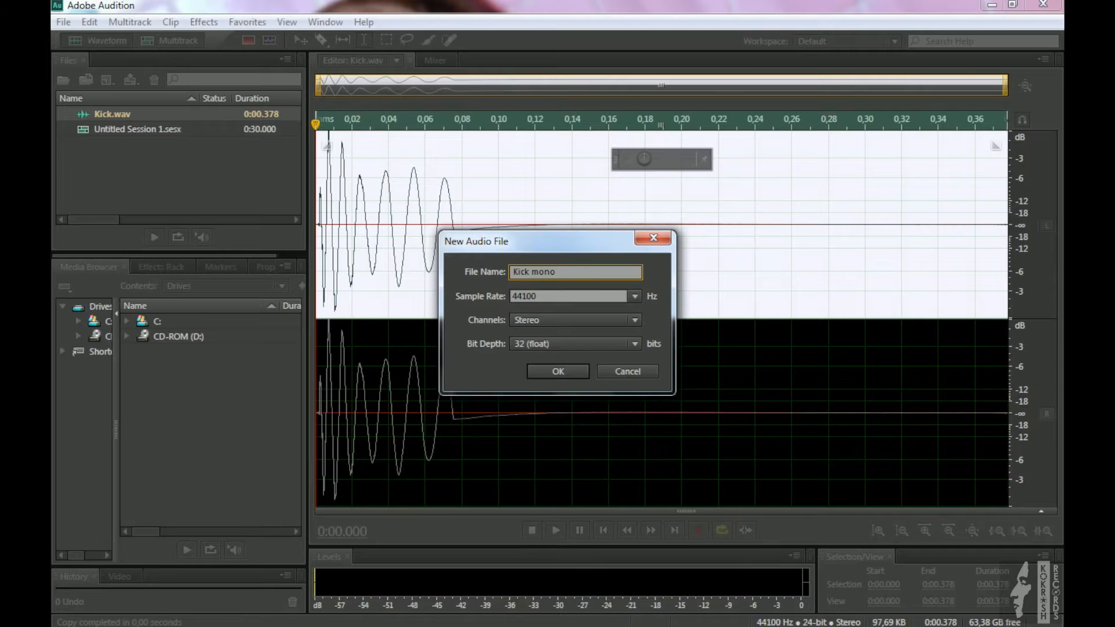
{"action": "left_click", "coordinate": [553, 319]}
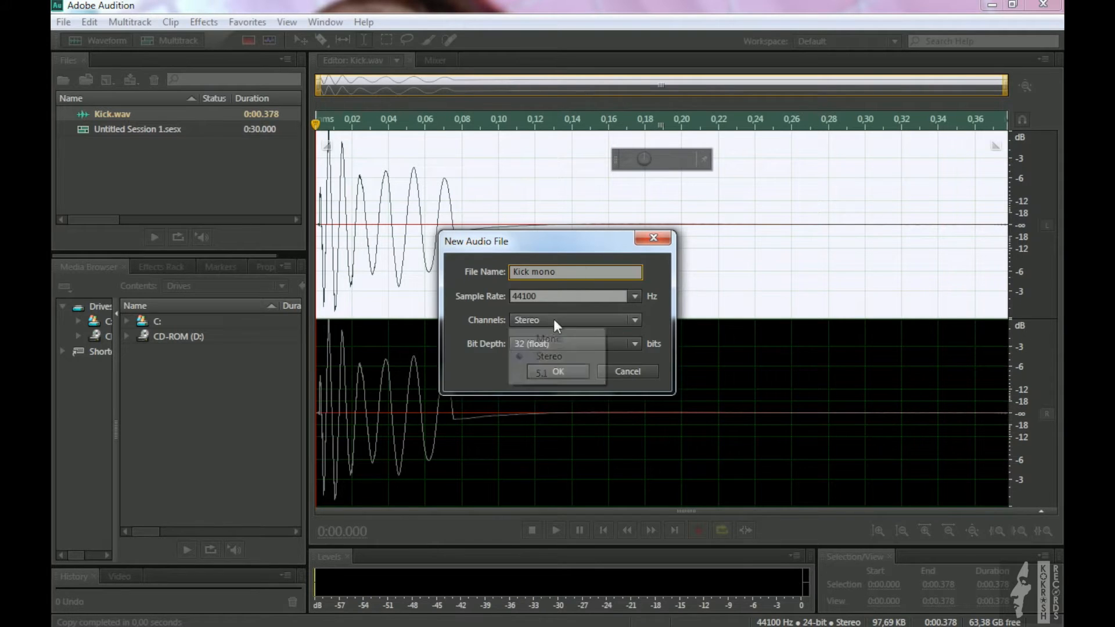
{"action": "left_click", "coordinate": [551, 335]}
{"action": "left_click", "coordinate": [559, 344]}
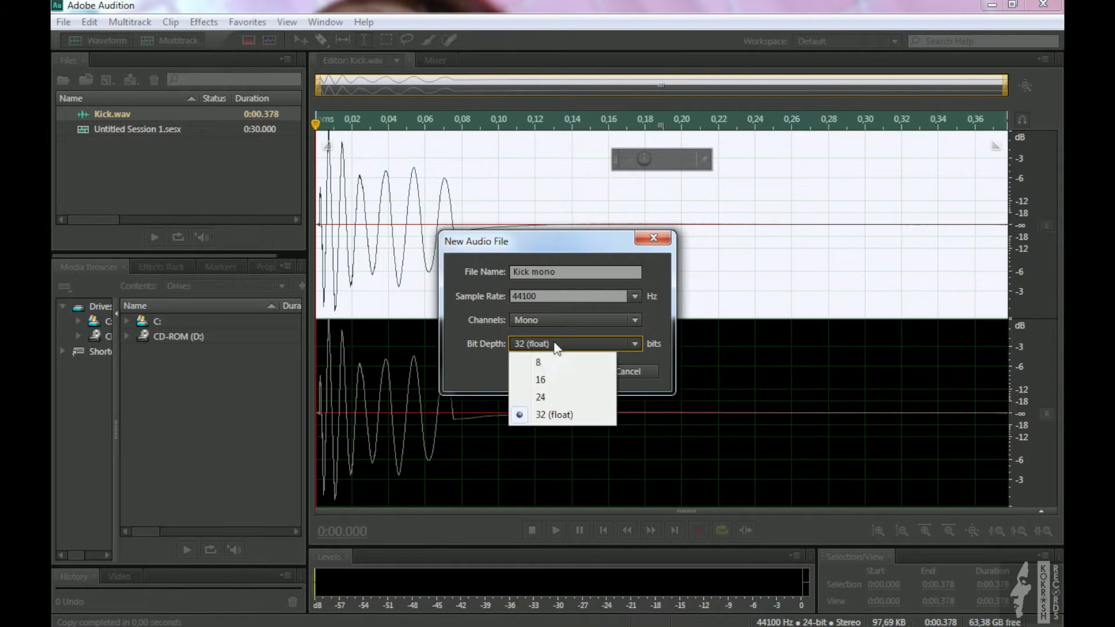
{"action": "left_click", "coordinate": [545, 397]}
{"action": "left_click", "coordinate": [556, 369]}
Paste the copied kick channel into Kick mono and play it from the beginning.
{"action": "right_click", "coordinate": [436, 319]}
{"action": "left_click", "coordinate": [491, 468]}
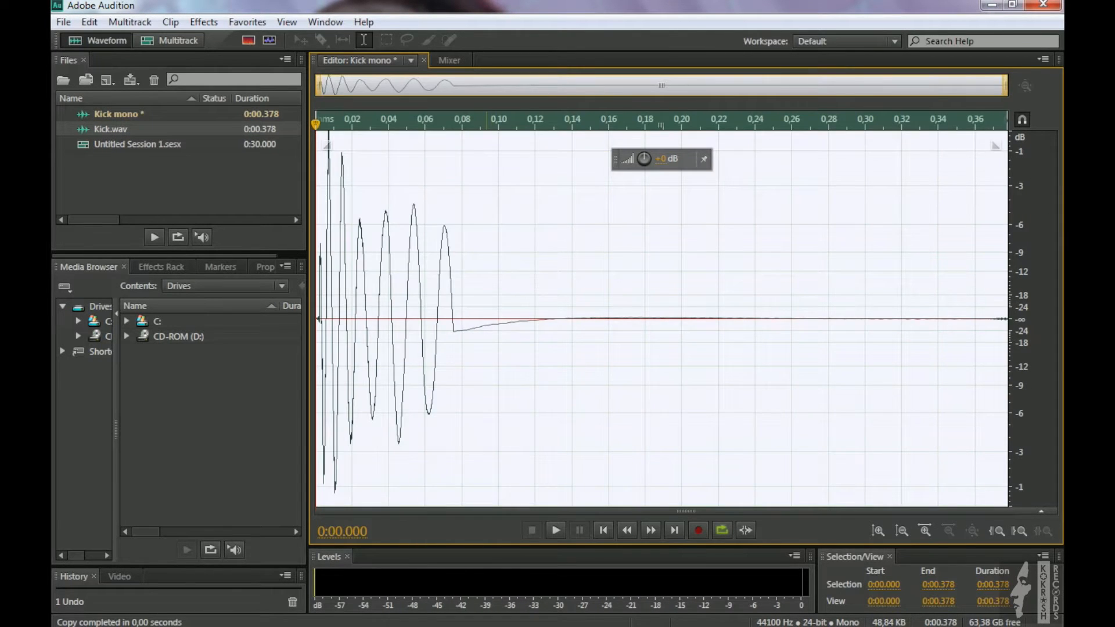
{"action": "left_click", "coordinate": [437, 401]}
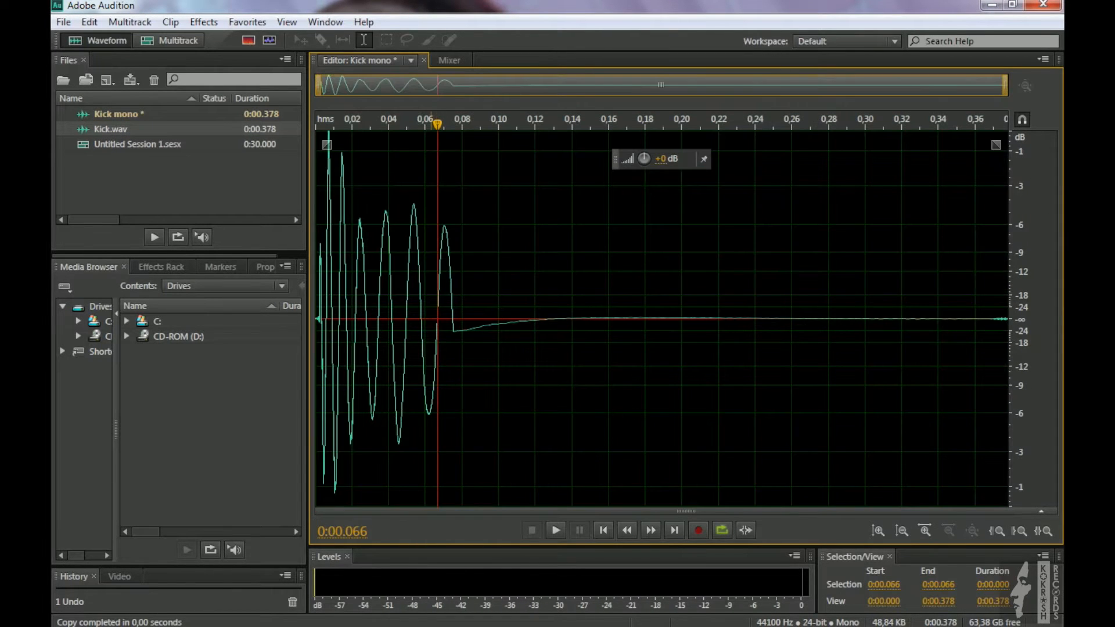
{"action": "left_click", "coordinate": [598, 529]}
{"action": "left_click", "coordinate": [555, 530]}
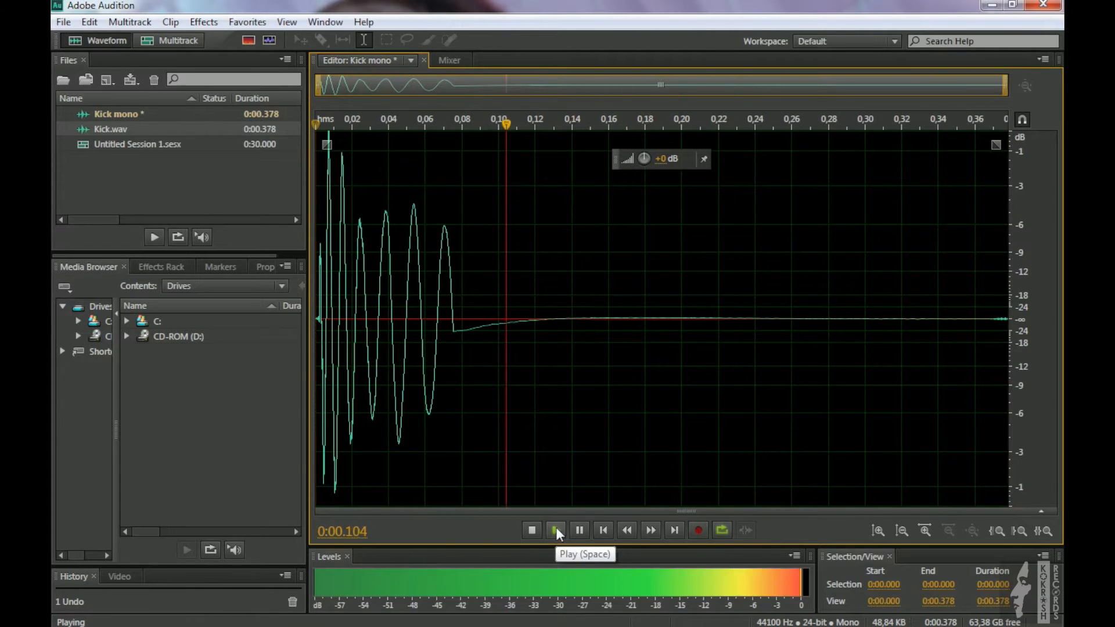
Apply a Fade Envelope with the Smooth Fade Out preset to the kick's tail, from about 0.130 s to the end.
{"action": "left_click", "coordinate": [572, 319]}
{"action": "scroll", "coordinate": [572, 320], "scroll_direction": "up", "scroll_amount": 3}
{"action": "left_click_drag", "start_coordinate": [528, 319], "coordinate": [1009, 320]}
{"action": "key", "text": "backslash"}
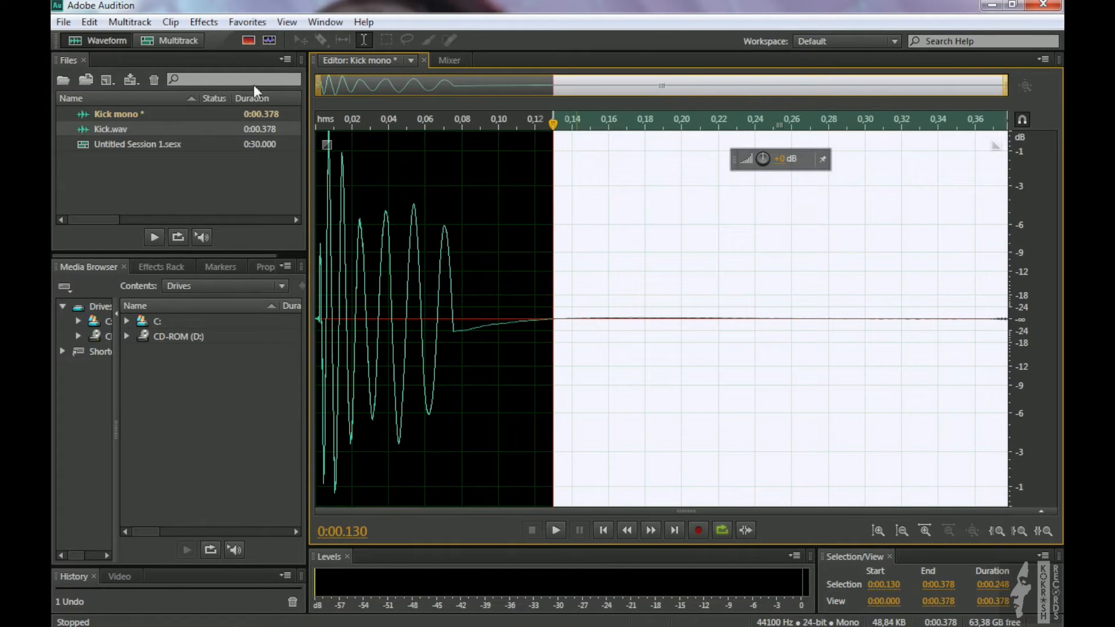
{"action": "left_click", "coordinate": [199, 23]}
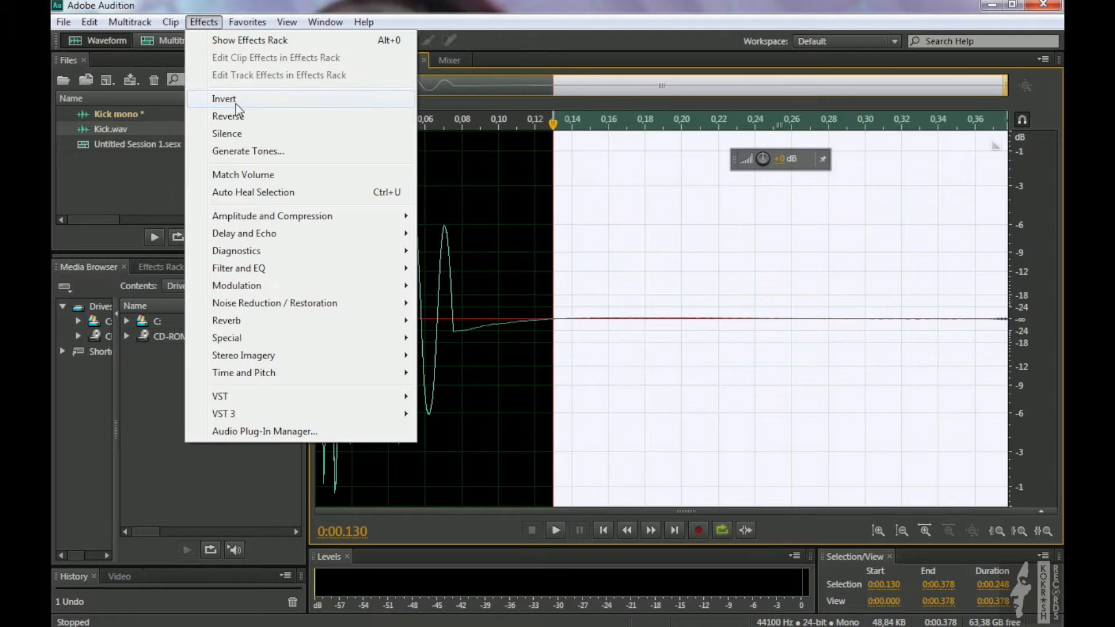
{"action": "mouse_move", "coordinate": [273, 219]}
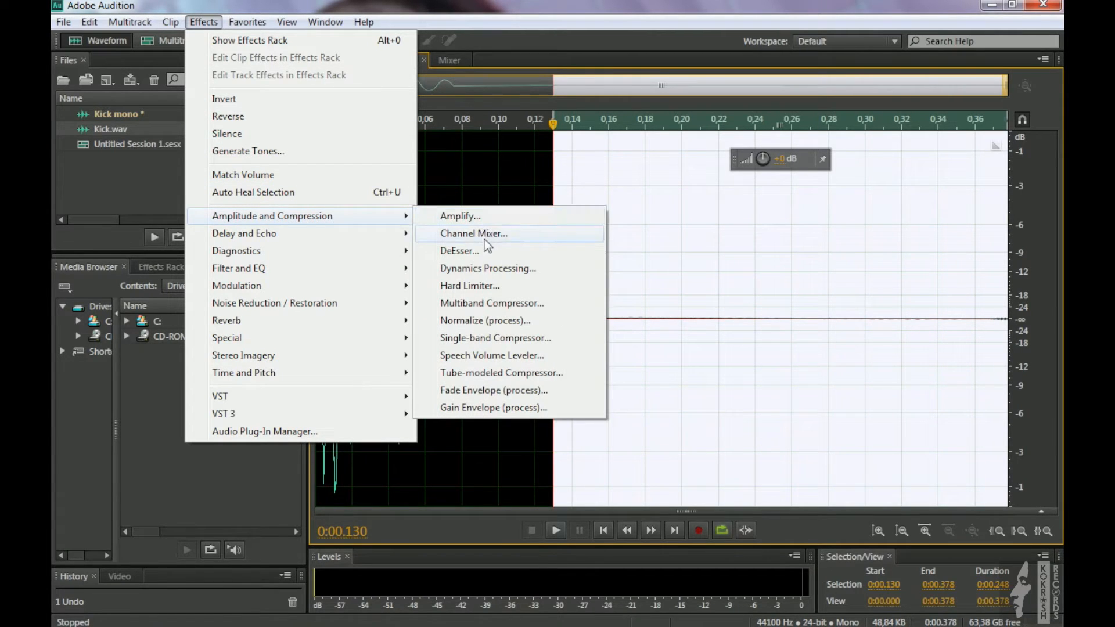
{"action": "left_click", "coordinate": [503, 391]}
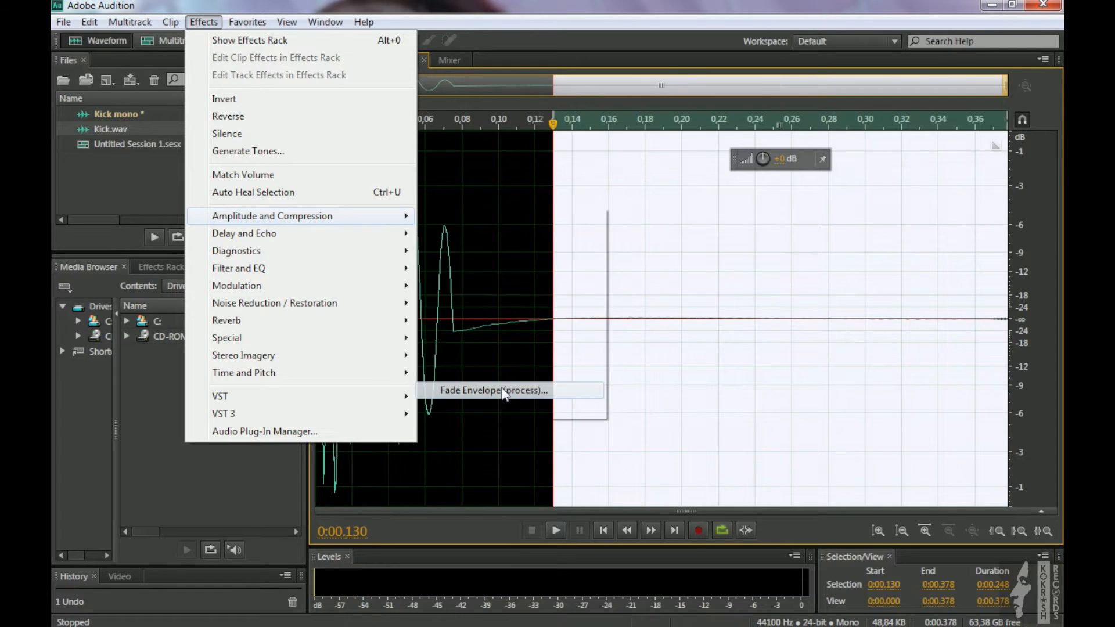
{"action": "left_click", "coordinate": [497, 276]}
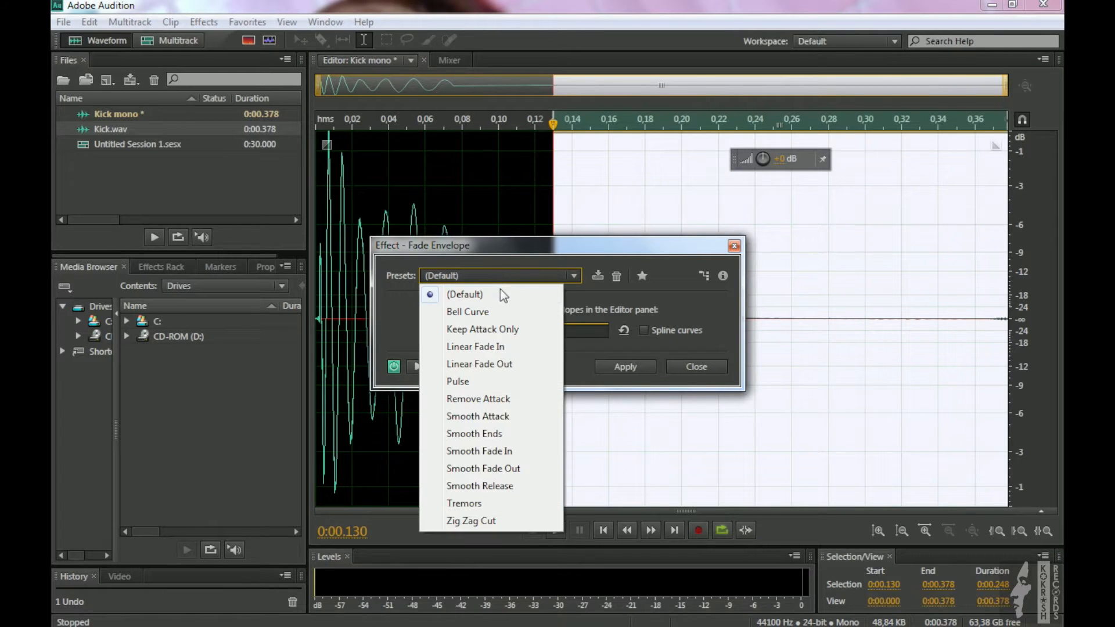
{"action": "left_click", "coordinate": [495, 468]}
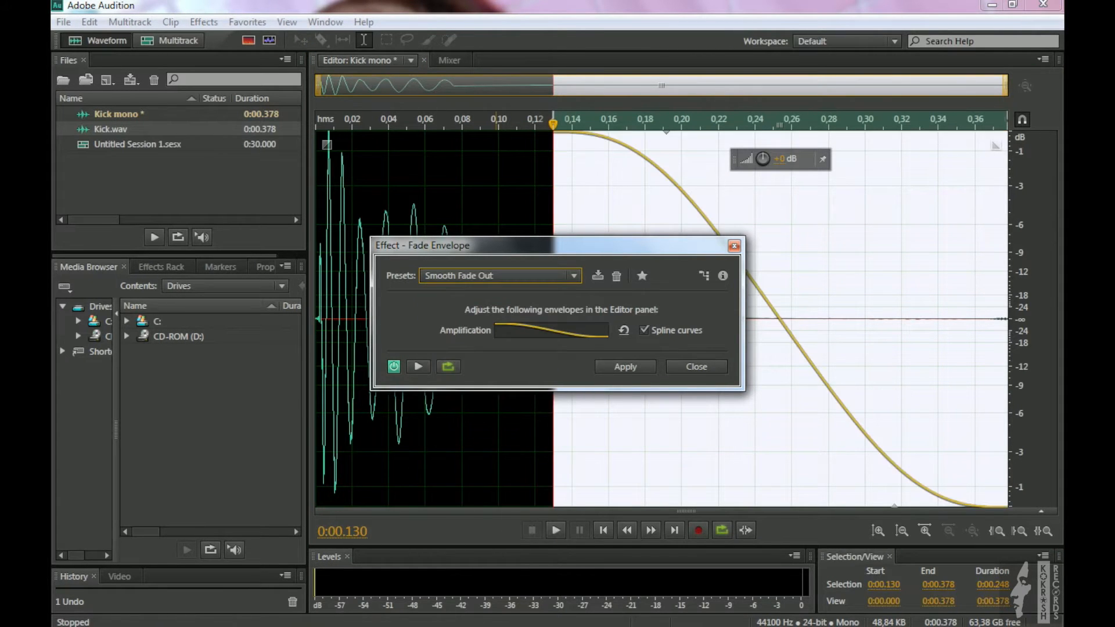
{"action": "left_click", "coordinate": [639, 368]}
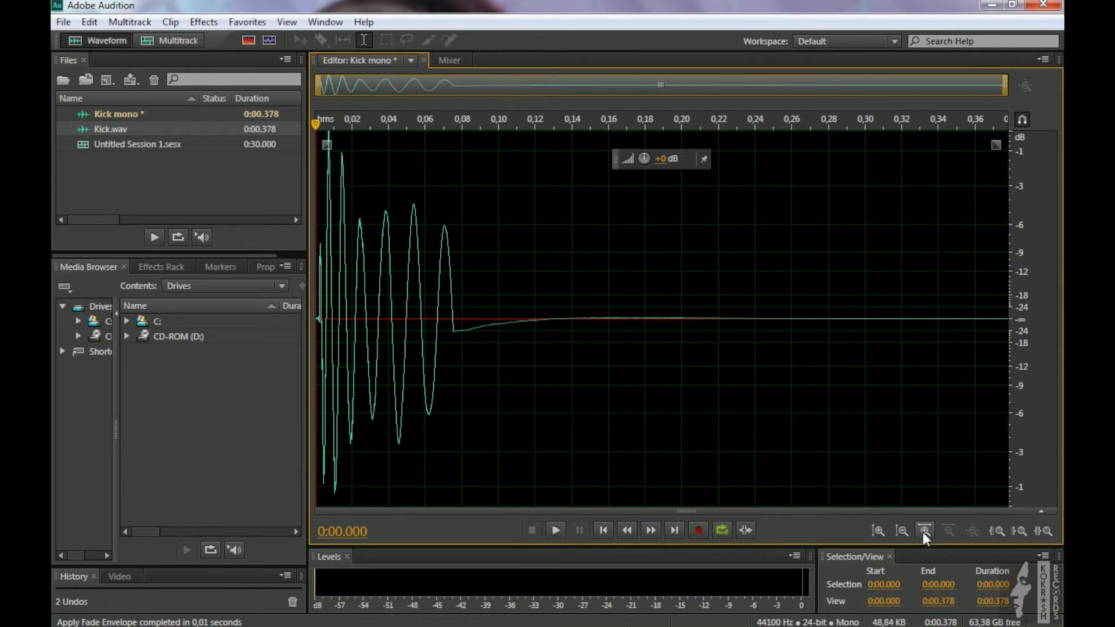
Examine the very start of the Kick mono waveform at high magnification.
{"action": "left_click", "coordinate": [923, 532]}
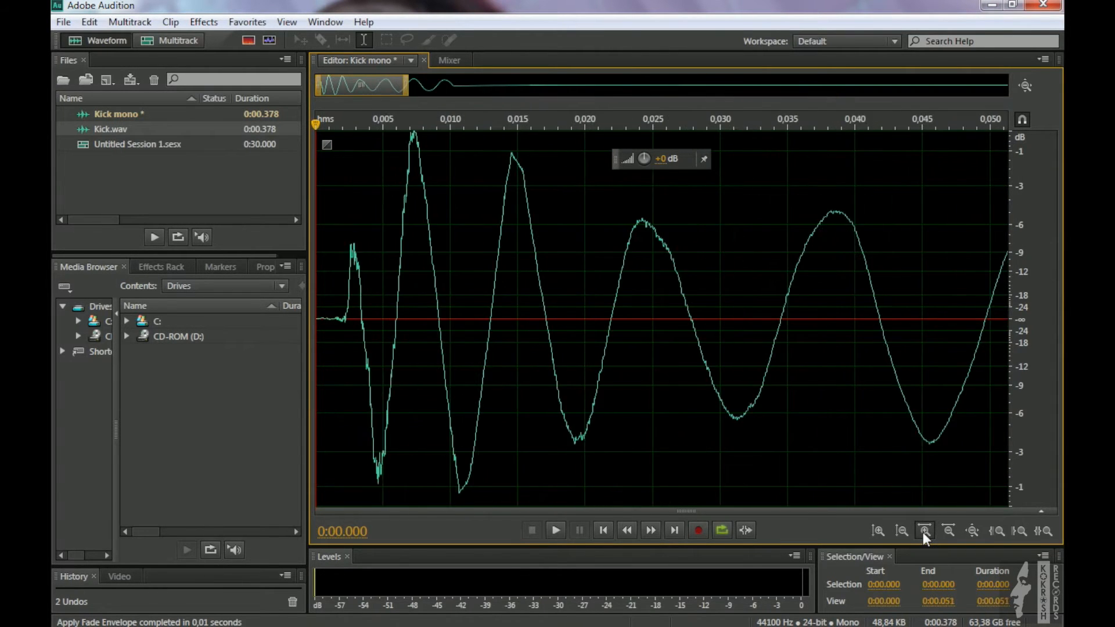
{"action": "left_click", "coordinate": [923, 532]}
{"action": "left_click", "coordinate": [923, 532]}
{"action": "left_click", "coordinate": [923, 532]}
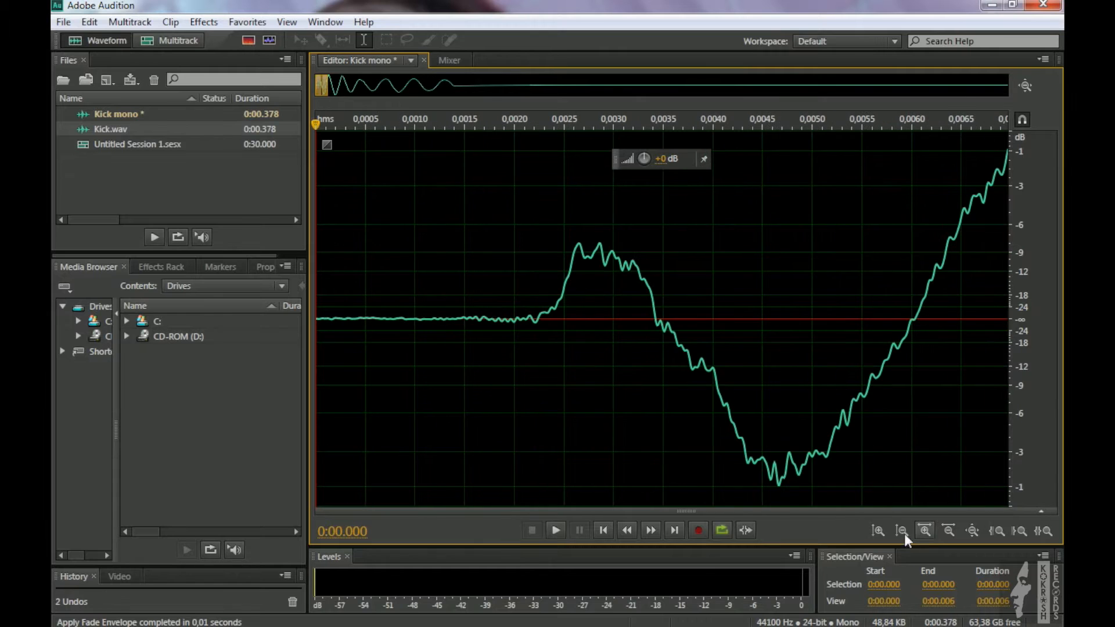
{"action": "left_click", "coordinate": [973, 532]}
{"action": "left_click", "coordinate": [461, 232]}
Save the mono kick as Kick mono.wav in Wave PCM format.
{"action": "left_click", "coordinate": [64, 22]}
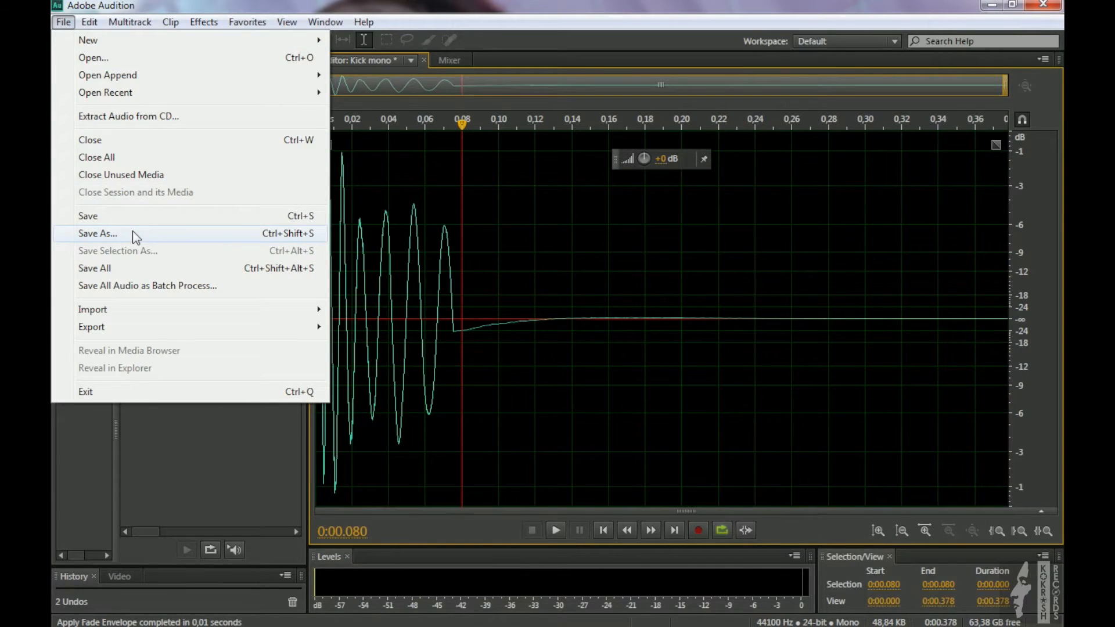
{"action": "left_click", "coordinate": [133, 231]}
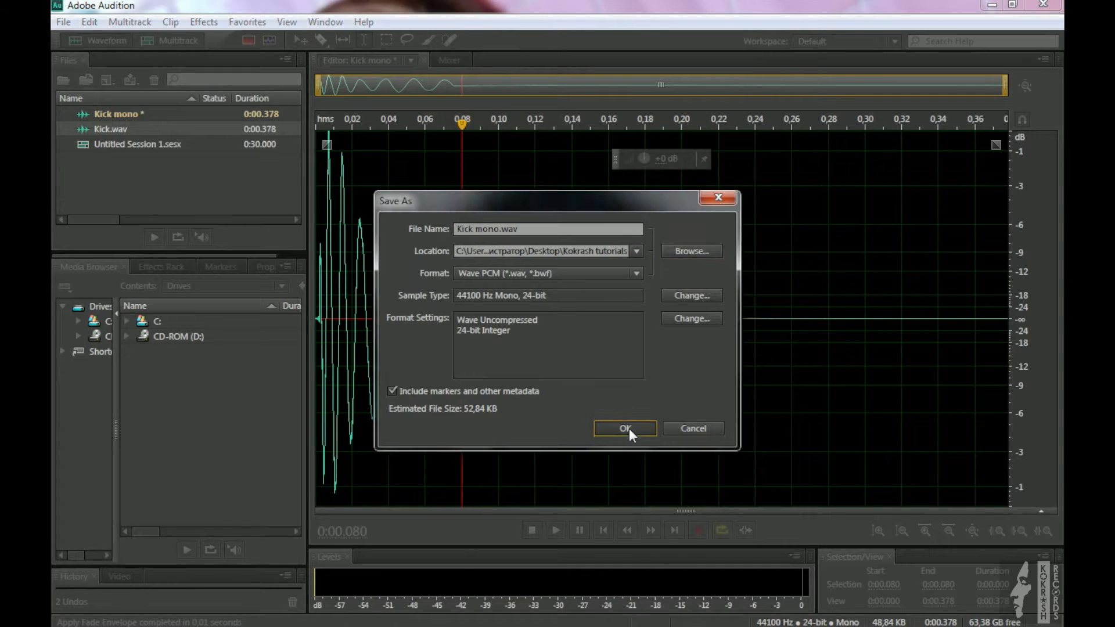
{"action": "left_click", "coordinate": [625, 428]}
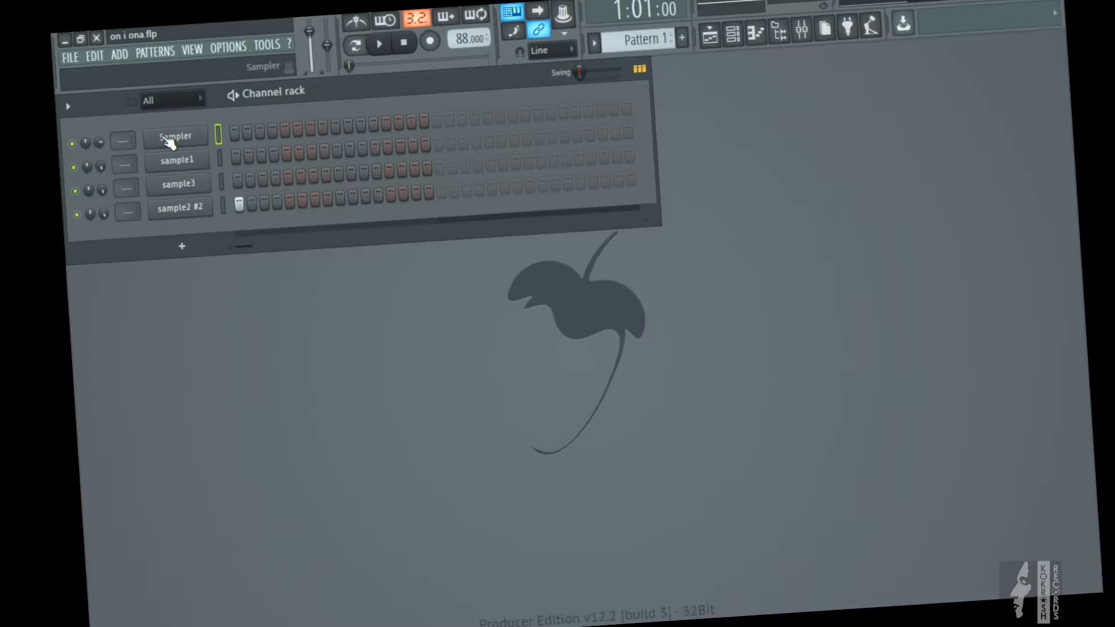
Switch back to FL Studio and load the Kick mono file into the new Sampler channel.
{"action": "left_click", "coordinate": [169, 141]}
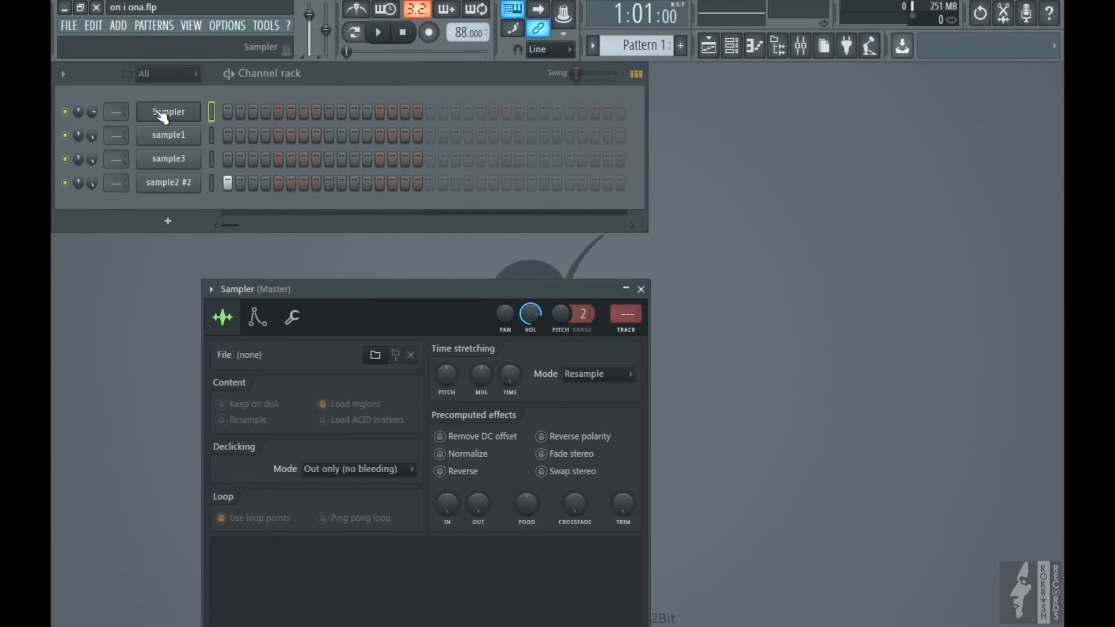
{"action": "left_click", "coordinate": [374, 355]}
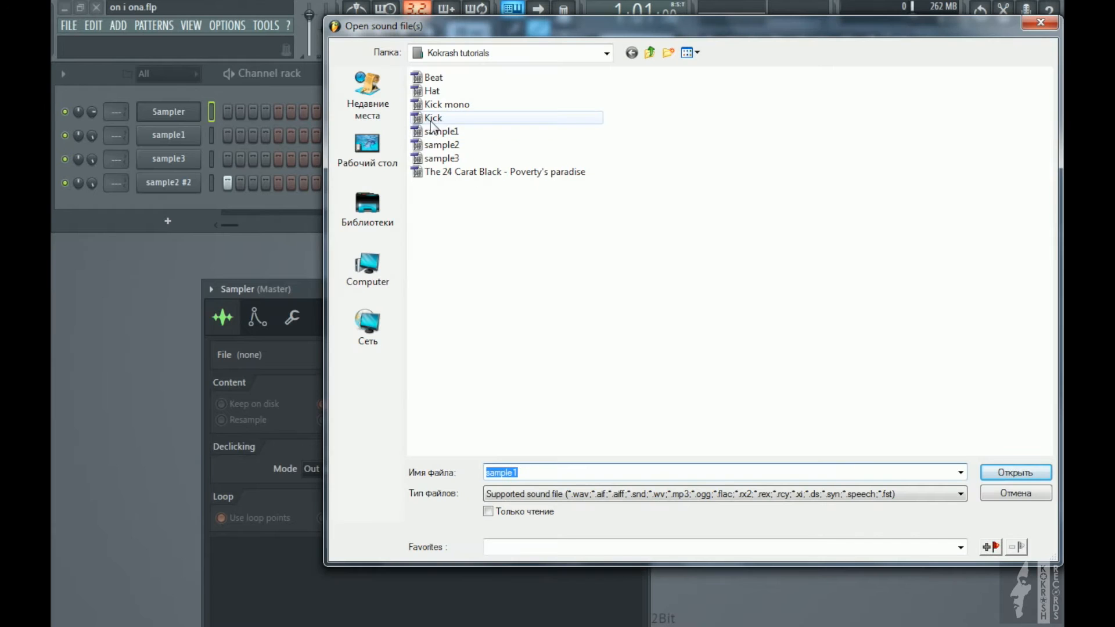
{"action": "double_click", "coordinate": [447, 104]}
{"action": "left_click_drag", "start_coordinate": [425, 288], "coordinate": [625, 156]}
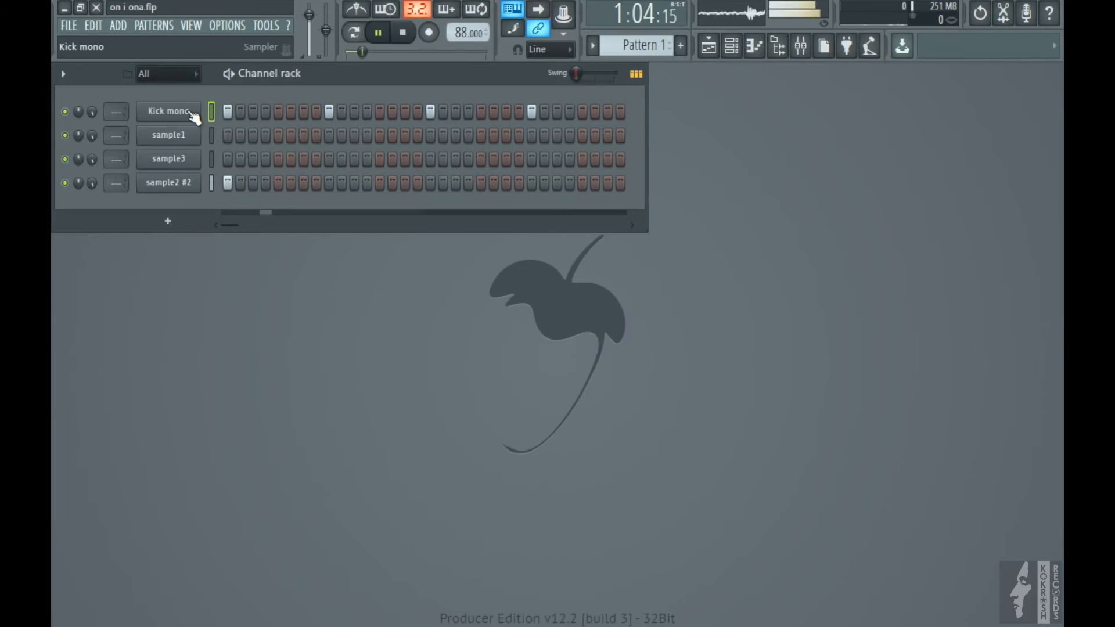
Open the Kick mono channel settings and move their window clear of the channel rack.
{"action": "left_click", "coordinate": [191, 113]}
{"action": "left_click_drag", "start_coordinate": [517, 159], "coordinate": [517, 255]}
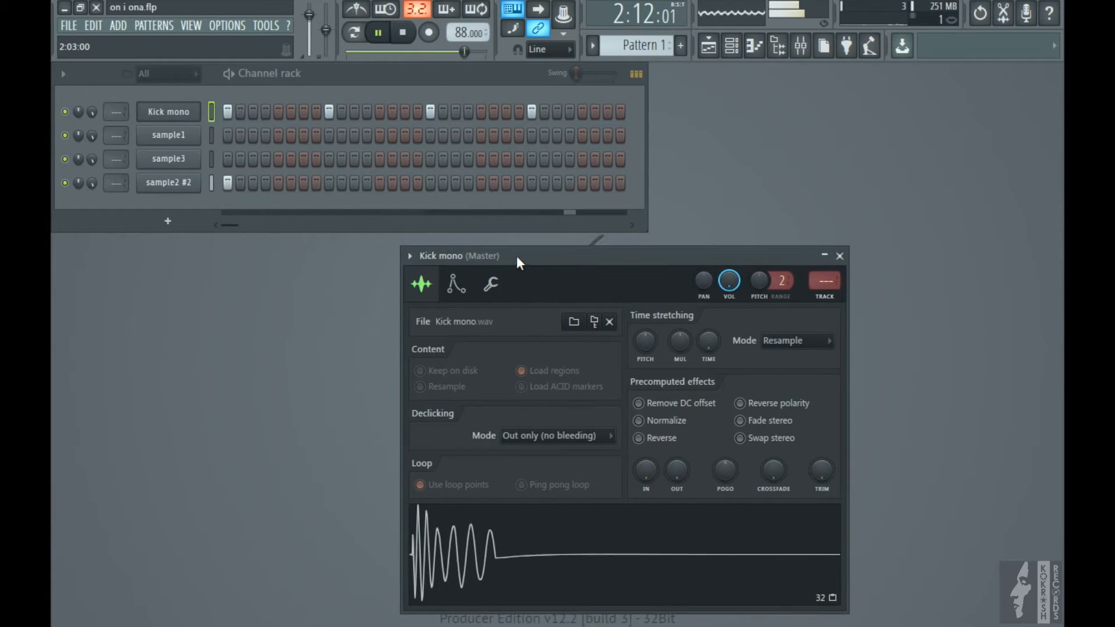
Try extra kick hits on steps 11 and 27 of Pattern 1 and play the pattern.
{"action": "key", "text": "space"}
{"action": "left_click", "coordinate": [556, 112]}
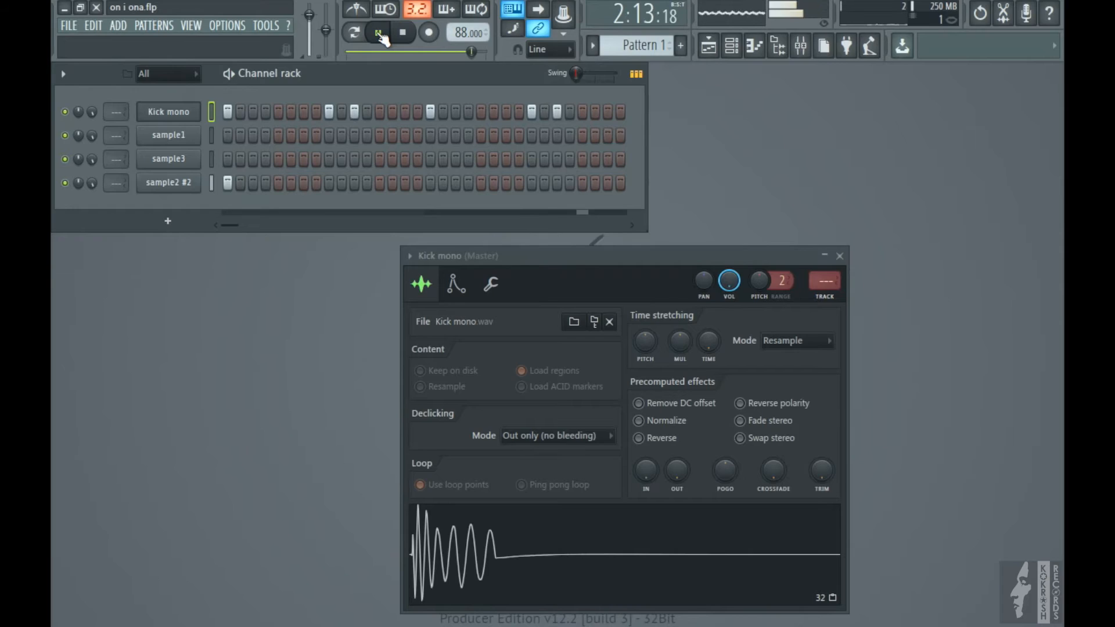
{"action": "left_click", "coordinate": [379, 33]}
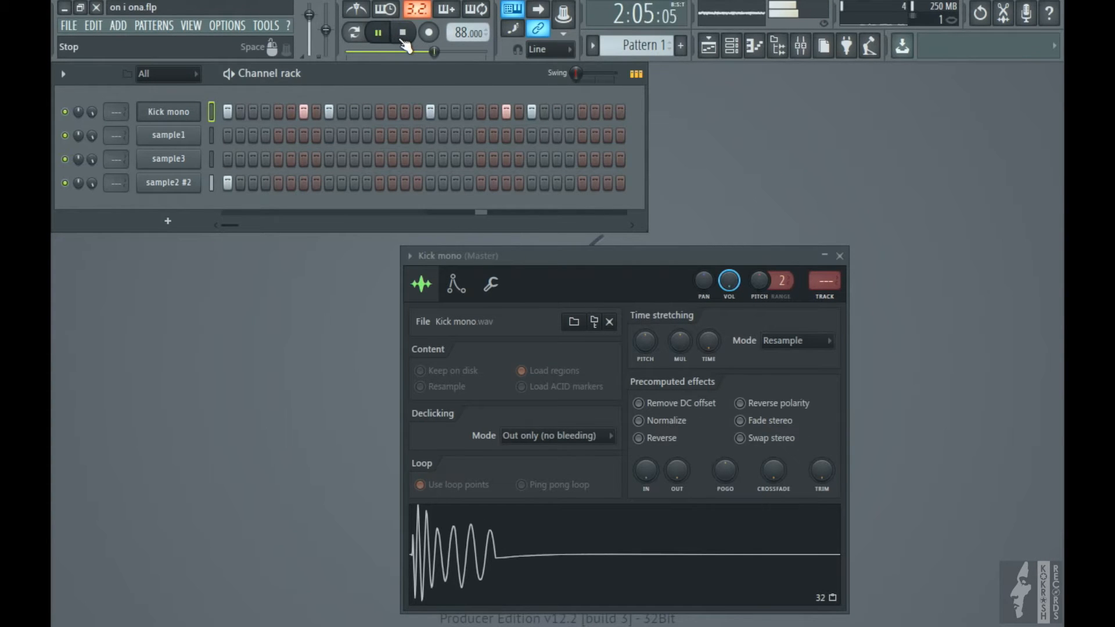
Check the master level in the mixer during playback and try kick hits on steps 8, 11, 24 and 27 of Pattern 1.
{"action": "left_click", "coordinate": [800, 46]}
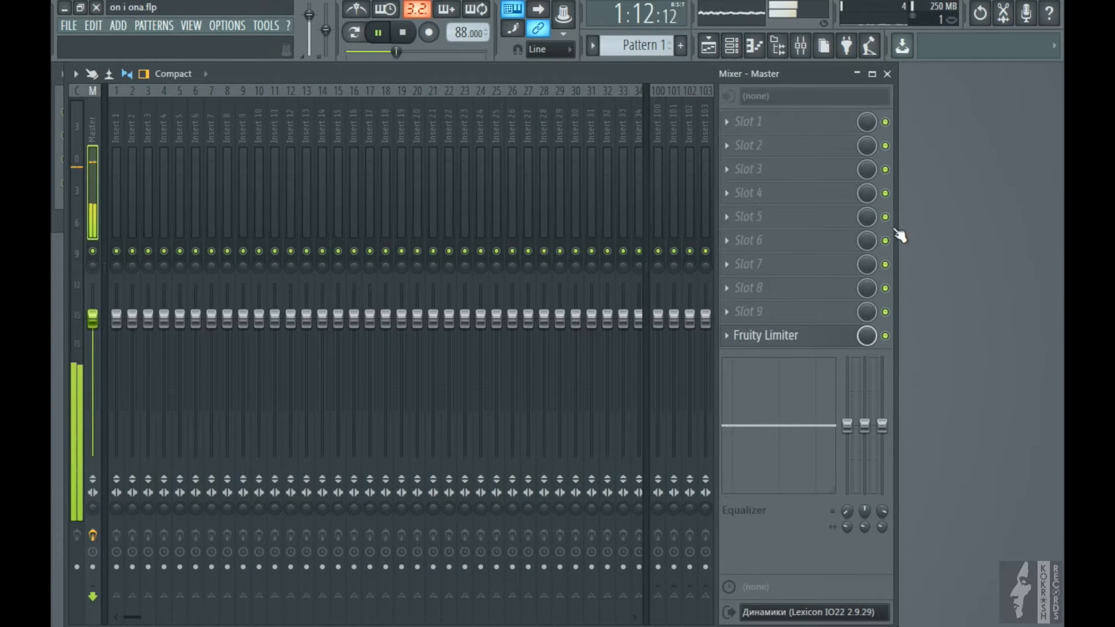
{"action": "left_click", "coordinate": [886, 74]}
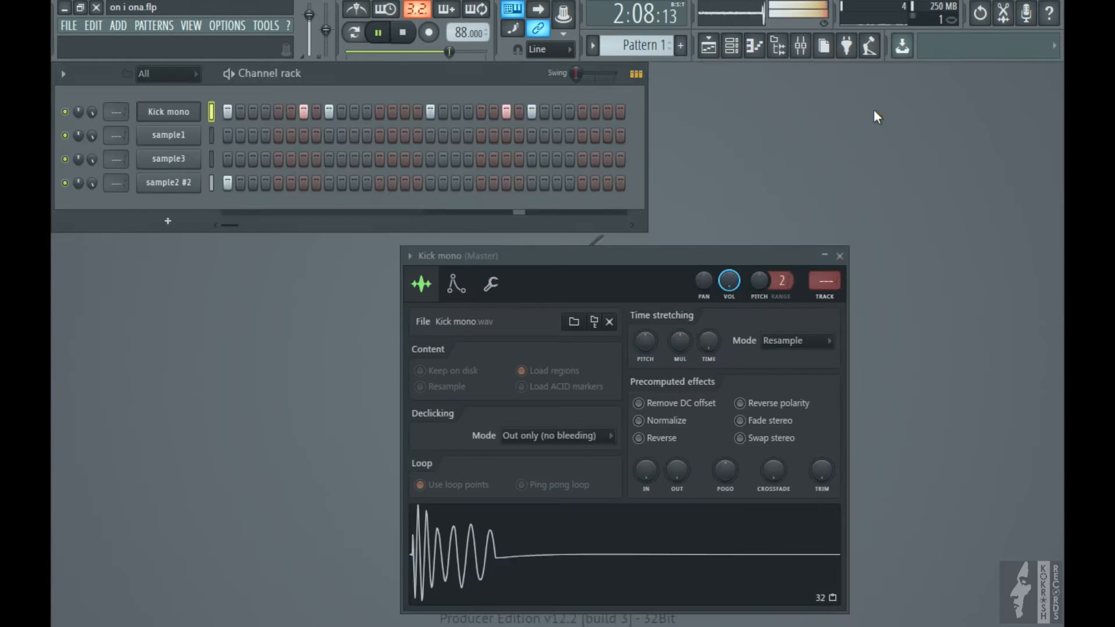
{"action": "left_click", "coordinate": [406, 33]}
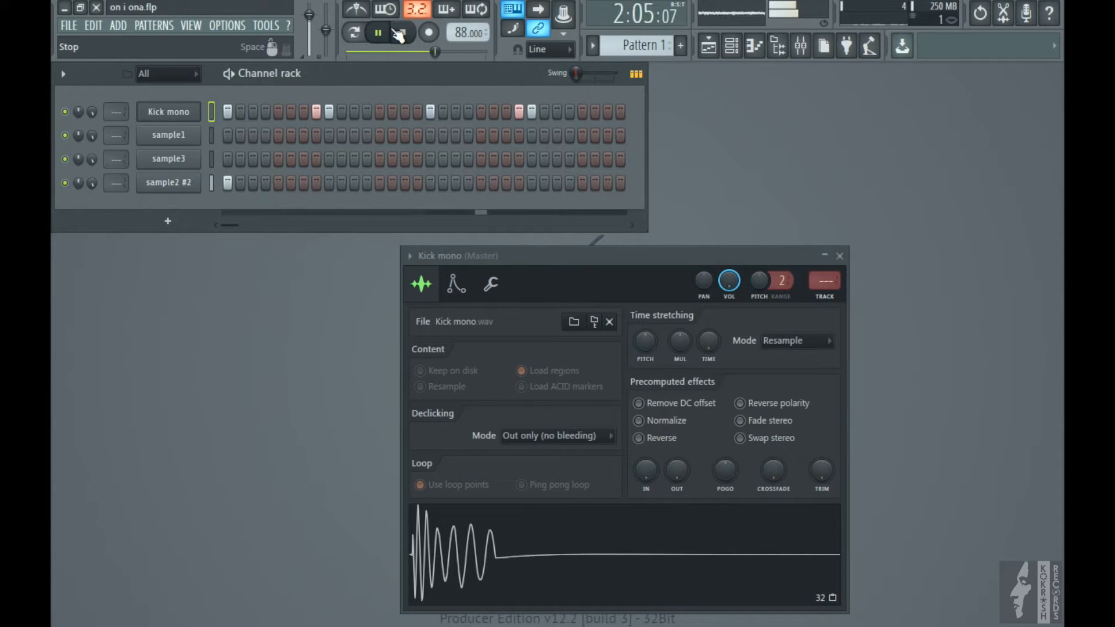
{"action": "left_click", "coordinate": [557, 112]}
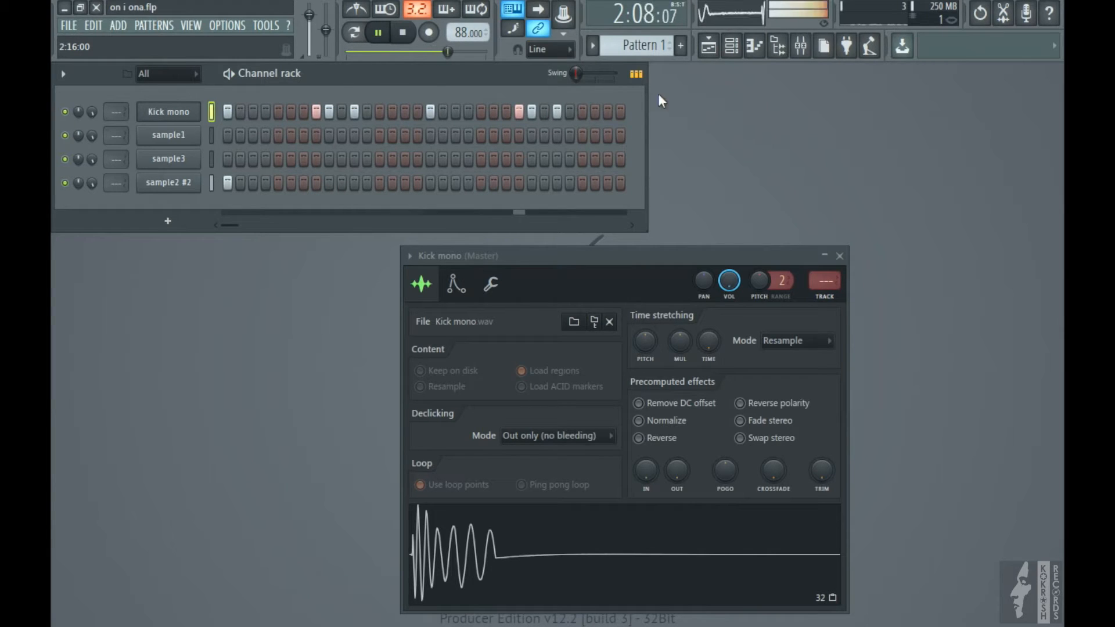
Try maximum swing on the channel rack while the pattern plays, stop playback and reset the swing.
{"action": "left_click_drag", "start_coordinate": [577, 74], "coordinate": [577, 48]}
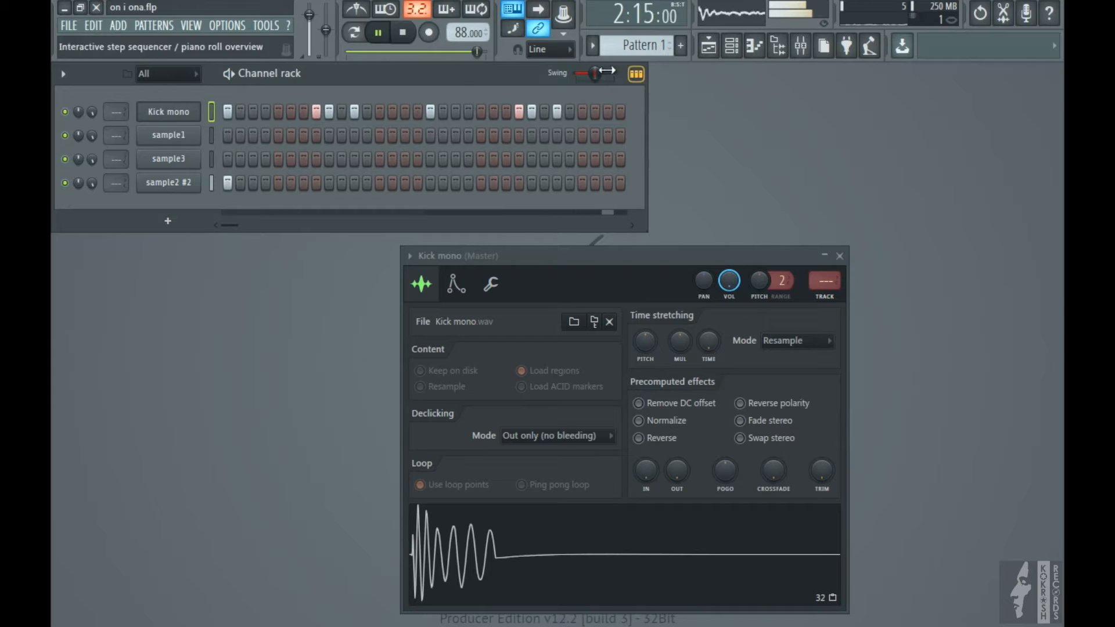
{"action": "left_click_drag", "start_coordinate": [601, 74], "coordinate": [620, 75]}
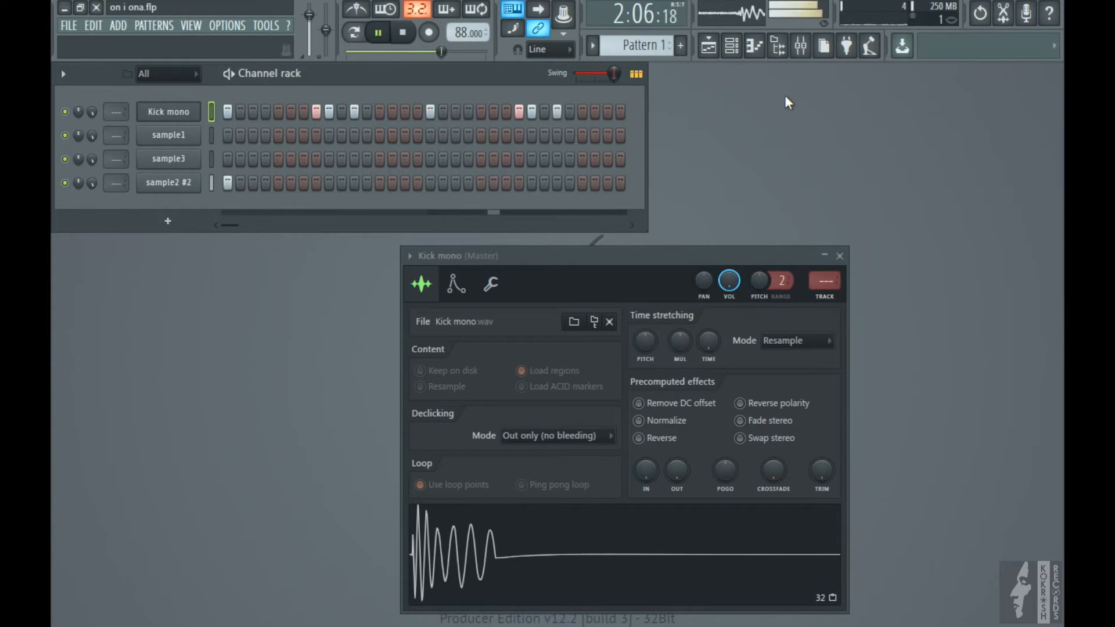
{"action": "left_click", "coordinate": [403, 33]}
{"action": "right_click", "coordinate": [615, 70]}
{"action": "left_click", "coordinate": [623, 78]}
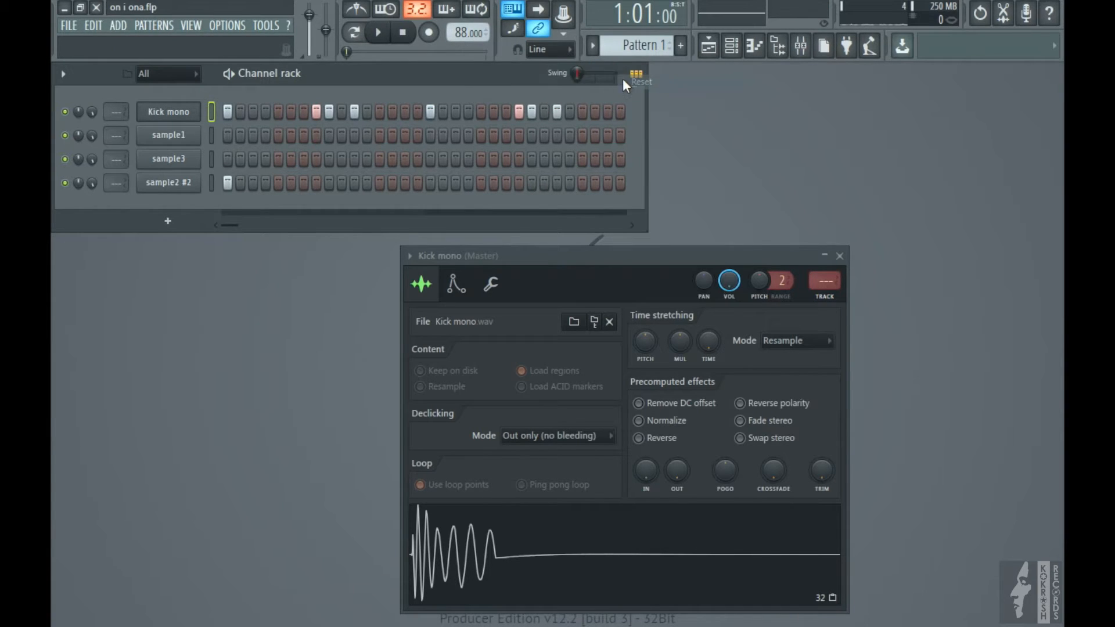
Replace the Kick mono hits on steps 8, 11, 24 and 27 with hits on steps 4 and 20, and play the pattern.
{"action": "left_click", "coordinate": [267, 113]}
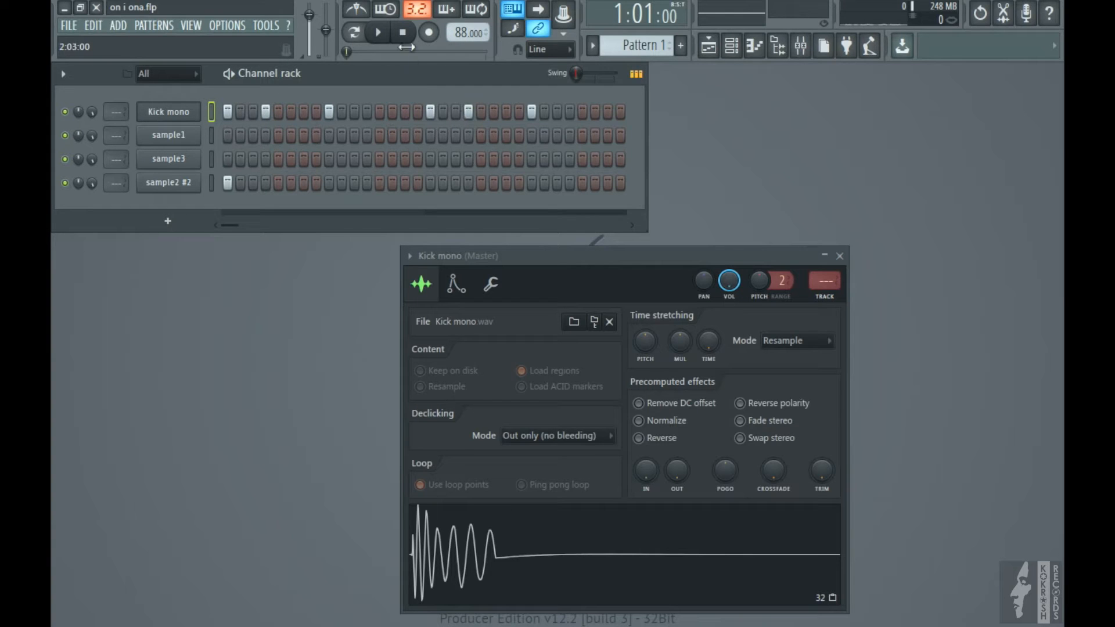
{"action": "left_click", "coordinate": [381, 33]}
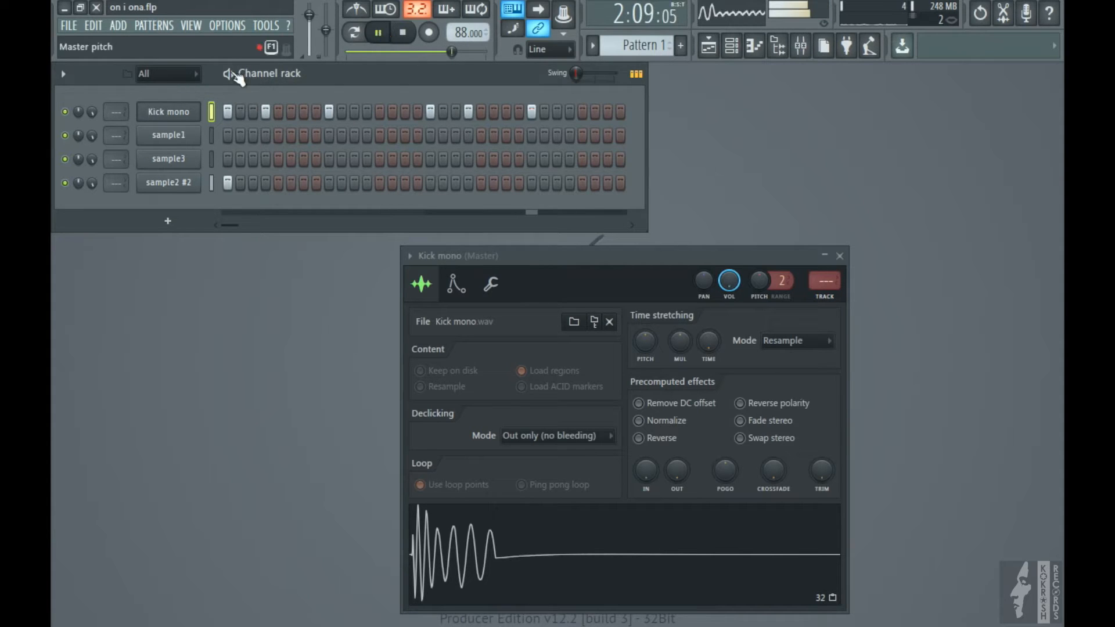
Open the Kick mono notes in the piano roll with both bars in view and stop playback.
{"action": "right_click", "coordinate": [183, 108]}
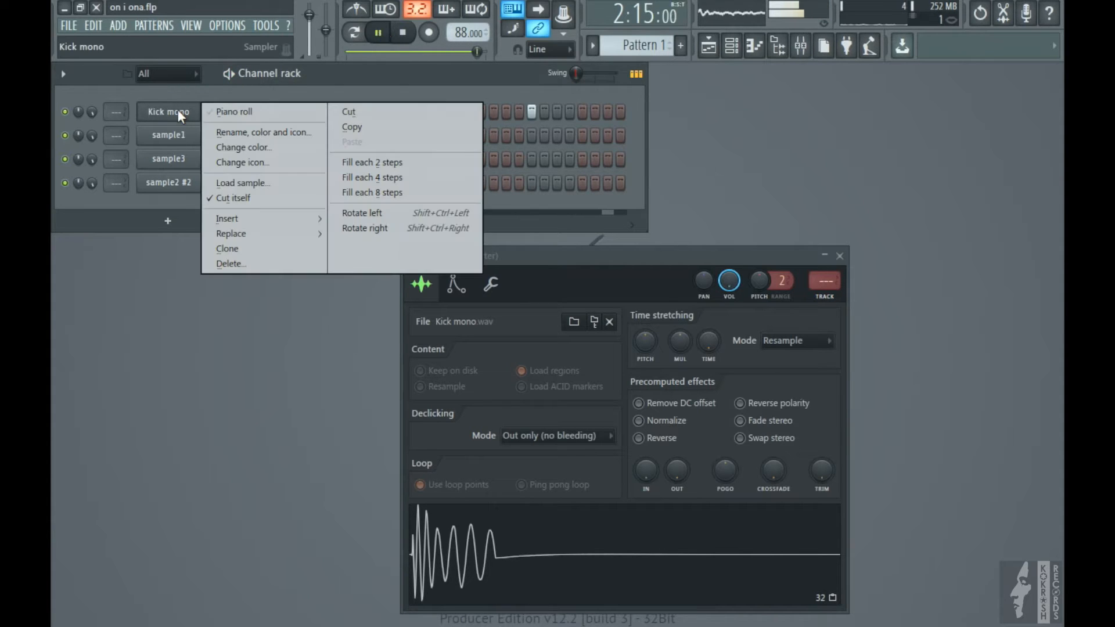
{"action": "left_click", "coordinate": [236, 112]}
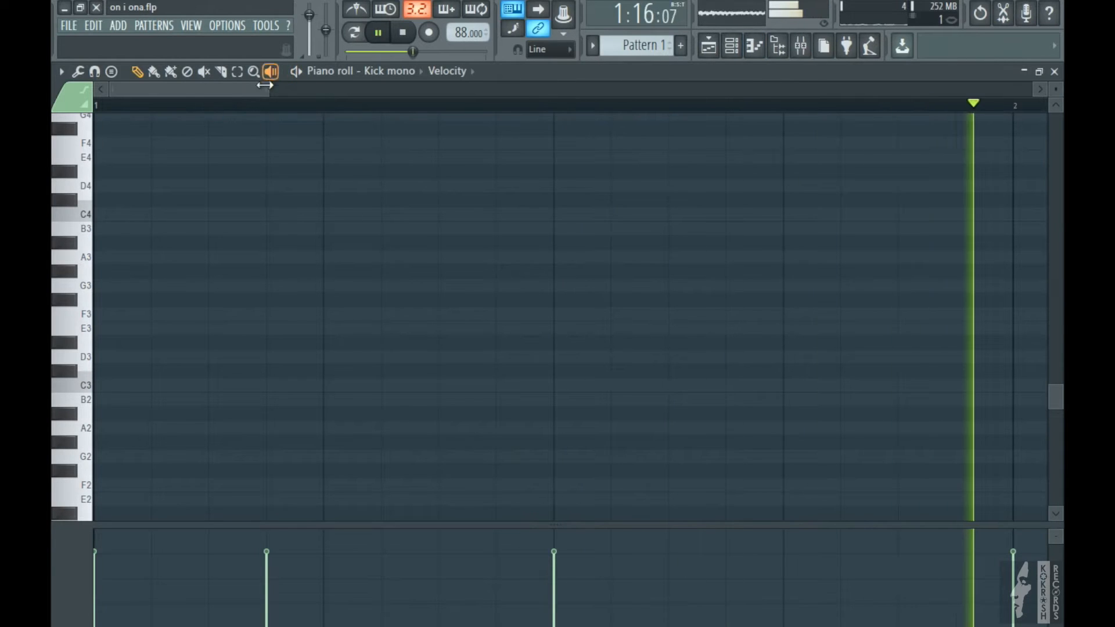
{"action": "left_click_drag", "start_coordinate": [658, 86], "coordinate": [518, 89]}
{"action": "scroll", "coordinate": [641, 216], "scroll_direction": "up", "scroll_amount": 3}
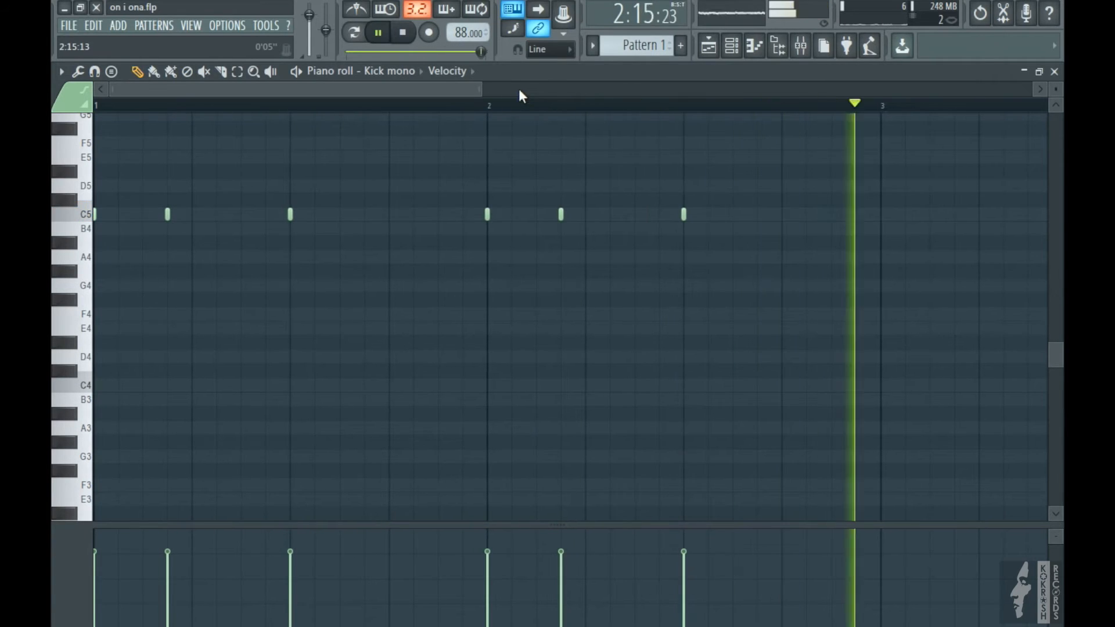
{"action": "left_click_drag", "start_coordinate": [706, 214], "coordinate": [731, 214]}
{"action": "left_click", "coordinate": [402, 33]}
Enlarge the velocity pane and slightly vary the velocities of the kick notes across both bars.
{"action": "left_click_drag", "start_coordinate": [231, 524], "coordinate": [285, 235]}
{"action": "left_click", "coordinate": [469, 110]}
{"action": "scroll", "coordinate": [111, 292], "scroll_direction": "up", "scroll_amount": 3}
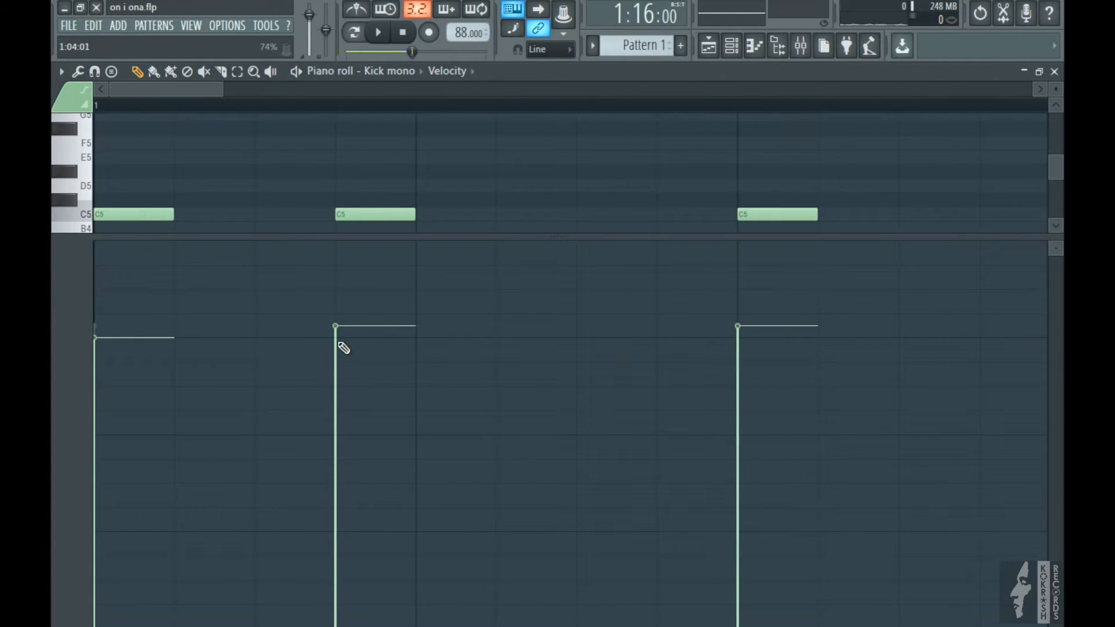
{"action": "left_click_drag", "start_coordinate": [205, 87], "coordinate": [305, 90]}
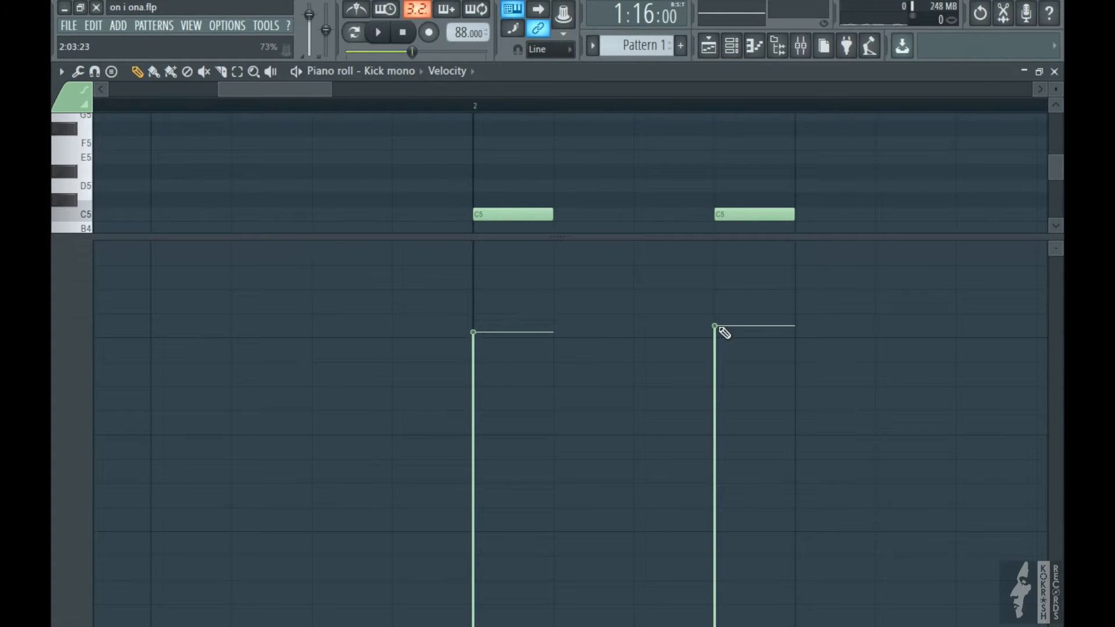
{"action": "left_click_drag", "start_coordinate": [316, 94], "coordinate": [112, 68]}
Set the main snap to (none) and shift the second kick note of bar 1 slightly earlier.
{"action": "left_click_drag", "start_coordinate": [376, 217], "coordinate": [351, 219]}
{"action": "left_click", "coordinate": [561, 51]}
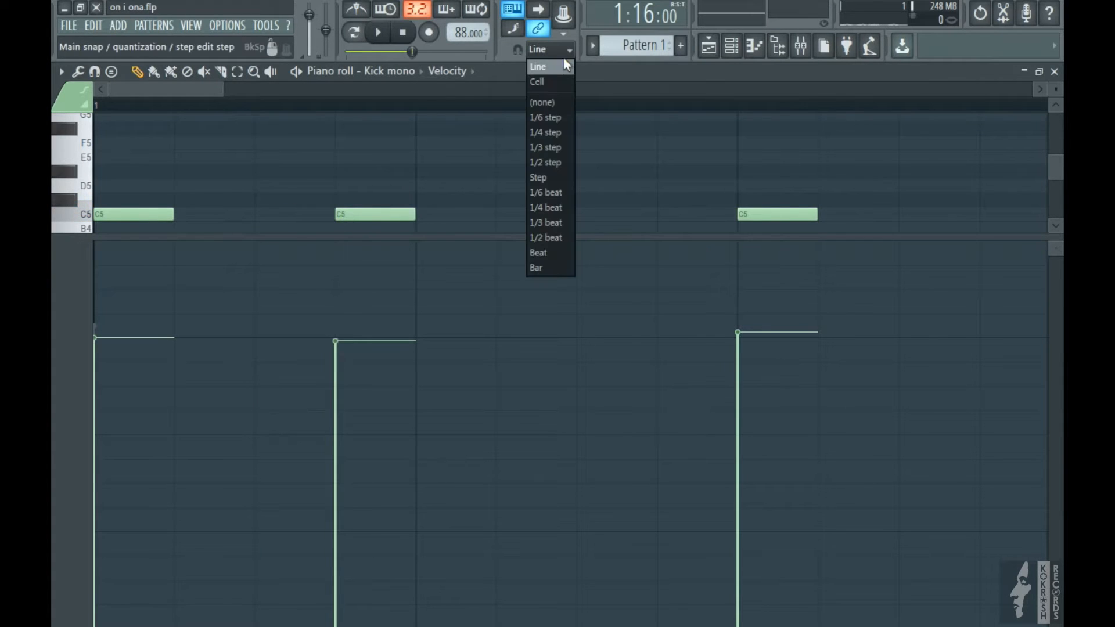
{"action": "left_click", "coordinate": [549, 103]}
{"action": "left_click_drag", "start_coordinate": [365, 210], "coordinate": [362, 210]}
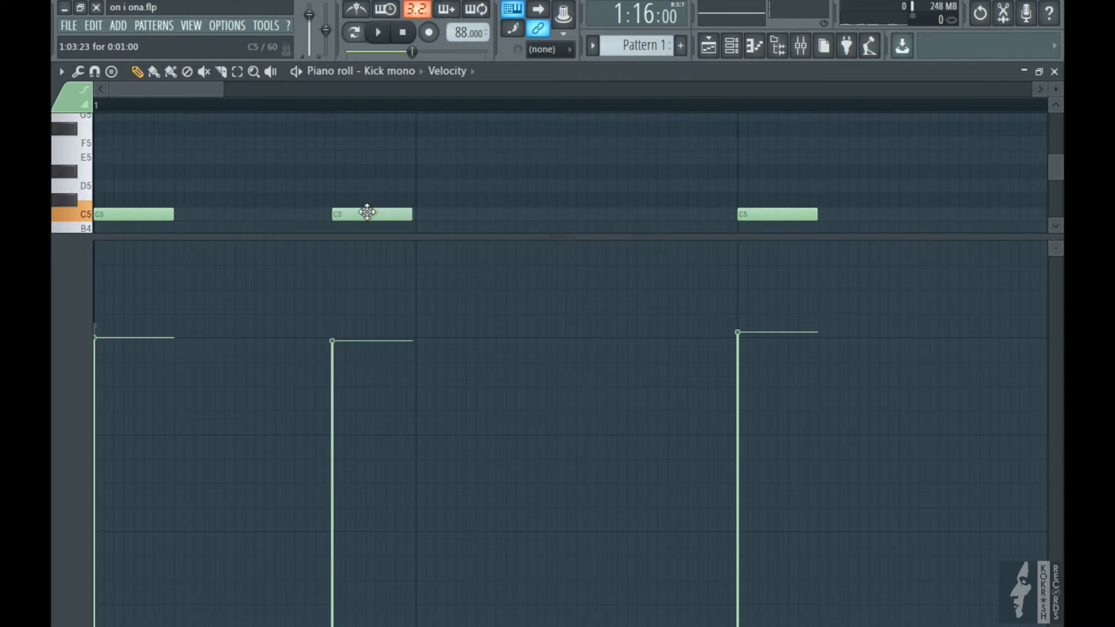
Shift bar 2's second kick note slightly later and its last kick slightly earlier, and close the piano roll.
{"action": "left_click_drag", "start_coordinate": [221, 90], "coordinate": [348, 115]}
{"action": "left_click_drag", "start_coordinate": [575, 220], "coordinate": [580, 219]}
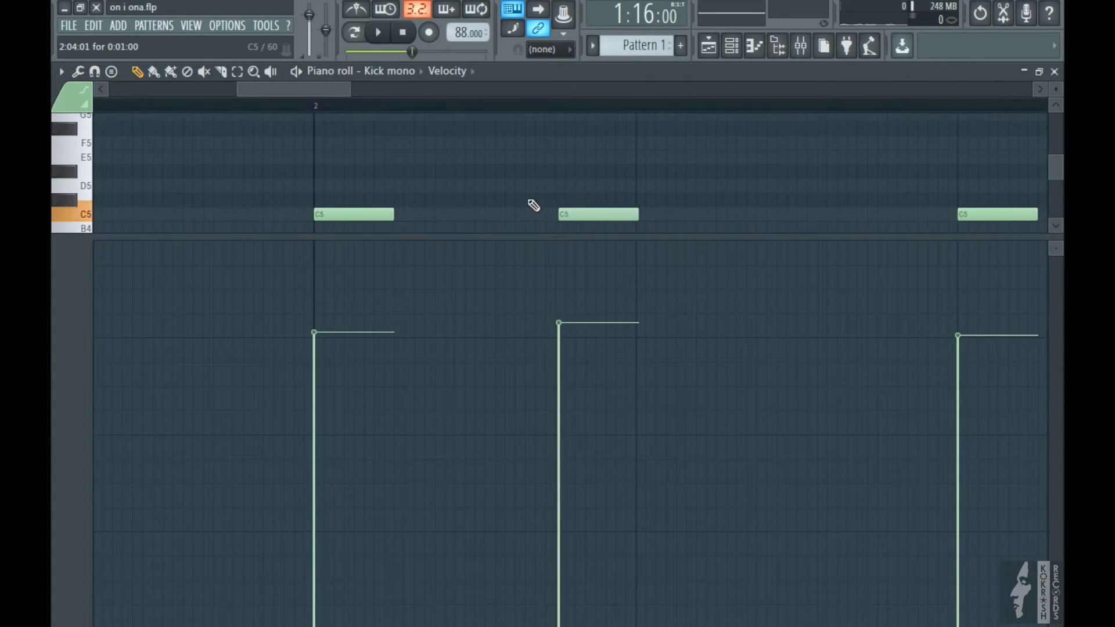
{"action": "left_click_drag", "start_coordinate": [364, 89], "coordinate": [398, 90]}
{"action": "left_click_drag", "start_coordinate": [648, 218], "coordinate": [634, 218]}
{"action": "left_click_drag", "start_coordinate": [276, 89], "coordinate": [122, 71]}
{"action": "left_click", "coordinate": [1053, 71]}
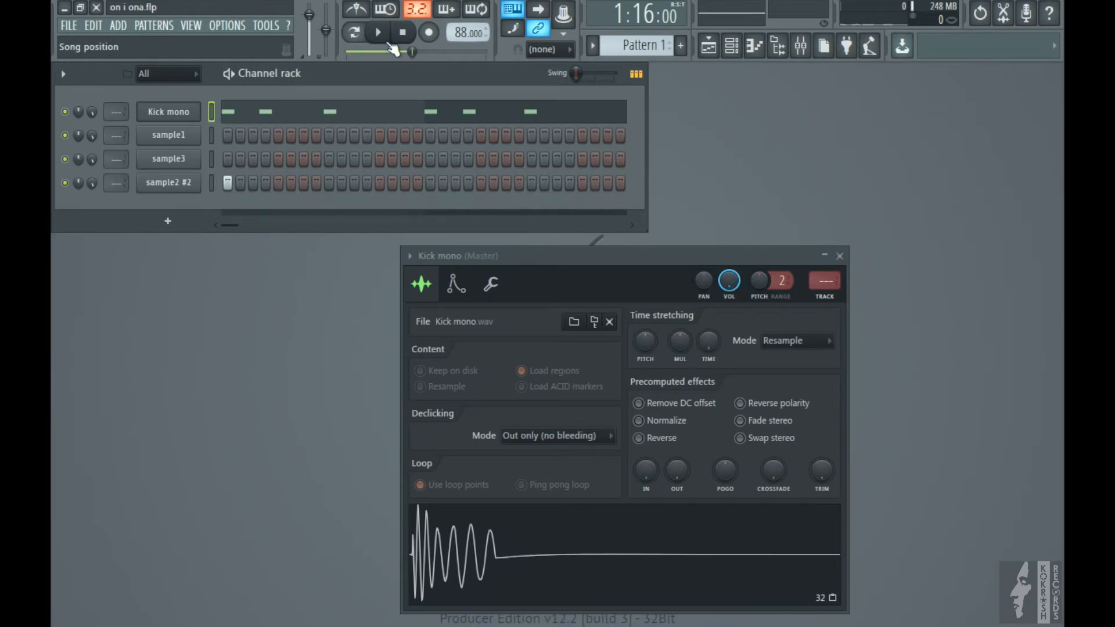
Play the edited pattern, and load Fruity Parametric EQ 2 into slot 1 of mixer Insert 1.
{"action": "left_click", "coordinate": [378, 32]}
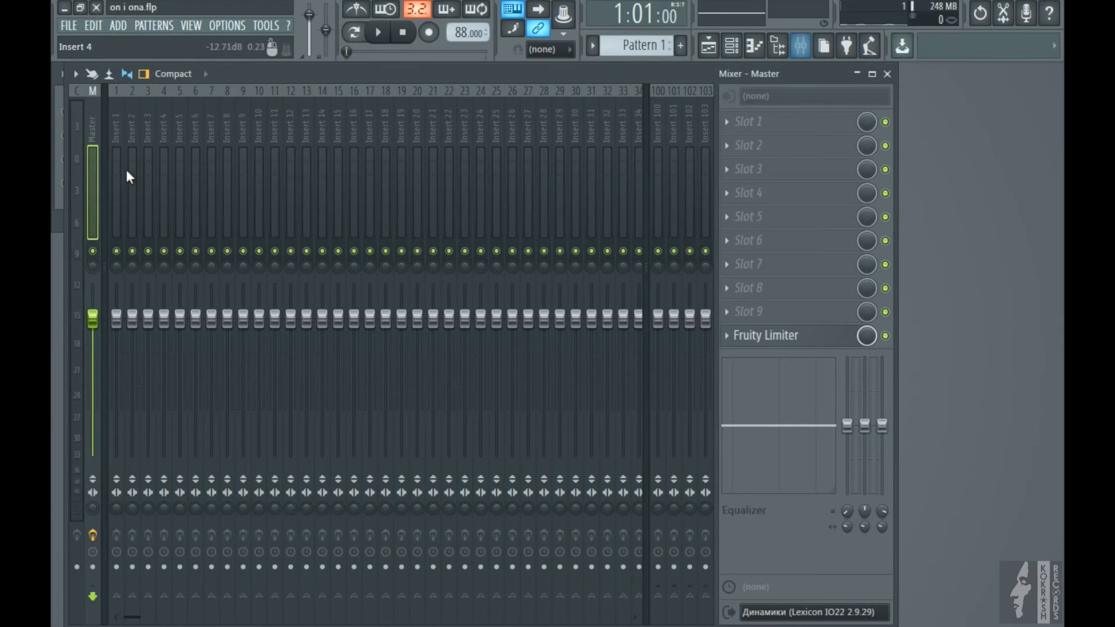
{"action": "left_click", "coordinate": [121, 174]}
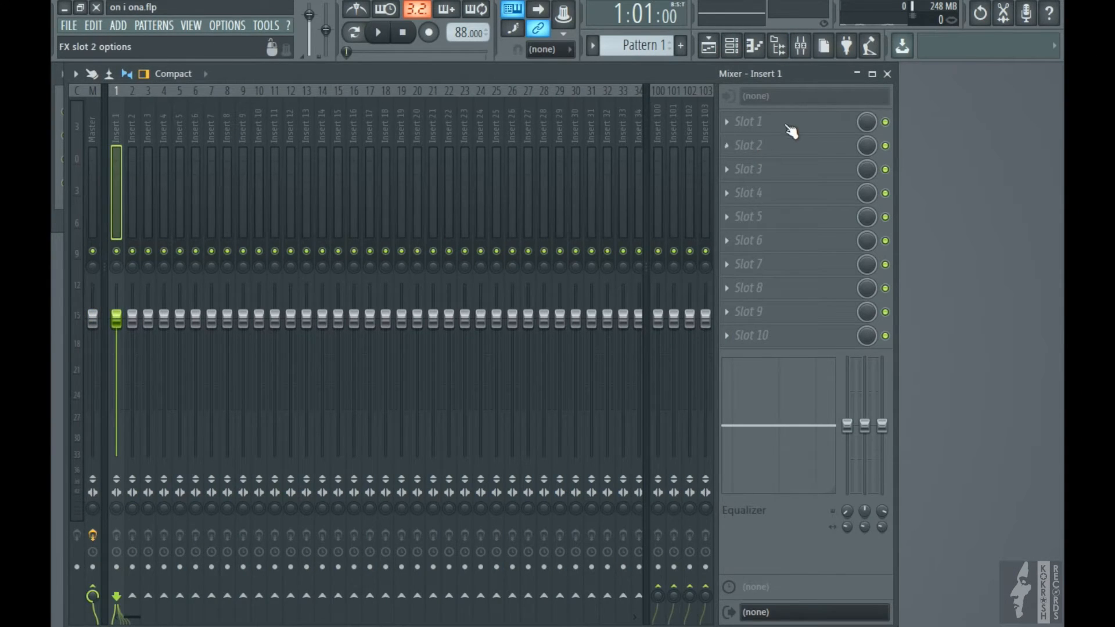
{"action": "left_click", "coordinate": [732, 119]}
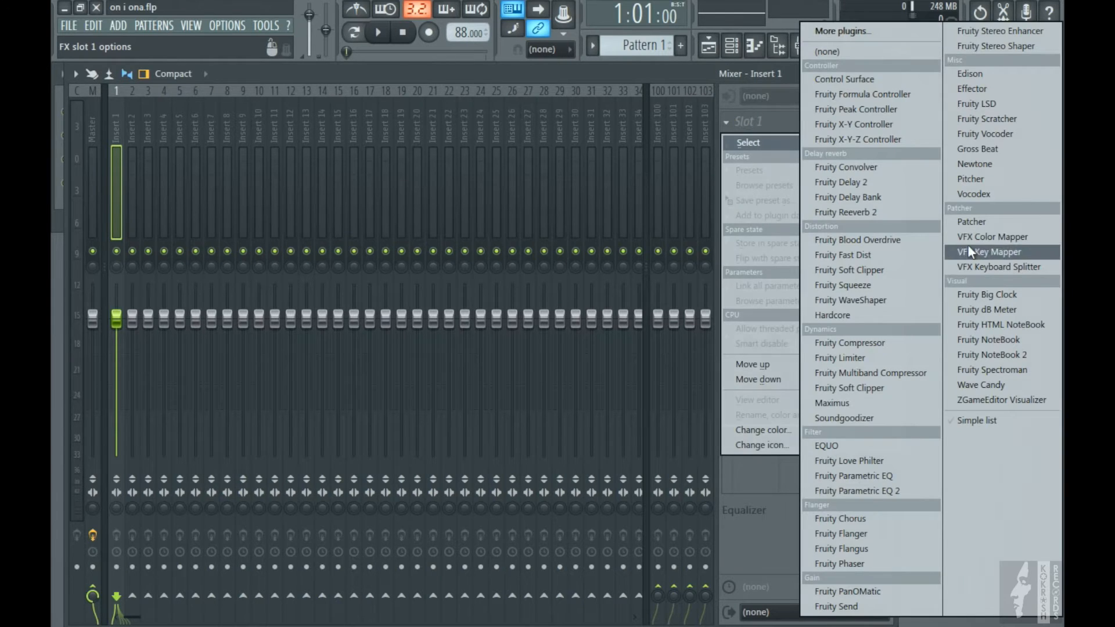
{"action": "left_click", "coordinate": [883, 491]}
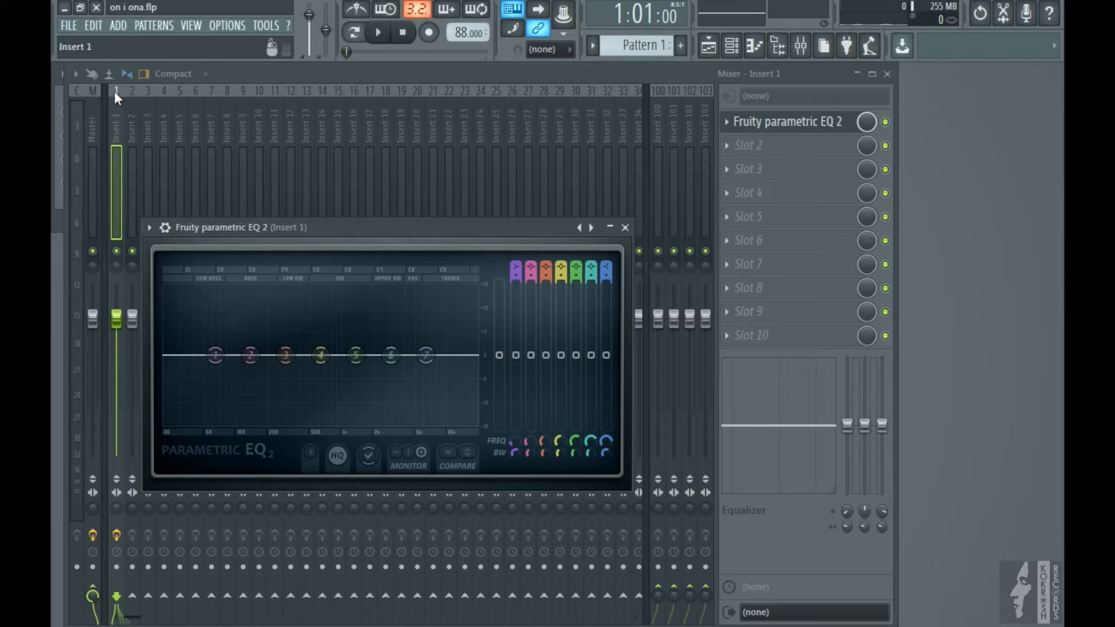
Close the EQ and mixer, and route the Kick mono channel to mixer track 1.
{"action": "left_click", "coordinate": [624, 227]}
{"action": "left_click", "coordinate": [887, 74]}
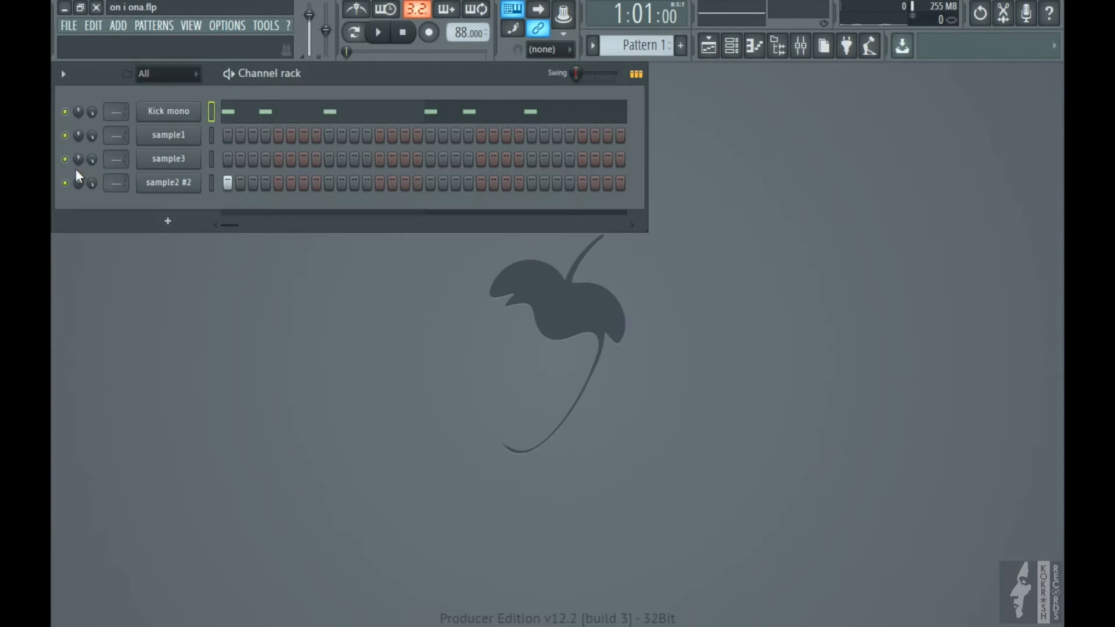
{"action": "left_click", "coordinate": [167, 119]}
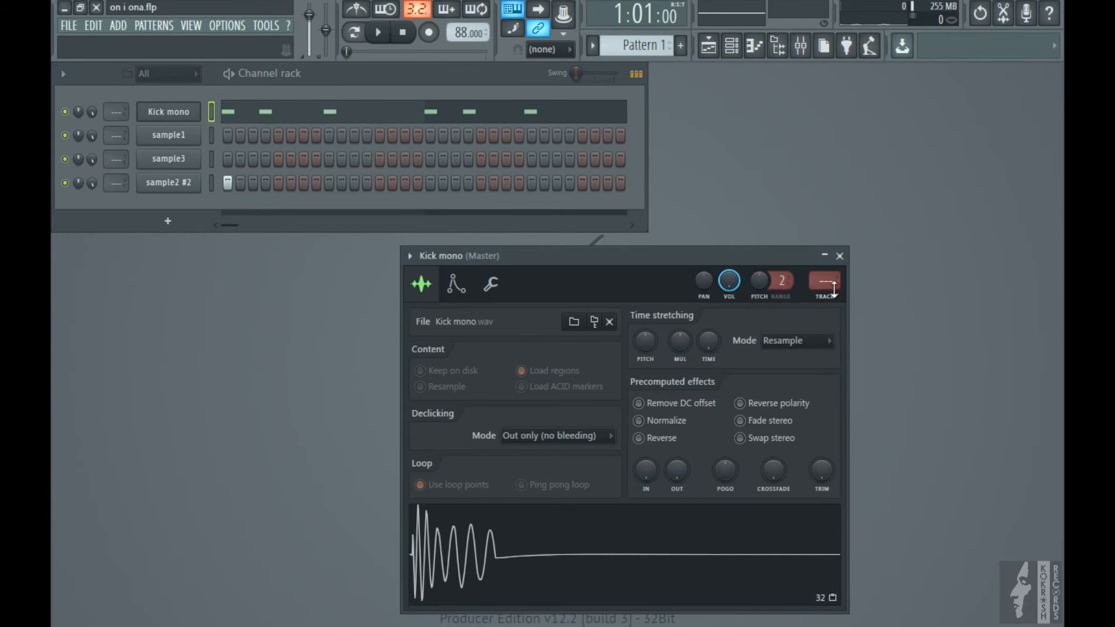
Try boosting the low bands of Insert 1's EQ during playback, reset the band 1 level, and close the EQ and mixer.
{"action": "left_click", "coordinate": [800, 46]}
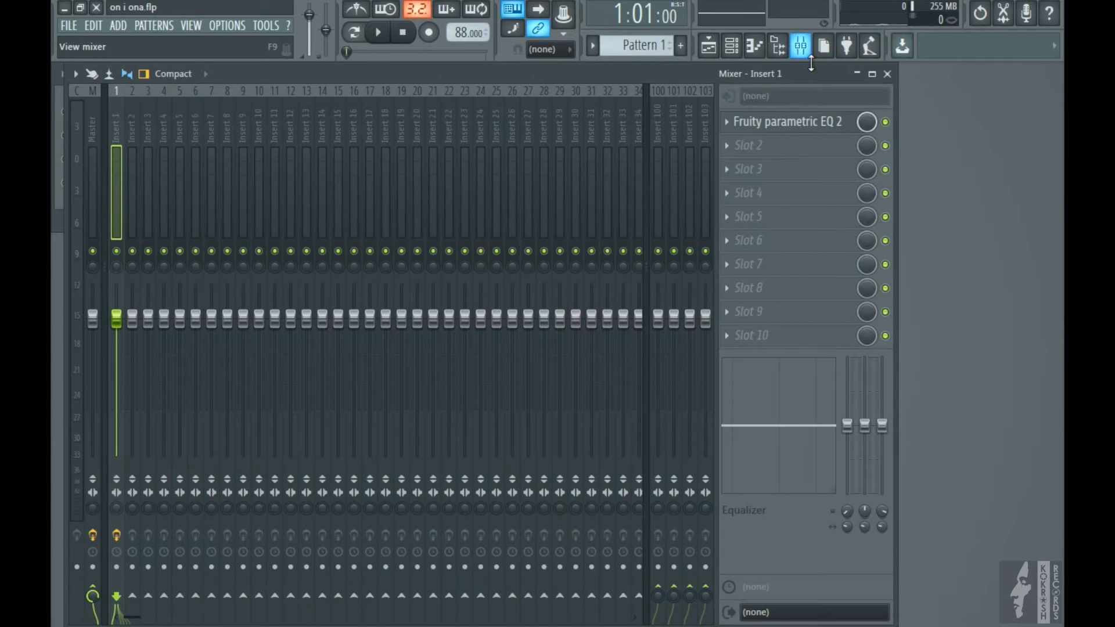
{"action": "left_click", "coordinate": [787, 129]}
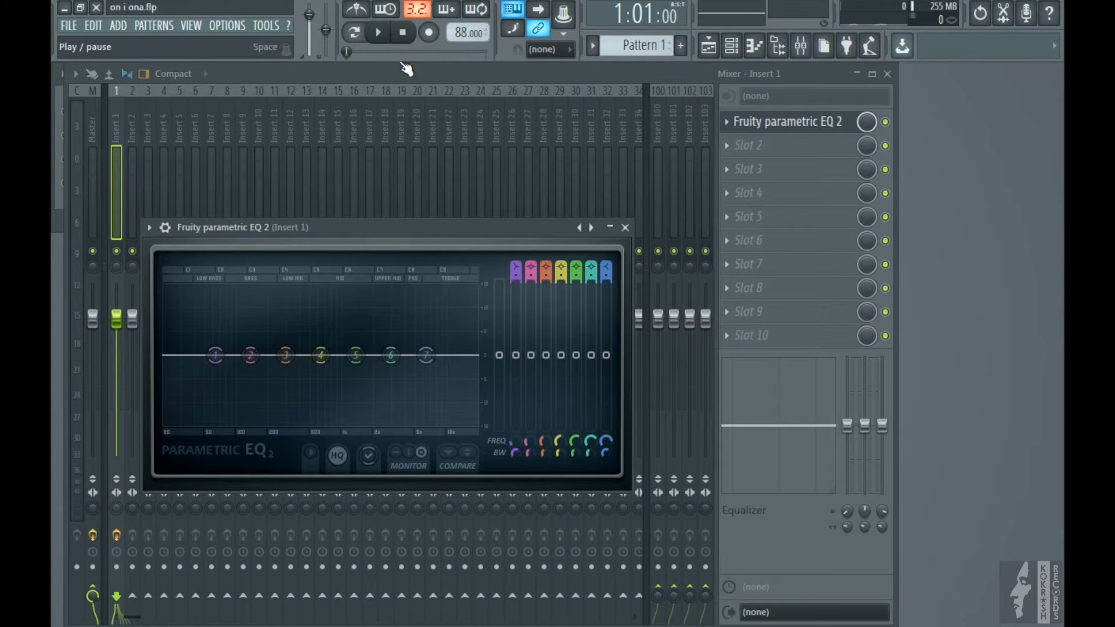
{"action": "left_click", "coordinate": [382, 34]}
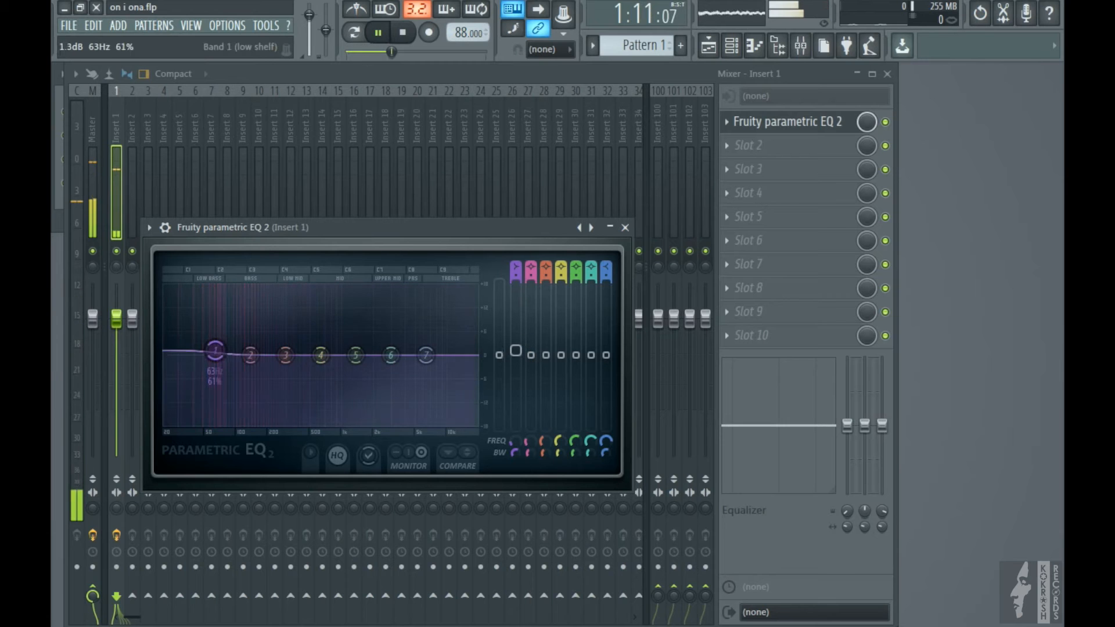
{"action": "left_click_drag", "start_coordinate": [215, 353], "coordinate": [215, 286]}
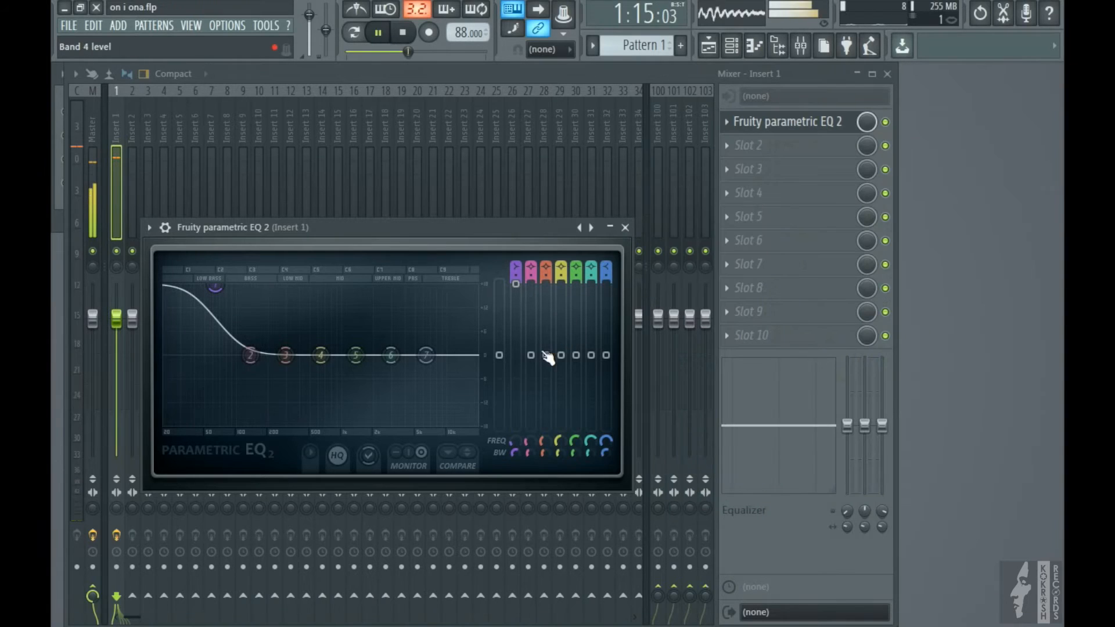
{"action": "left_click_drag", "start_coordinate": [530, 354], "coordinate": [530, 284]}
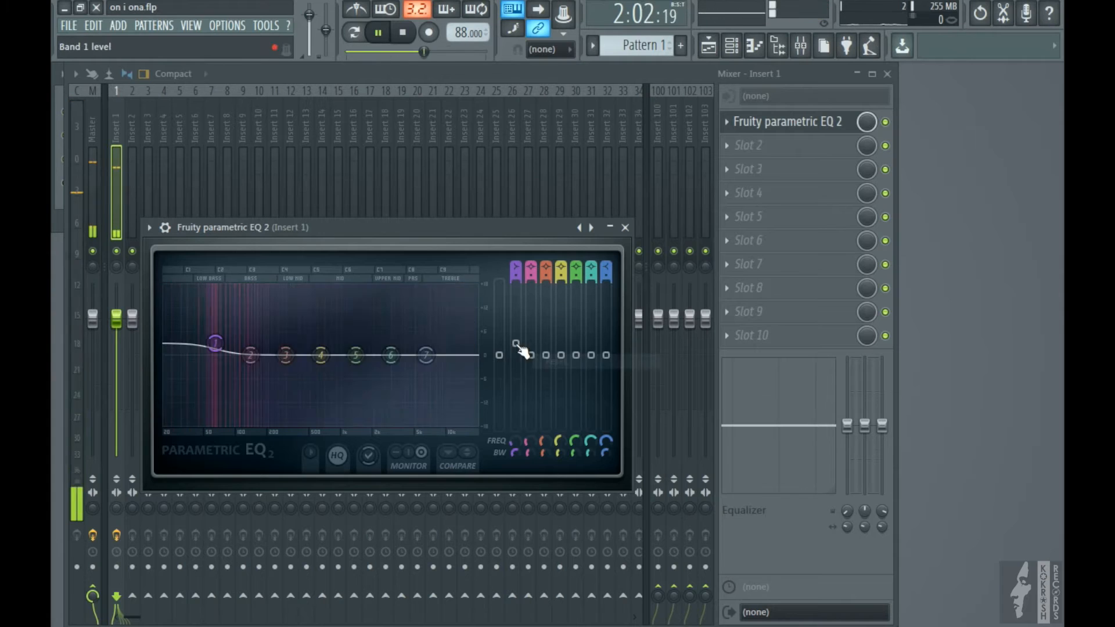
{"action": "right_click", "coordinate": [521, 349]}
{"action": "left_click", "coordinate": [537, 355]}
{"action": "left_click", "coordinate": [625, 227]}
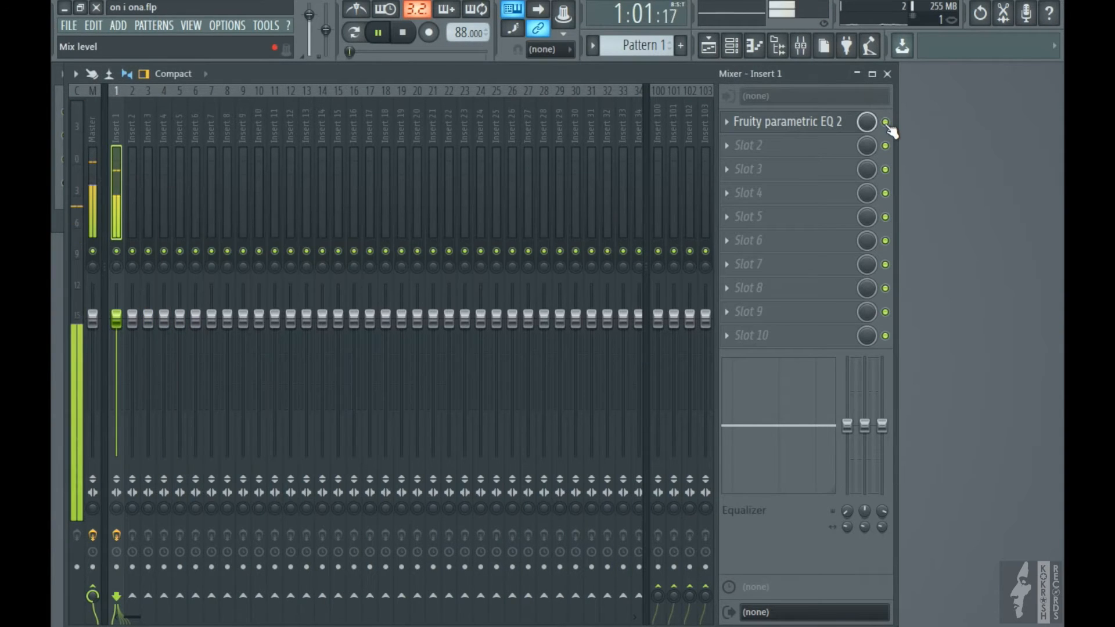
{"action": "left_click", "coordinate": [887, 75]}
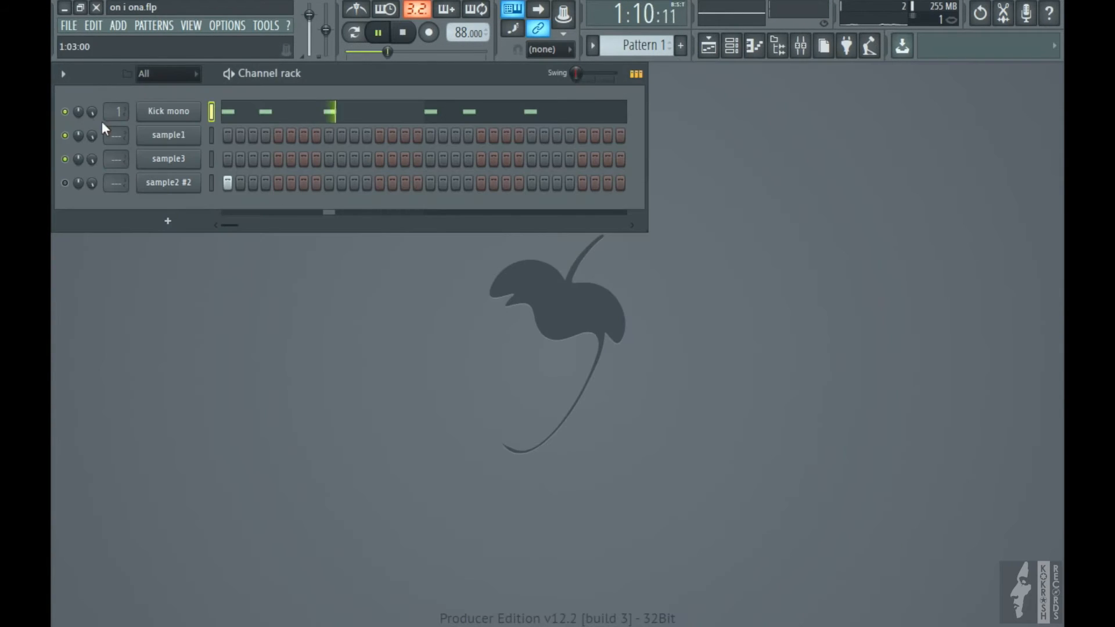
Unmute sample2 #2, delete the second kick note of each bar in the Kick mono piano roll, and stop playback.
{"action": "left_click", "coordinate": [64, 183]}
{"action": "left_click", "coordinate": [292, 121]}
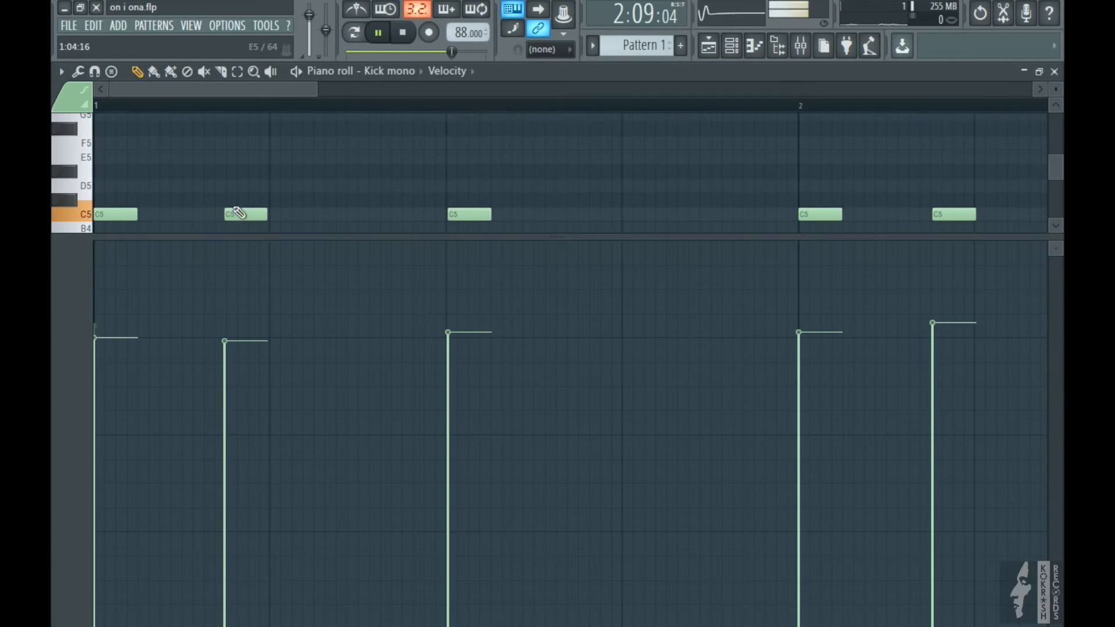
{"action": "right_click", "coordinate": [242, 214]}
{"action": "right_click", "coordinate": [946, 214]}
{"action": "left_click_drag", "start_coordinate": [316, 88], "coordinate": [594, 88]}
{"action": "left_click", "coordinate": [1053, 72]}
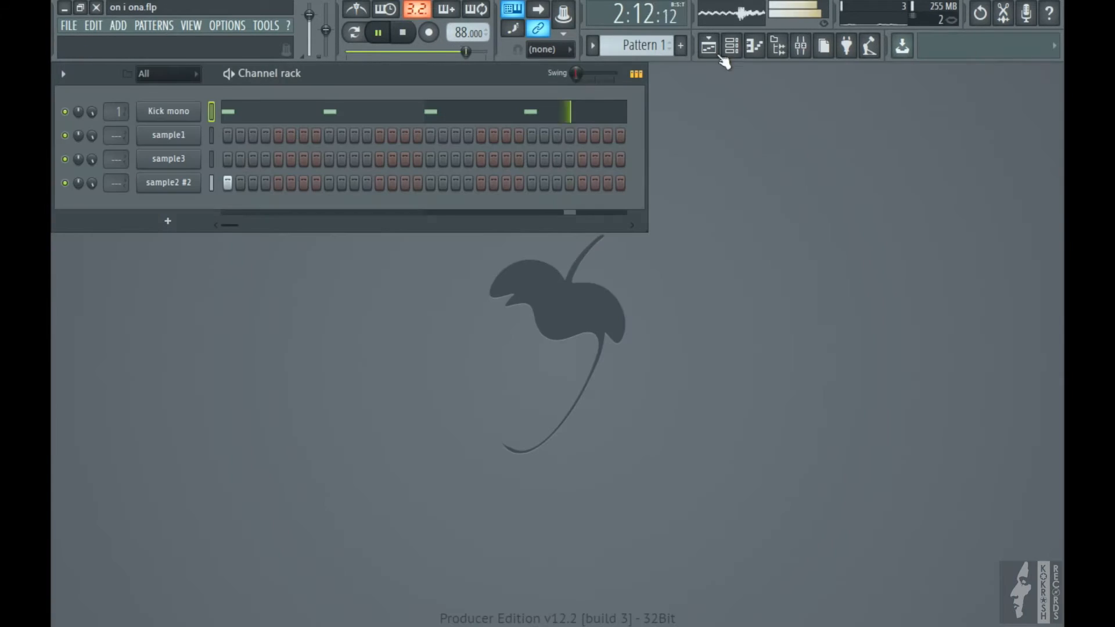
{"action": "left_click", "coordinate": [404, 33]}
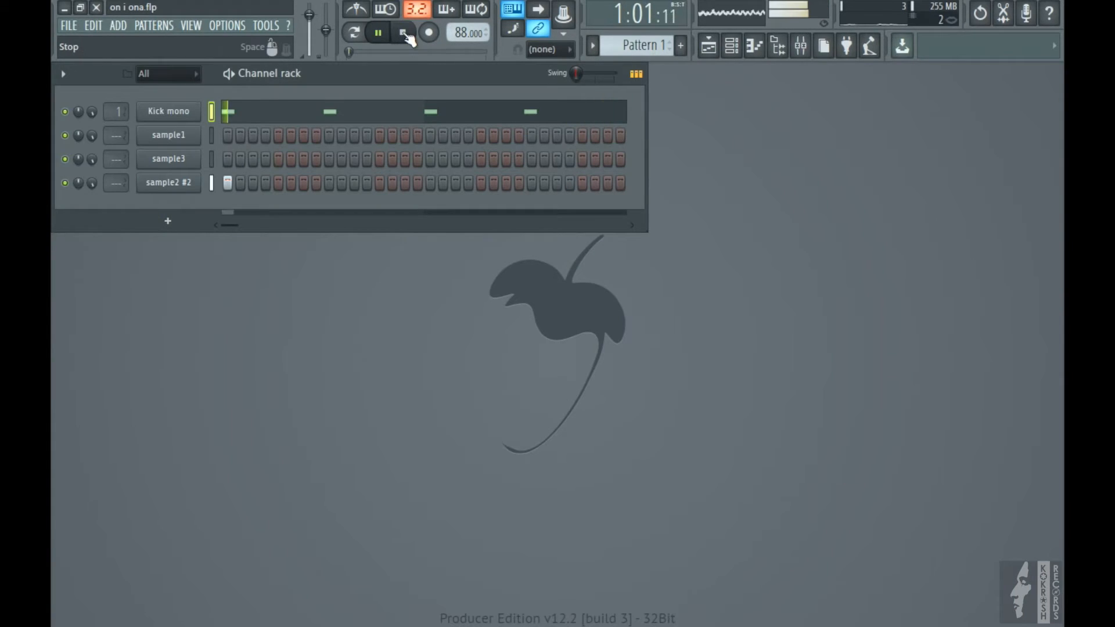
Find the 707 Rim sample in the Snares folder of the Drums pack and add it as a channel above sample1.
{"action": "left_click", "coordinate": [778, 45]}
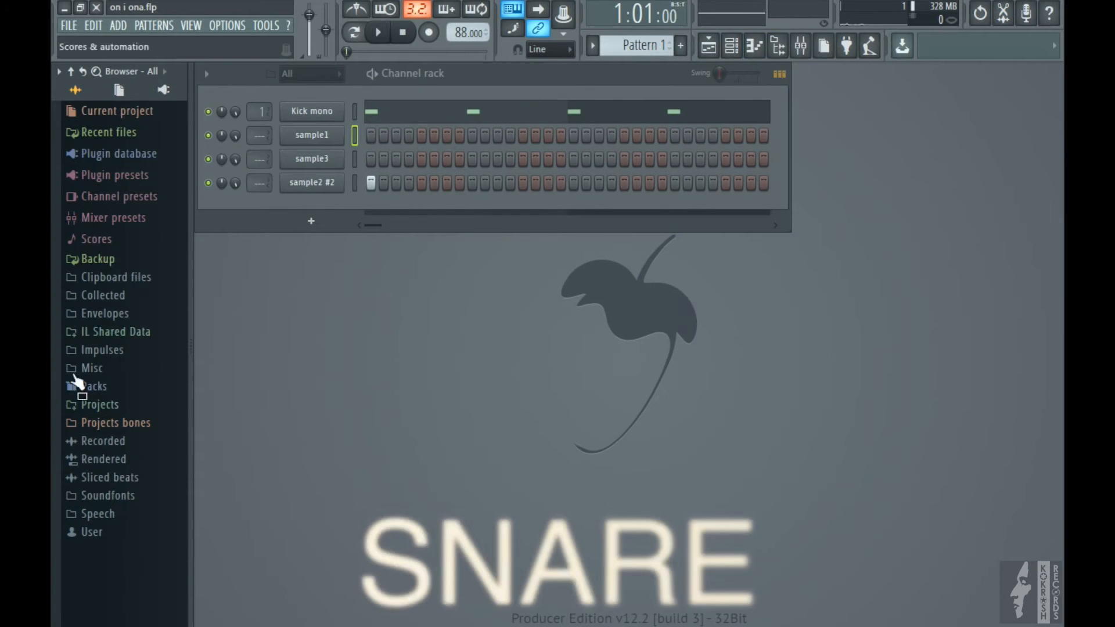
{"action": "left_click", "coordinate": [104, 386]}
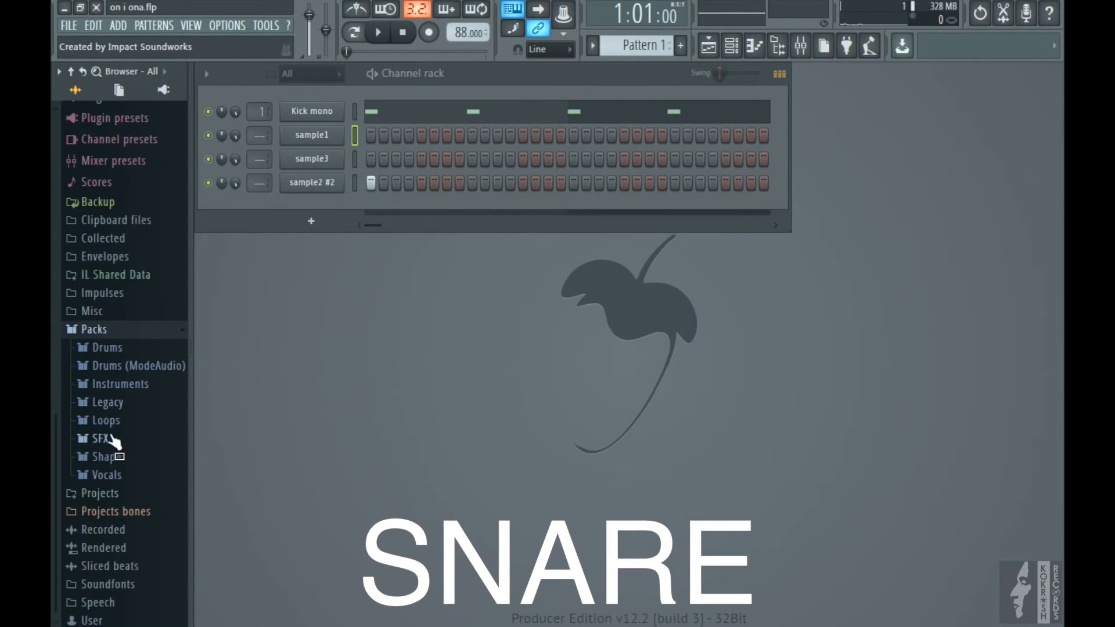
{"action": "left_click", "coordinate": [113, 349]}
{"action": "left_click", "coordinate": [118, 475]}
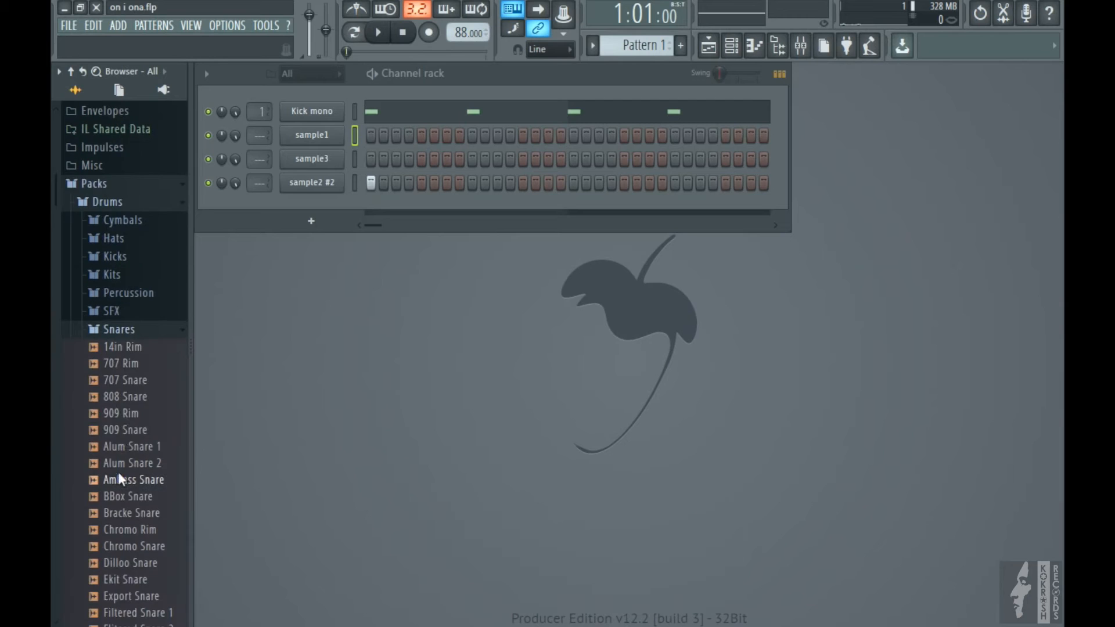
{"action": "scroll", "coordinate": [126, 385], "scroll_direction": "down", "scroll_amount": 4}
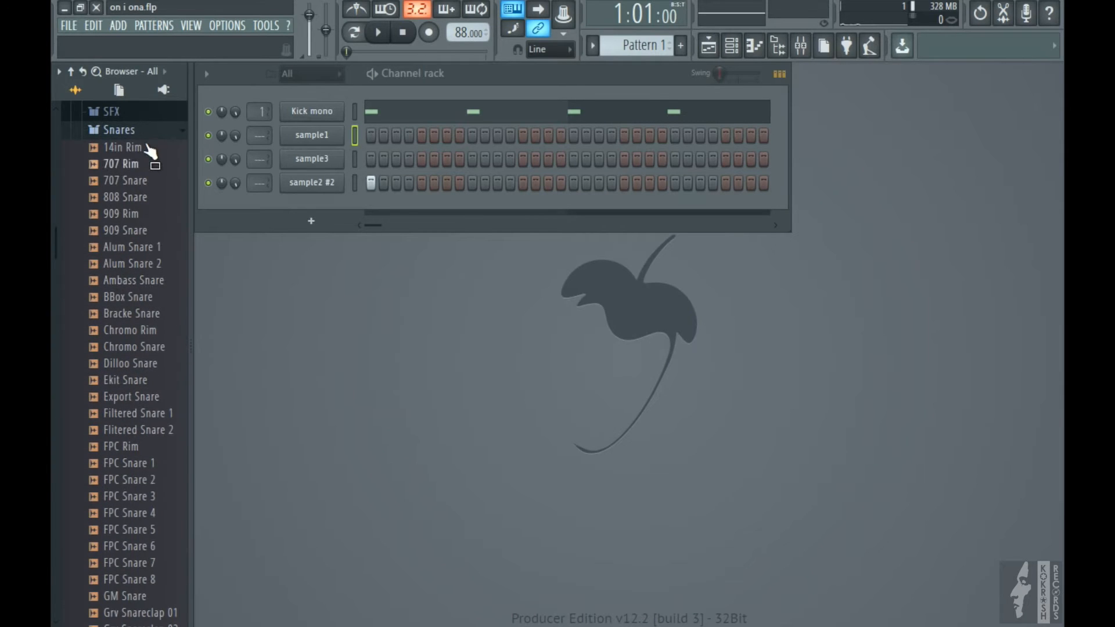
{"action": "left_click_drag", "start_coordinate": [173, 166], "coordinate": [318, 137]}
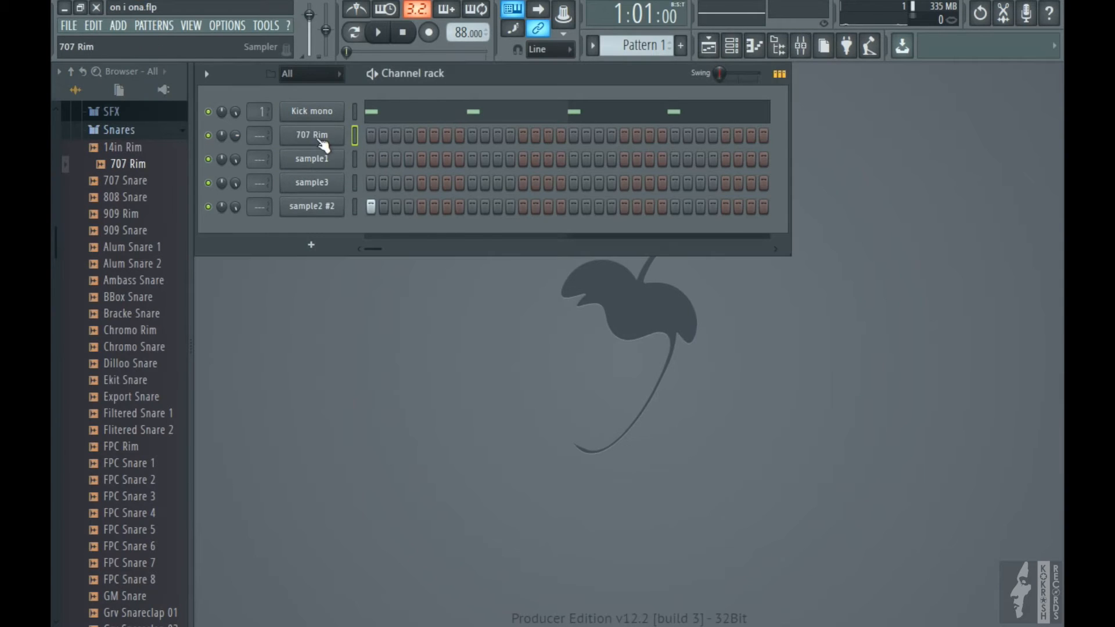
Place 707 Rim hits on steps 5, 13, 21 and 29 of Pattern 1.
{"action": "left_click", "coordinate": [315, 140]}
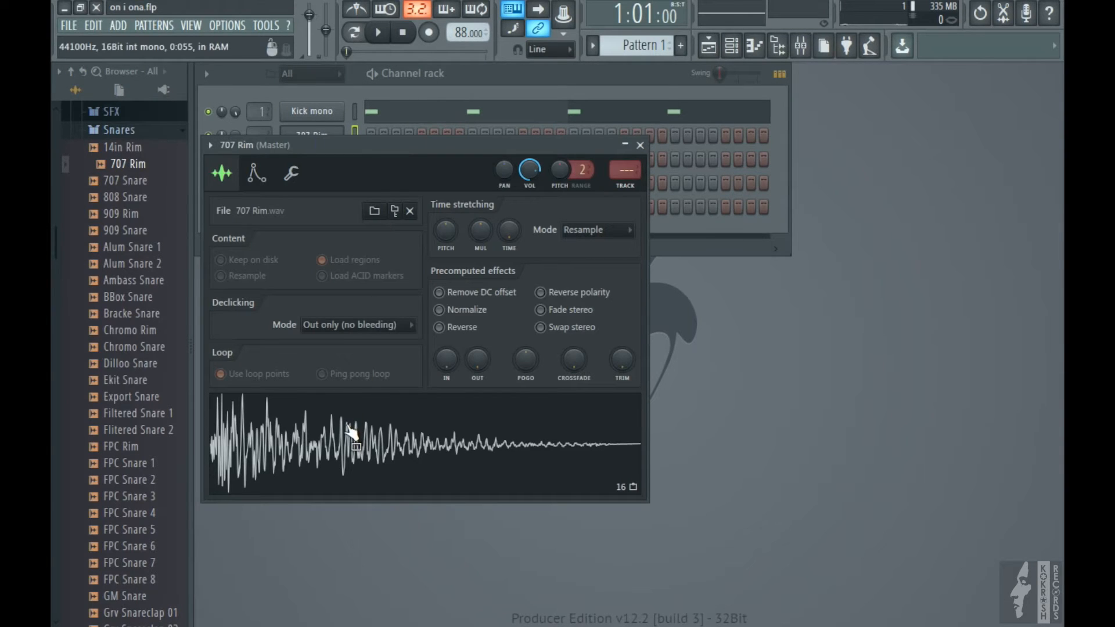
{"action": "left_click", "coordinate": [499, 72]}
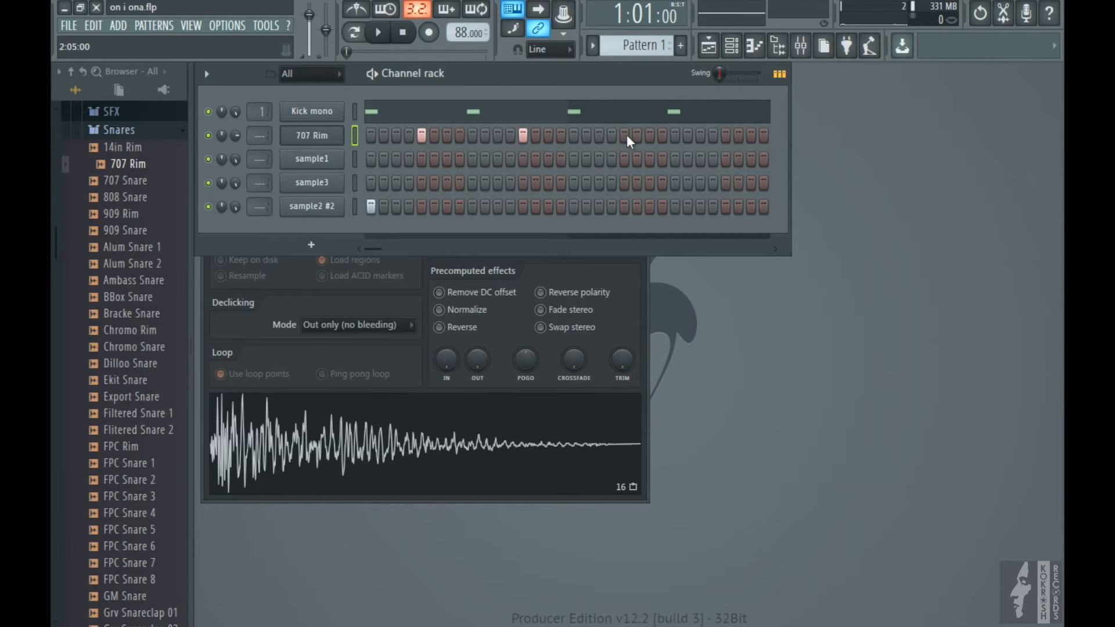
{"action": "left_click", "coordinate": [723, 139]}
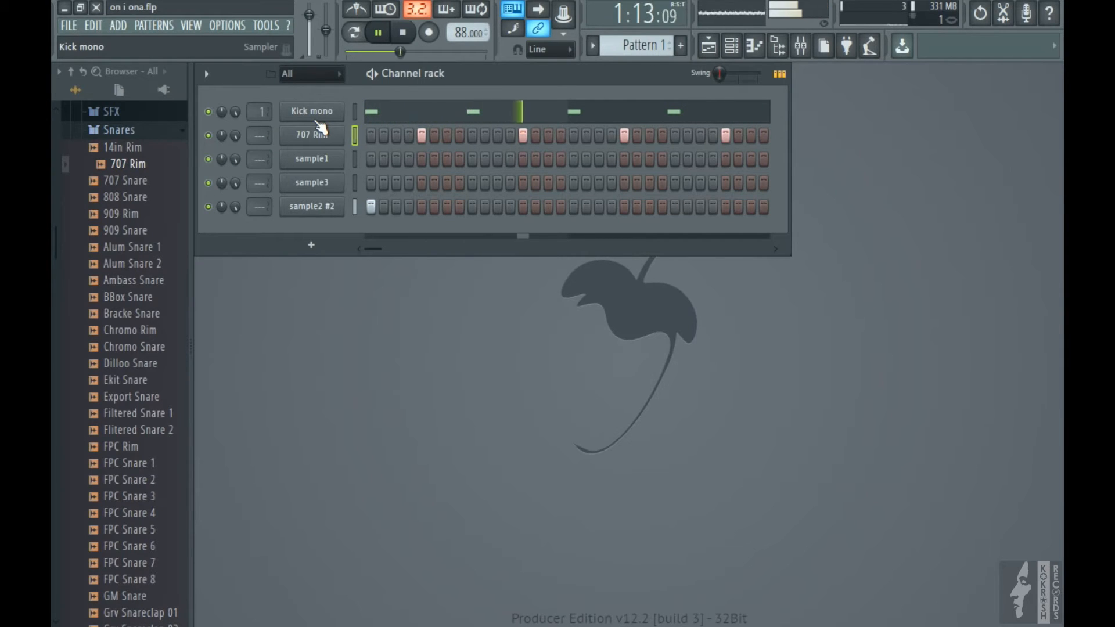
Select all notes in the 707 Rim piano roll and lengthen them to one full step each.
{"action": "left_click", "coordinate": [314, 136]}
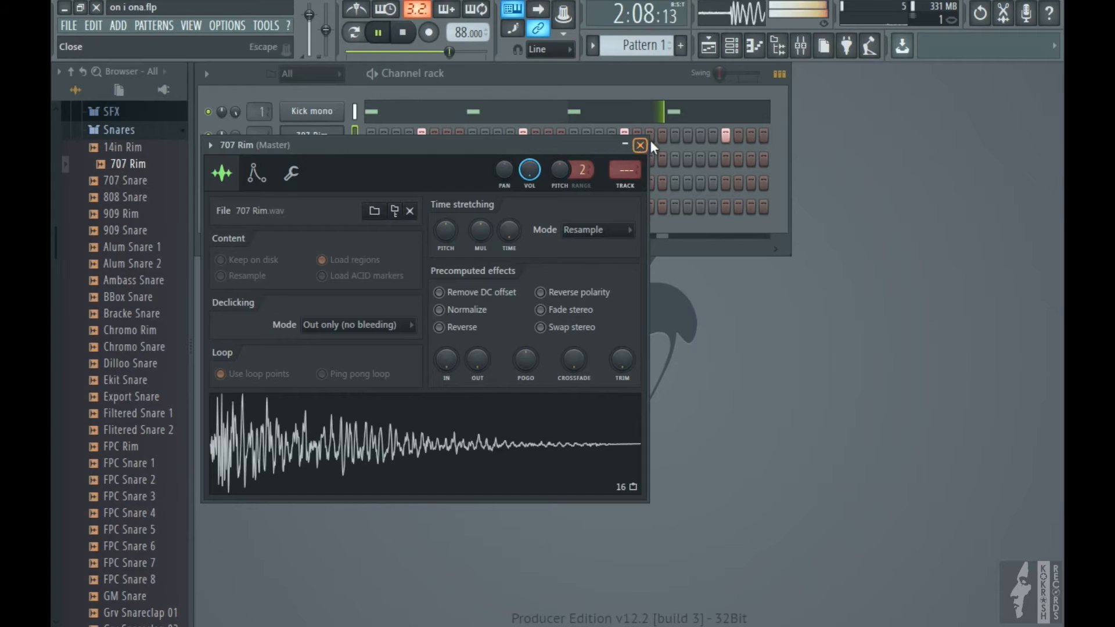
{"action": "key", "text": "Escape"}
{"action": "right_click", "coordinate": [337, 139]}
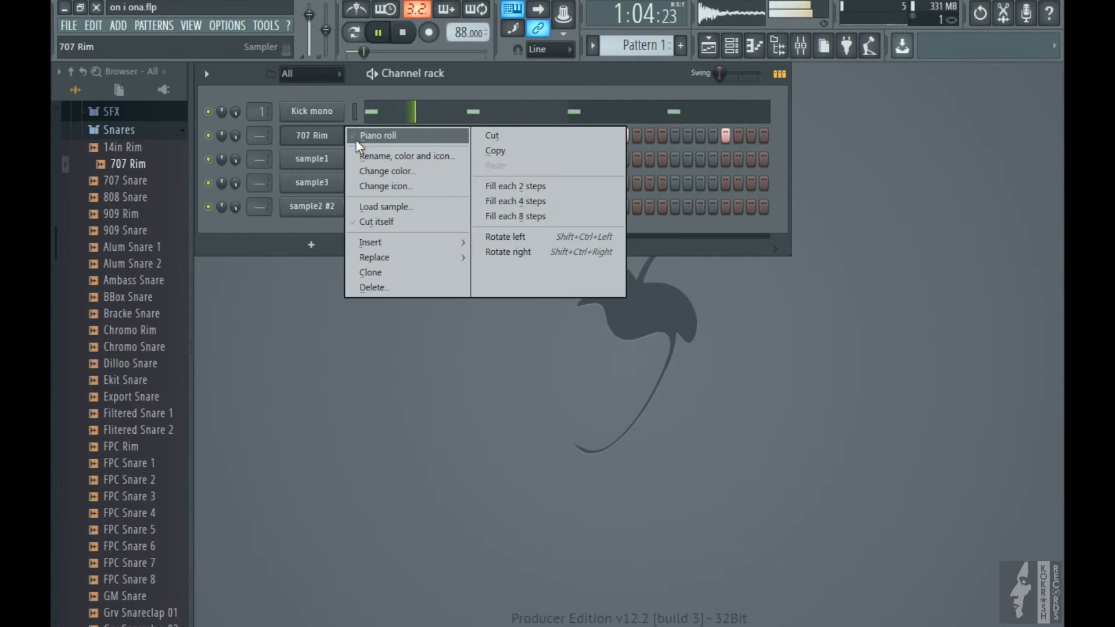
{"action": "left_click", "coordinate": [372, 137]}
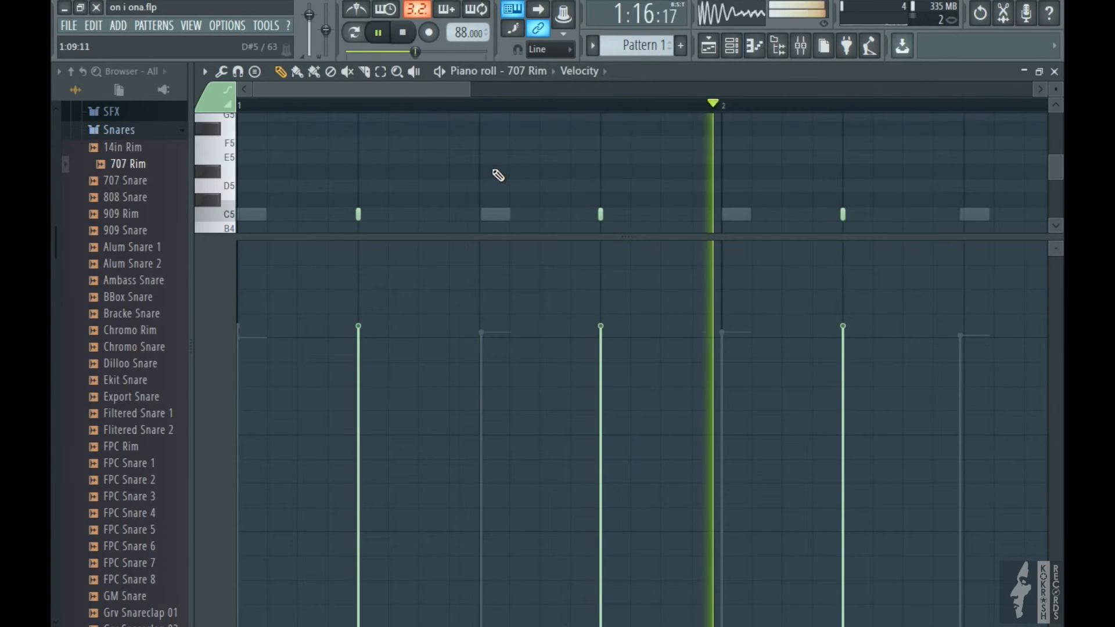
{"action": "key", "text": "ctrl+a"}
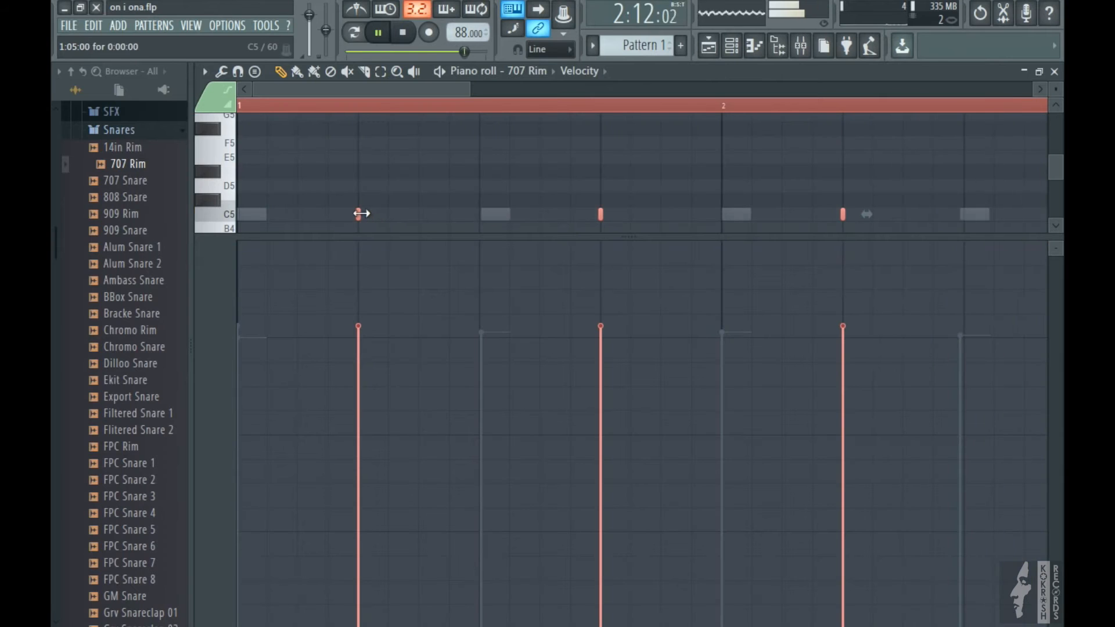
{"action": "left_click_drag", "start_coordinate": [374, 214], "coordinate": [387, 214]}
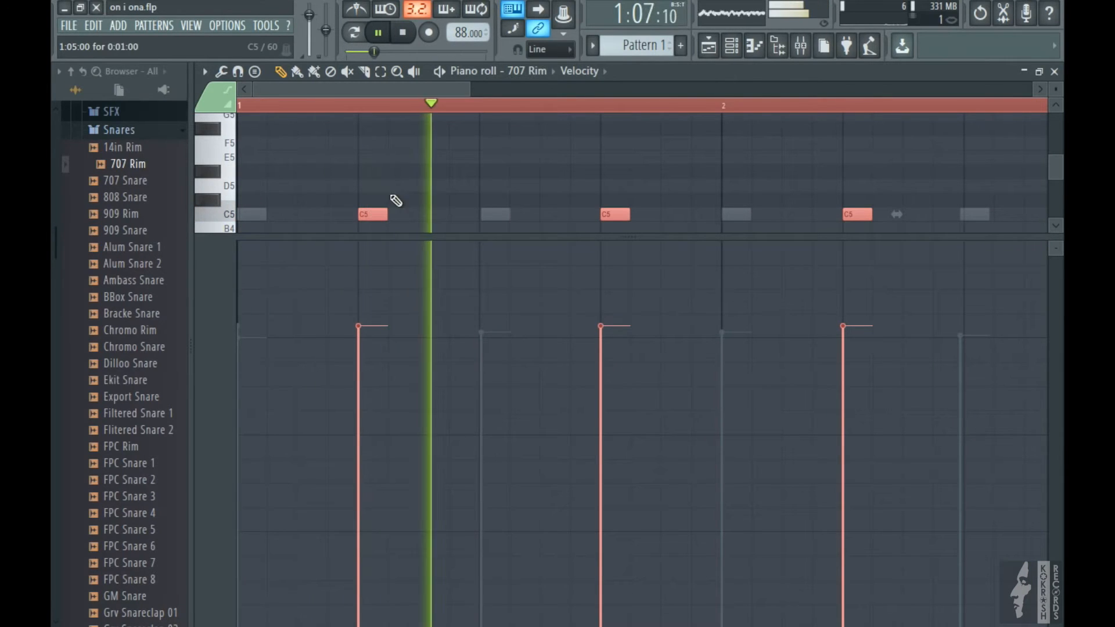
Turn snapping off and nudge the first 707 Rim note slightly late to 1:05:02.
{"action": "left_click", "coordinate": [549, 48]}
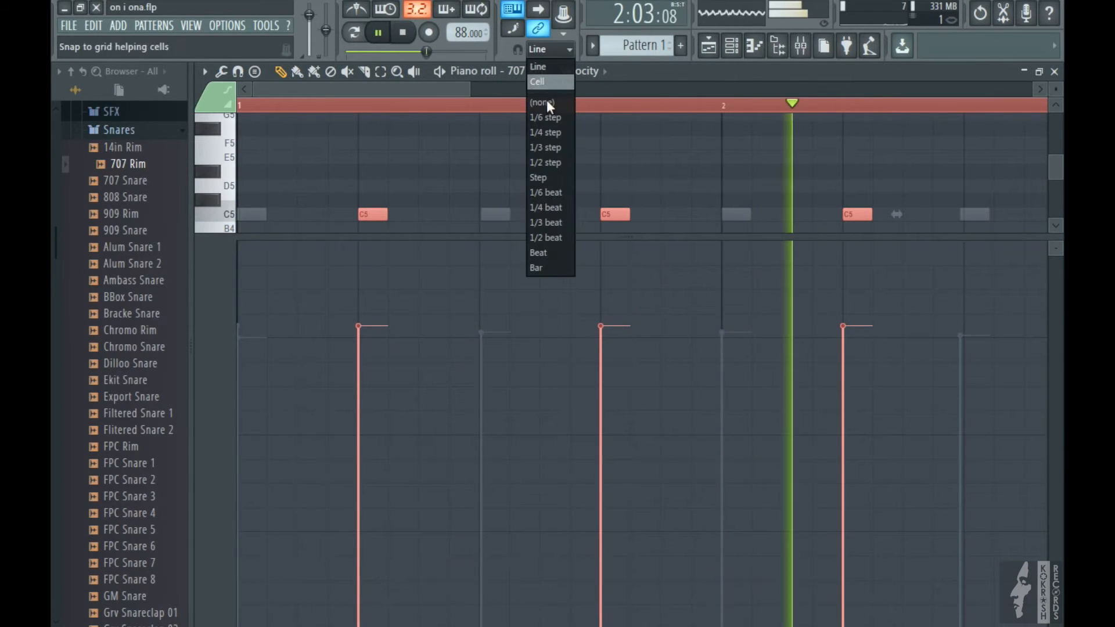
{"action": "left_click", "coordinate": [472, 112]}
{"action": "left_click", "coordinate": [348, 187]}
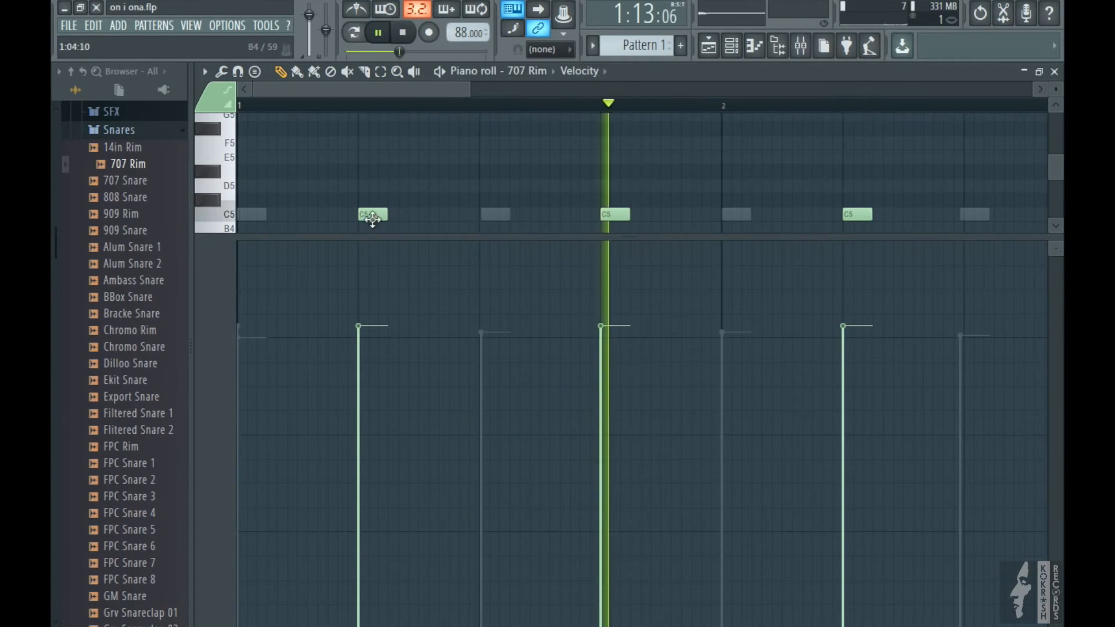
{"action": "scroll", "coordinate": [357, 109], "scroll_direction": "up", "scroll_amount": 2}
{"action": "scroll", "coordinate": [357, 109], "scroll_direction": "up", "scroll_amount": 1}
{"action": "scroll", "coordinate": [385, 112], "scroll_direction": "up", "scroll_amount": 1}
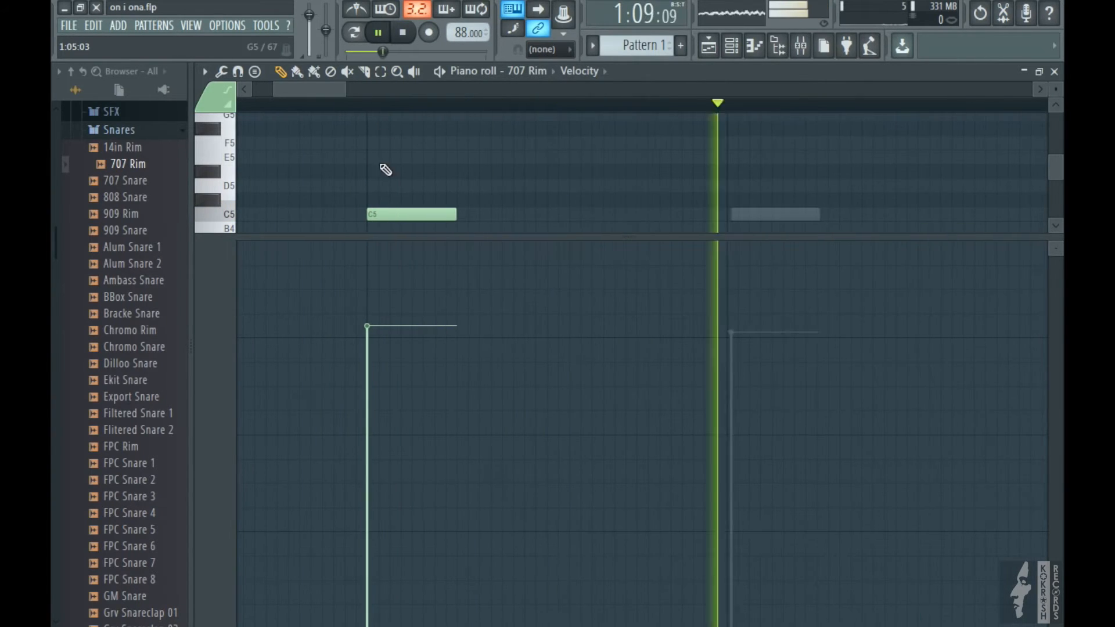
{"action": "left_click_drag", "start_coordinate": [380, 213], "coordinate": [384, 211]}
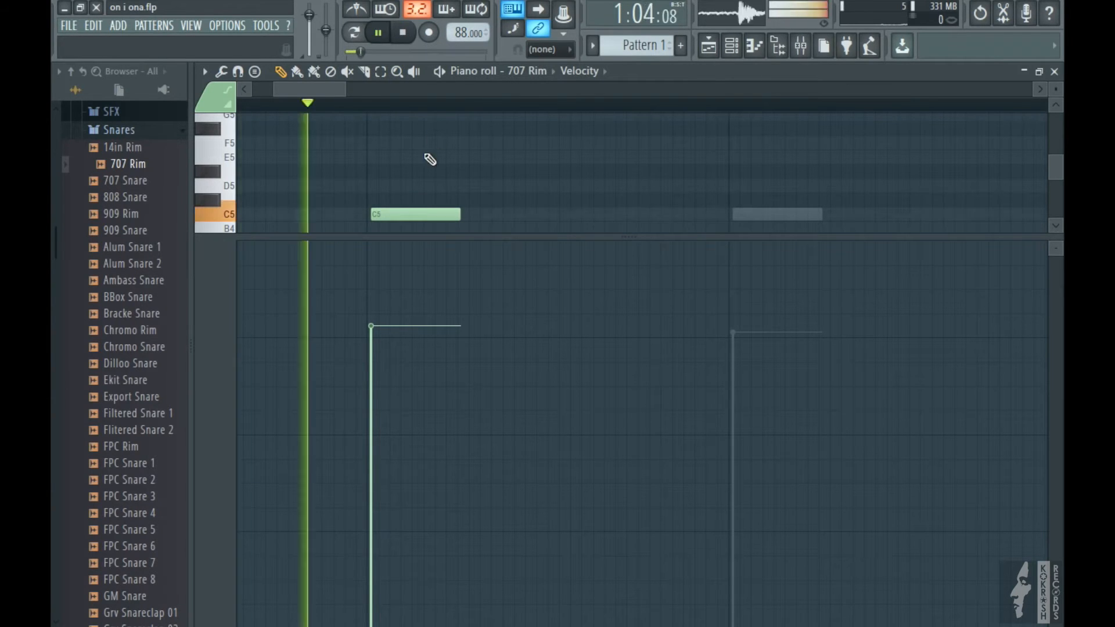
{"action": "key", "text": "space"}
{"action": "left_click_drag", "start_coordinate": [378, 213], "coordinate": [392, 217]}
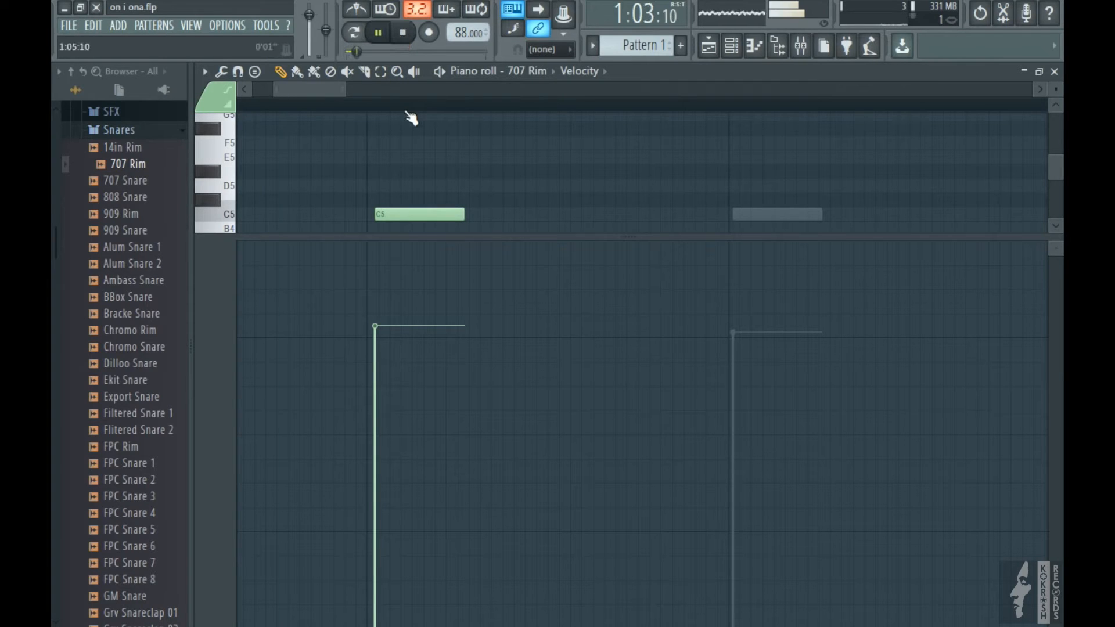
Nudge the second 707 Rim note slightly late, just past 1:13:02, checking the timing with playback.
{"action": "left_click_drag", "start_coordinate": [364, 93], "coordinate": [398, 110]}
{"action": "key", "text": "space"}
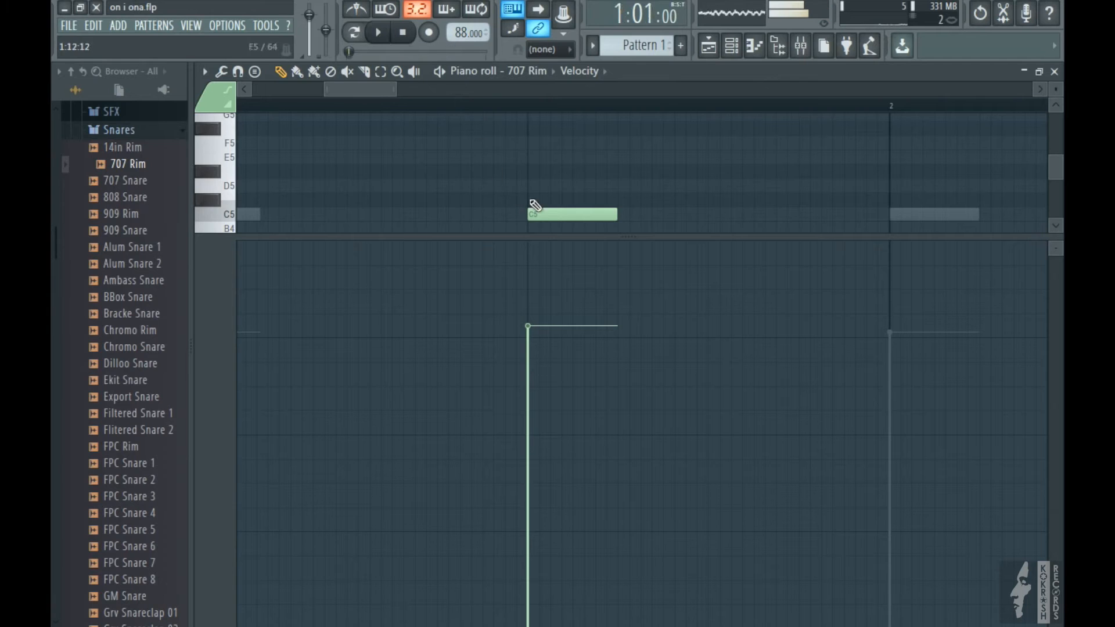
{"action": "left_click_drag", "start_coordinate": [539, 214], "coordinate": [547, 216]}
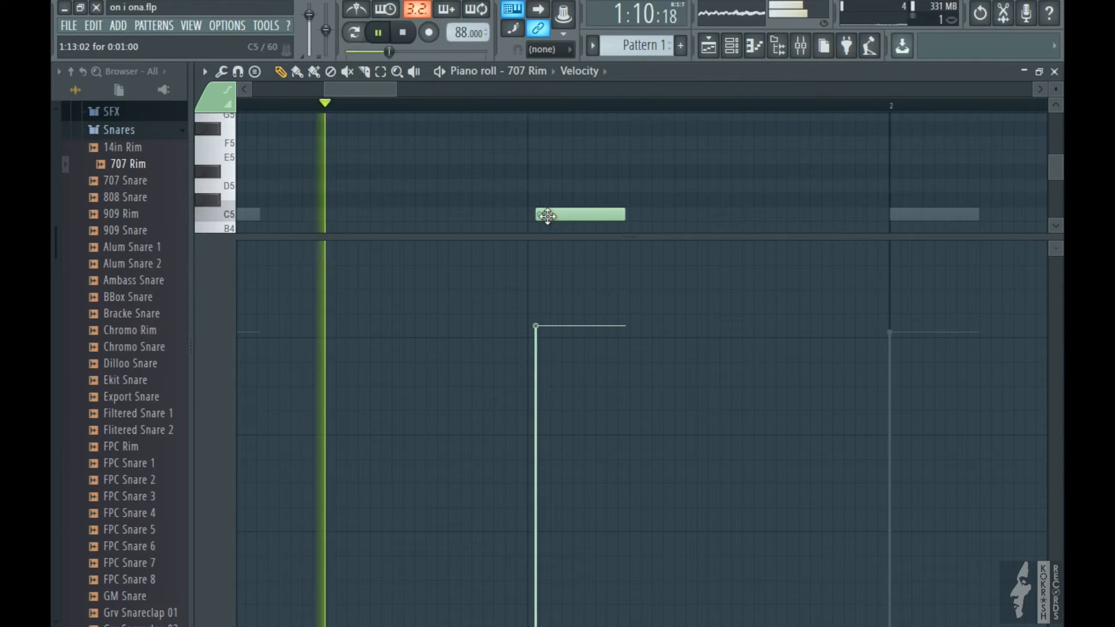
{"action": "key", "text": "space"}
{"action": "left_click_drag", "start_coordinate": [550, 216], "coordinate": [552, 216]}
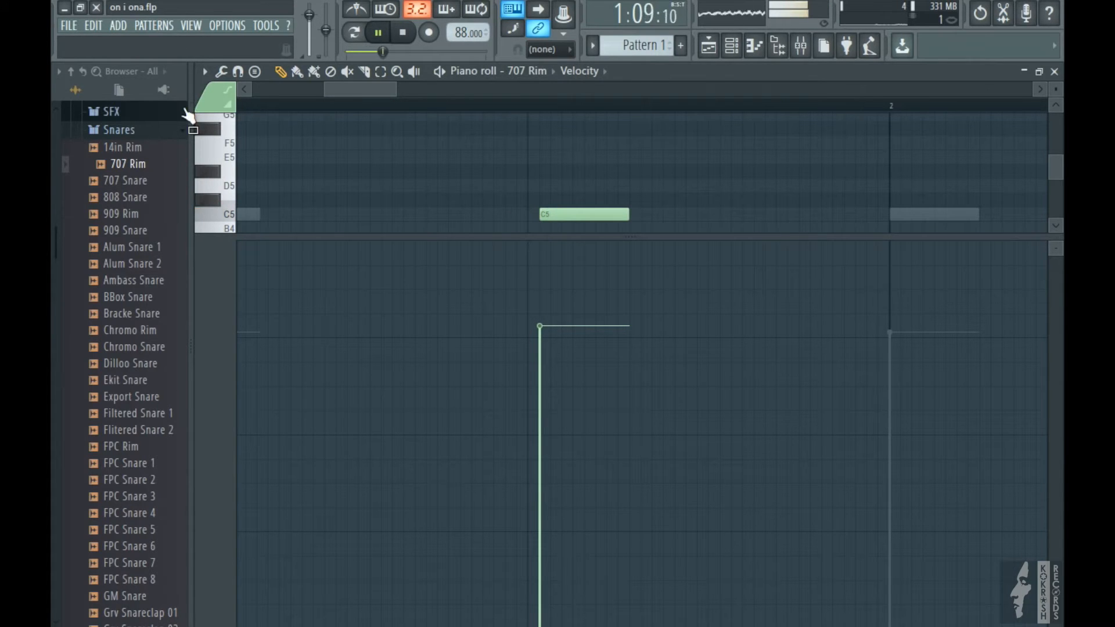
{"action": "key", "text": "space"}
Nudge the first 707 Rim note slightly further, just past 1:05:02, and play the pattern.
{"action": "left_click_drag", "start_coordinate": [350, 89], "coordinate": [302, 91]}
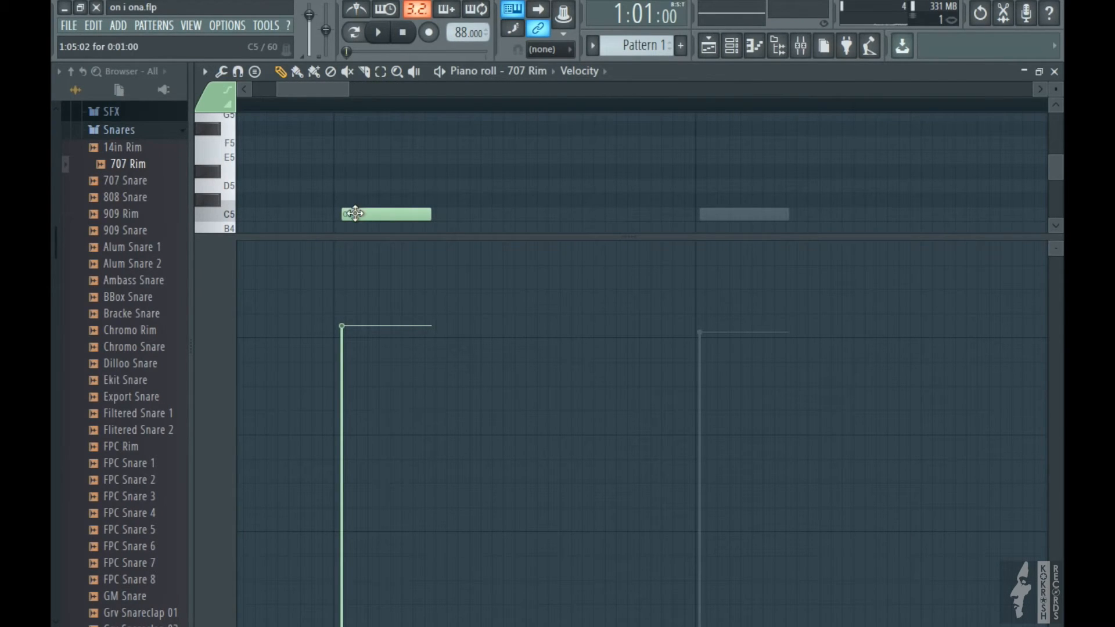
{"action": "left_click_drag", "start_coordinate": [360, 216], "coordinate": [364, 215]}
{"action": "key", "text": "space"}
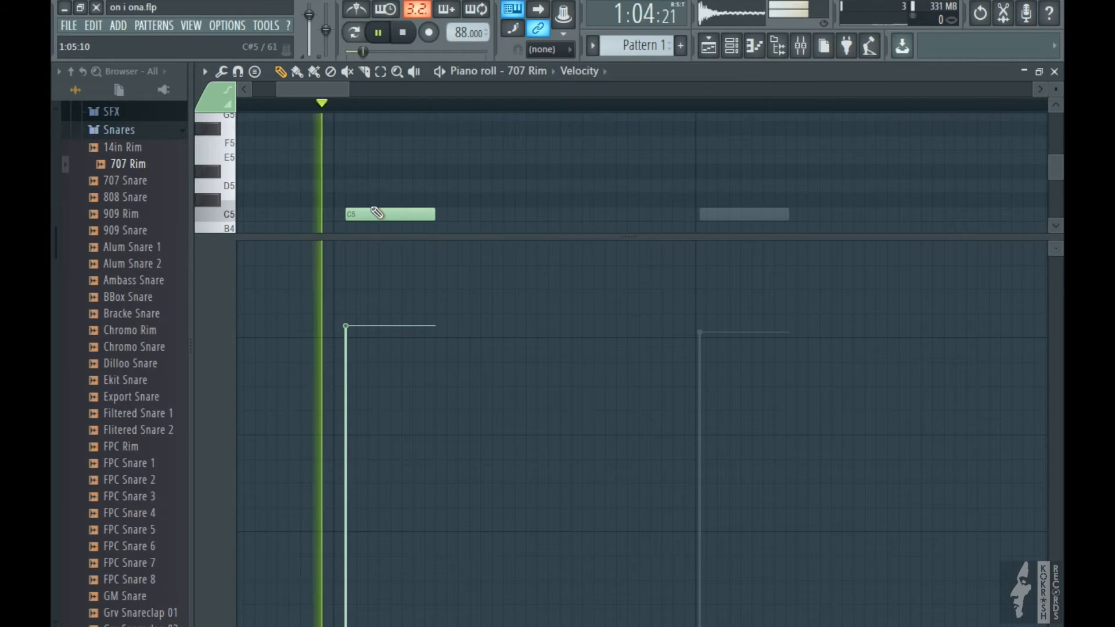
Nudge the third 707 Rim note late to 2:05:02 and the fourth slightly past the start of step 13 in bar 2.
{"action": "left_click_drag", "start_coordinate": [323, 92], "coordinate": [440, 101]}
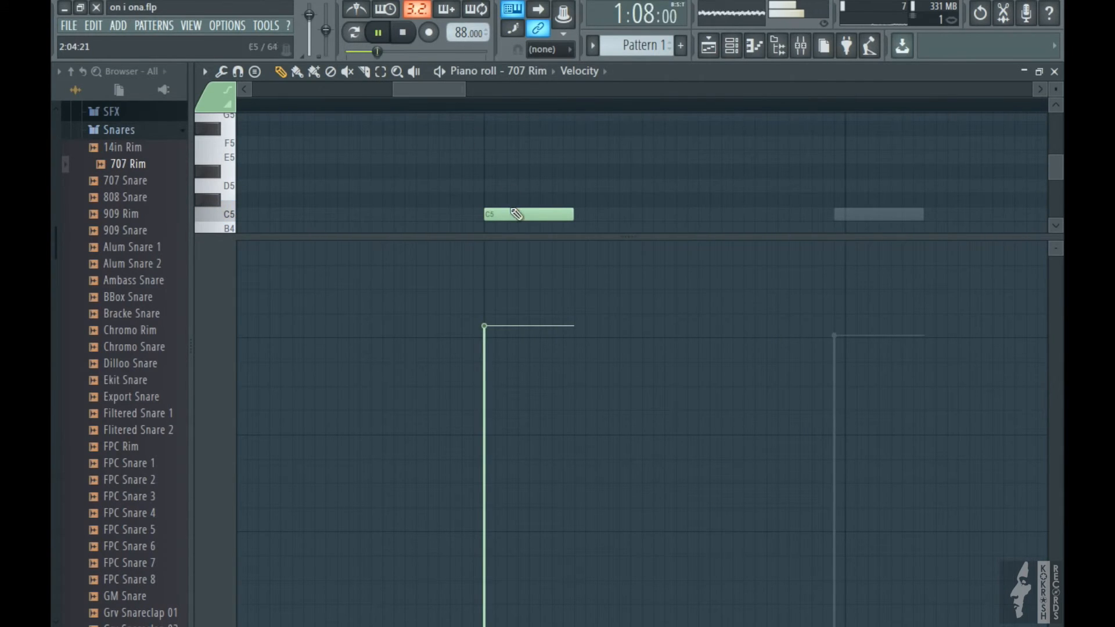
{"action": "left_click_drag", "start_coordinate": [511, 213], "coordinate": [518, 213]}
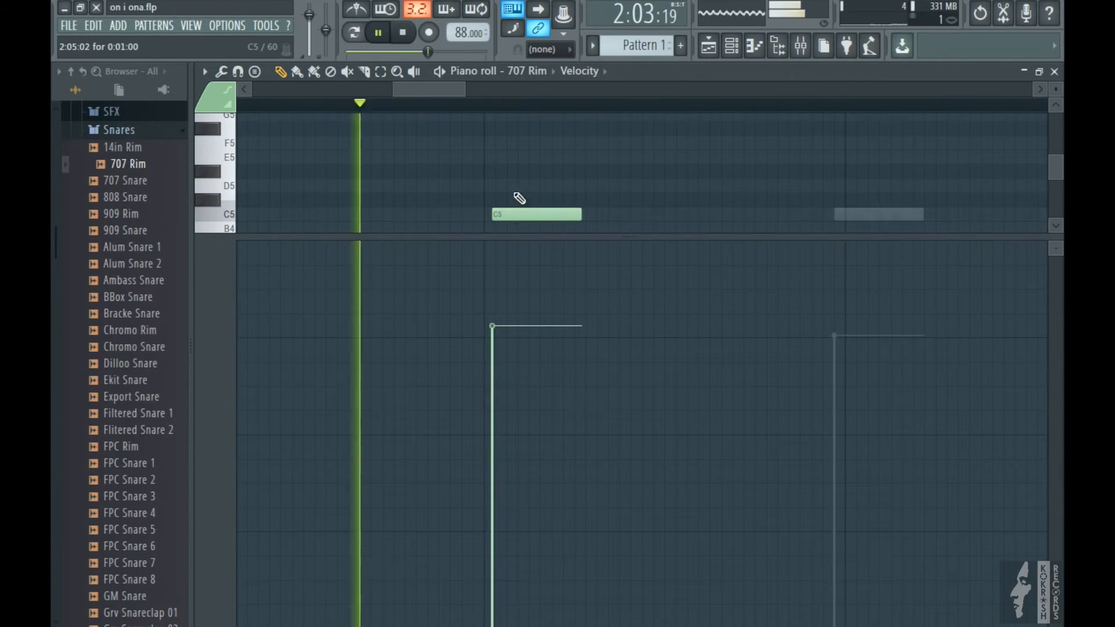
{"action": "left_click_drag", "start_coordinate": [448, 92], "coordinate": [510, 93]}
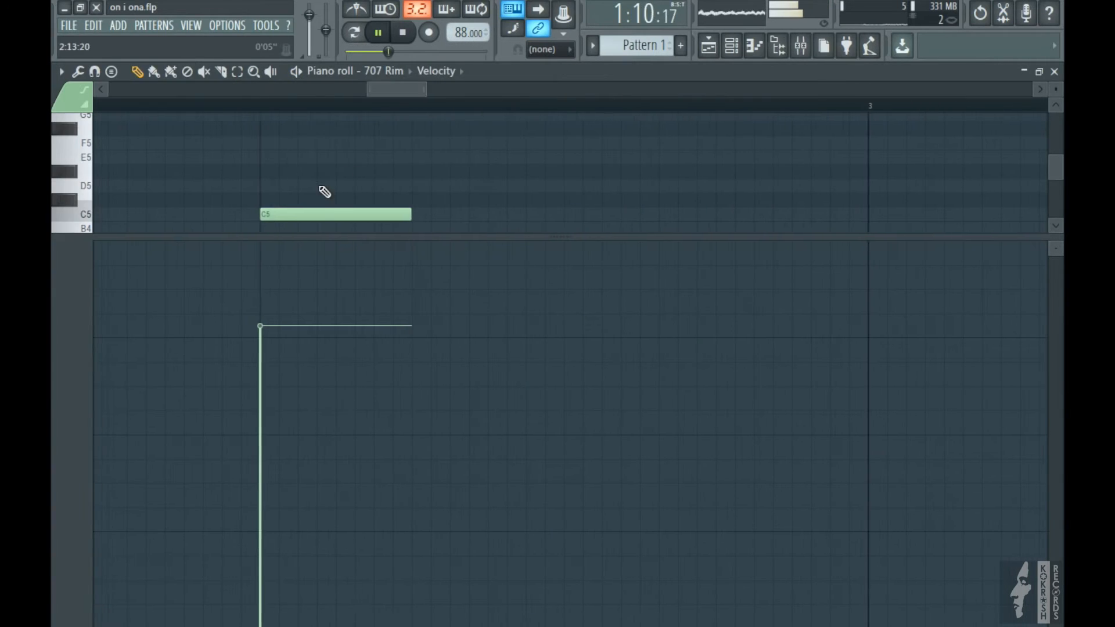
{"action": "left_click_drag", "start_coordinate": [322, 214], "coordinate": [324, 214]}
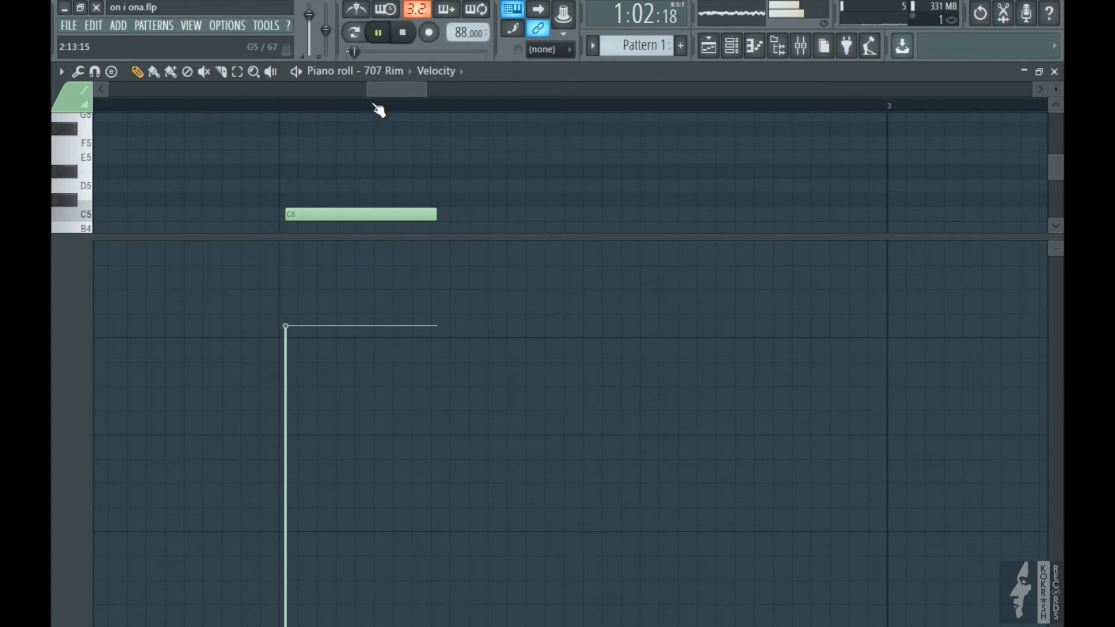
Bring the whole 707 Rim pattern into view and set snapping back to Line.
{"action": "left_click_drag", "start_coordinate": [367, 94], "coordinate": [110, 94]}
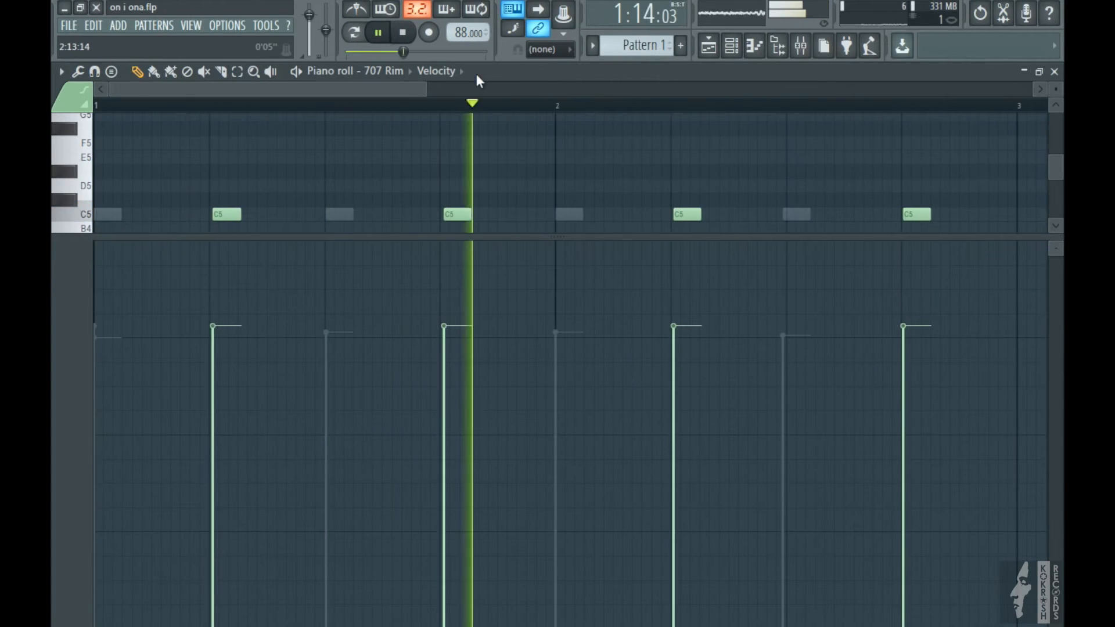
{"action": "left_click", "coordinate": [552, 52]}
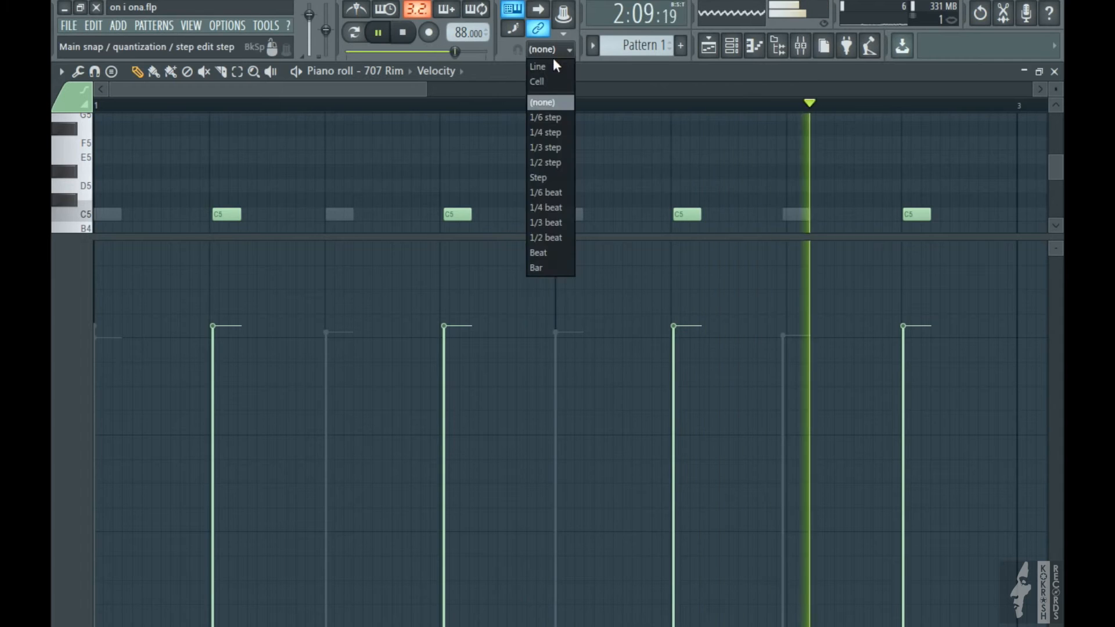
{"action": "left_click", "coordinate": [557, 67]}
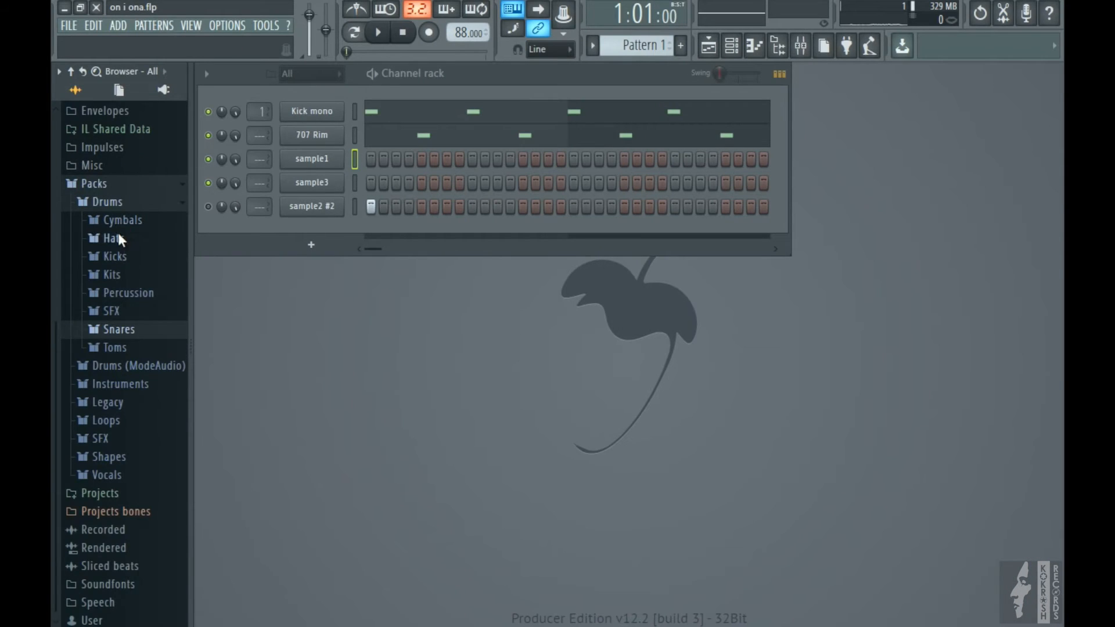
Add the 707 CH sample from the Hats folder as a channel below 707 Rim and fill each 2 steps.
{"action": "left_click", "coordinate": [117, 238]}
{"action": "left_click_drag", "start_coordinate": [119, 272], "coordinate": [337, 156]}
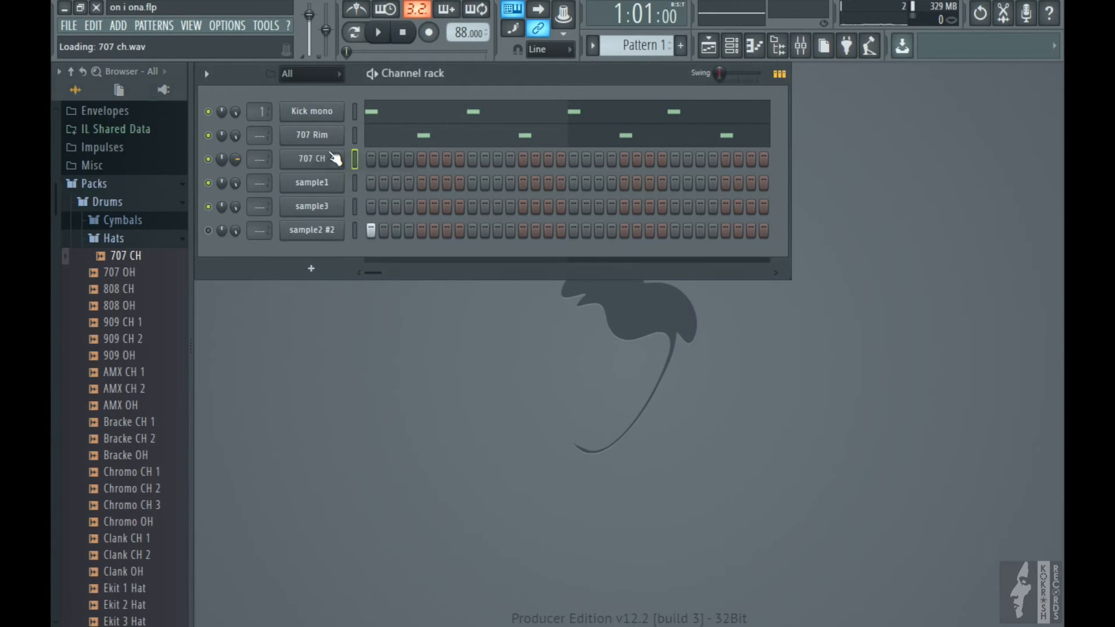
{"action": "right_click", "coordinate": [343, 153]}
{"action": "left_click", "coordinate": [525, 211]}
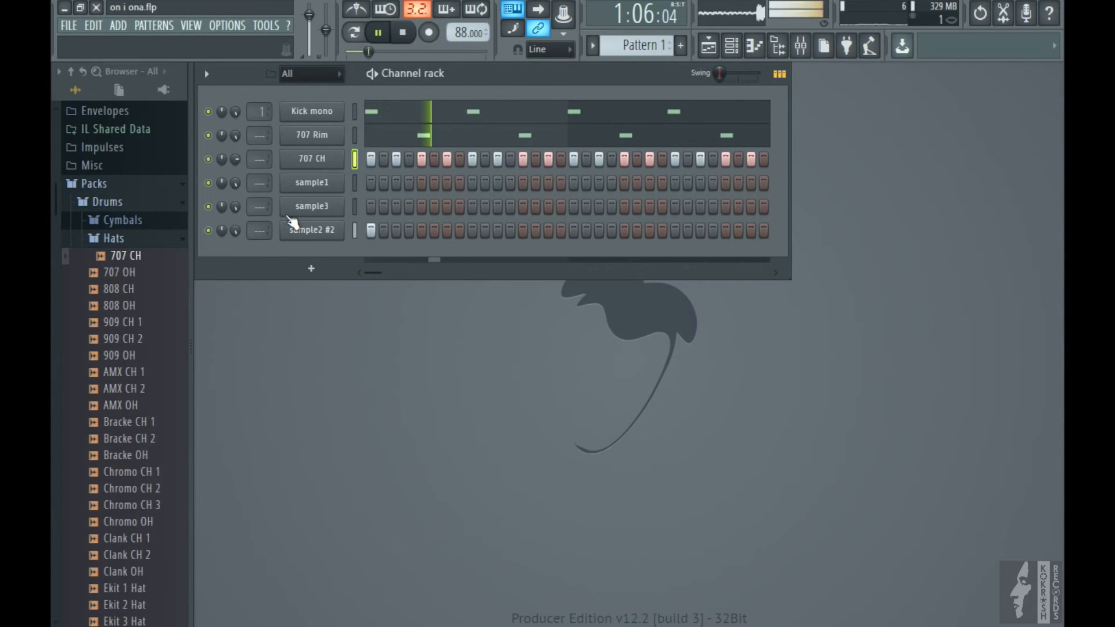
Lower the 707 CH channel's volume to 52% and close its settings.
{"action": "left_click", "coordinate": [318, 159]}
{"action": "left_click_drag", "start_coordinate": [551, 191], "coordinate": [552, 196]}
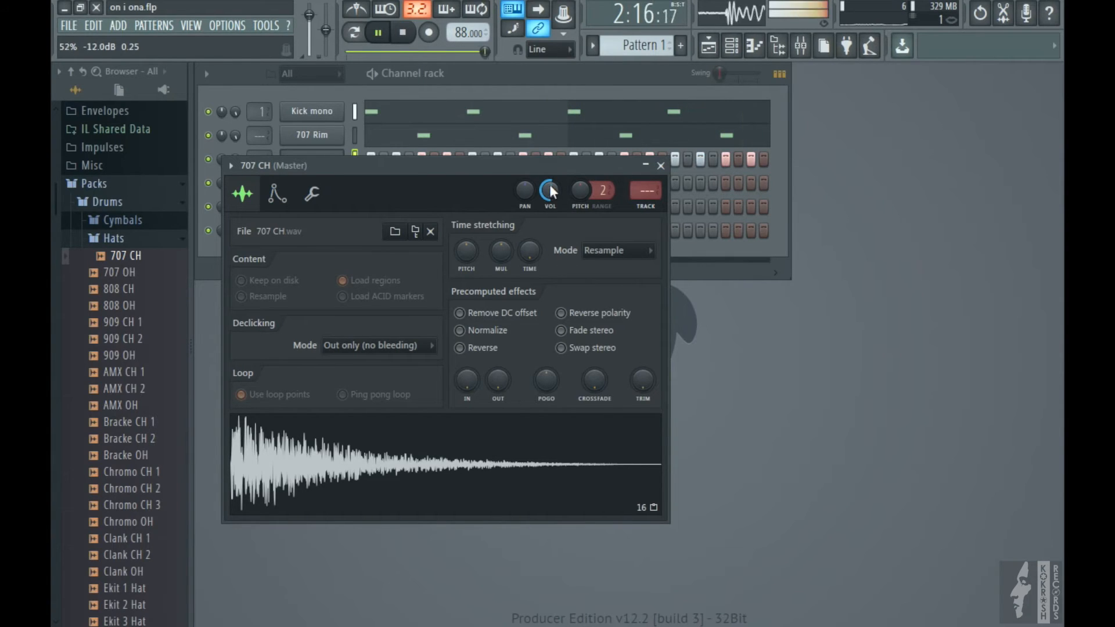
{"action": "left_click", "coordinate": [660, 168]}
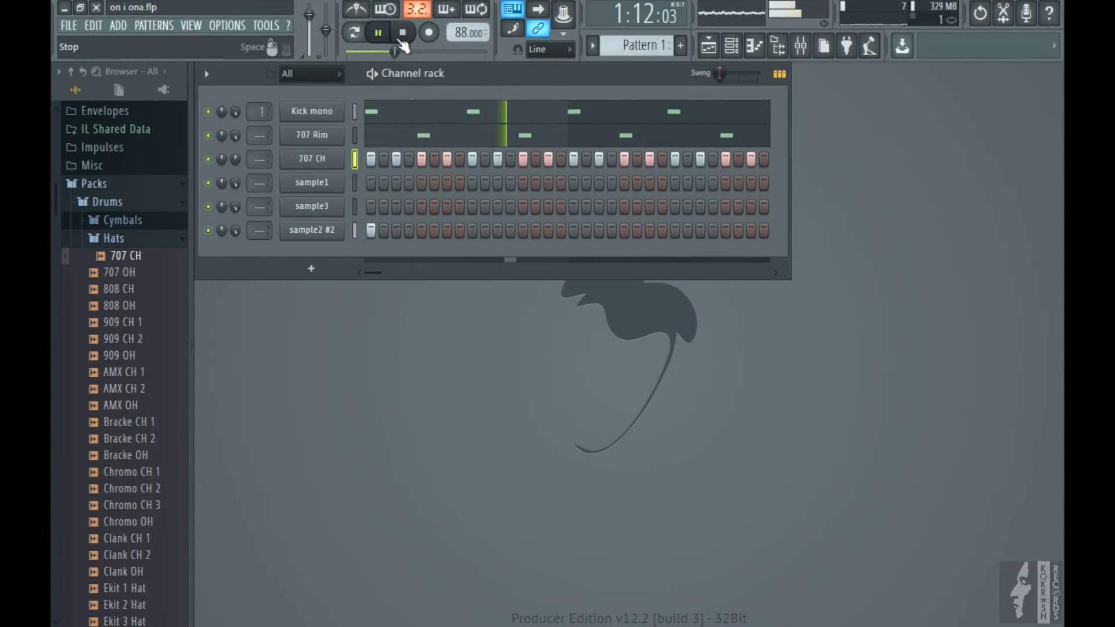
Insert an empty Sampler channel directly above 707 CH.
{"action": "right_click", "coordinate": [321, 162]}
{"action": "mouse_move", "coordinate": [433, 265]}
{"action": "left_click", "coordinate": [523, 554]}
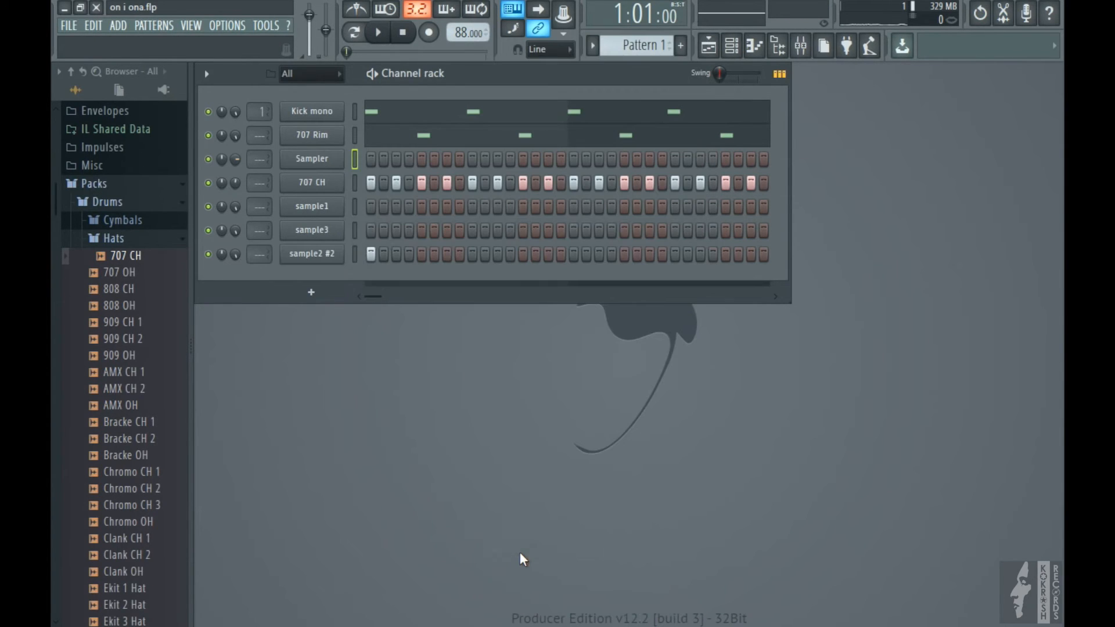
Load the Hat sound file into the empty Sampler channel and fill it each 2 steps.
{"action": "left_click", "coordinate": [312, 166]}
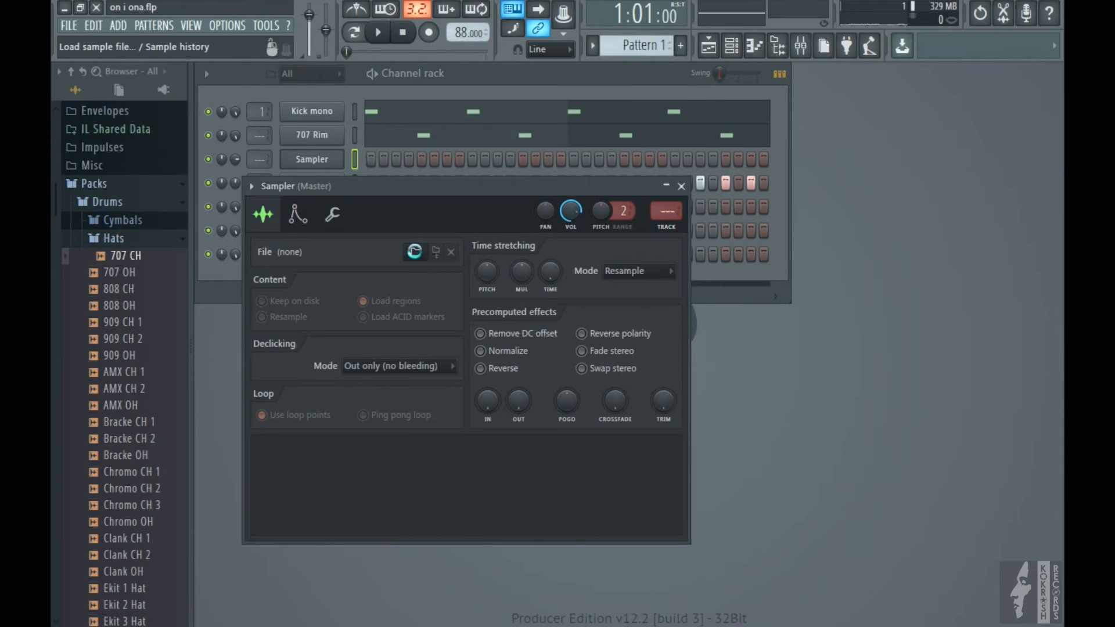
{"action": "left_click", "coordinate": [416, 252]}
{"action": "double_click", "coordinate": [433, 91]}
{"action": "right_click", "coordinate": [343, 154]}
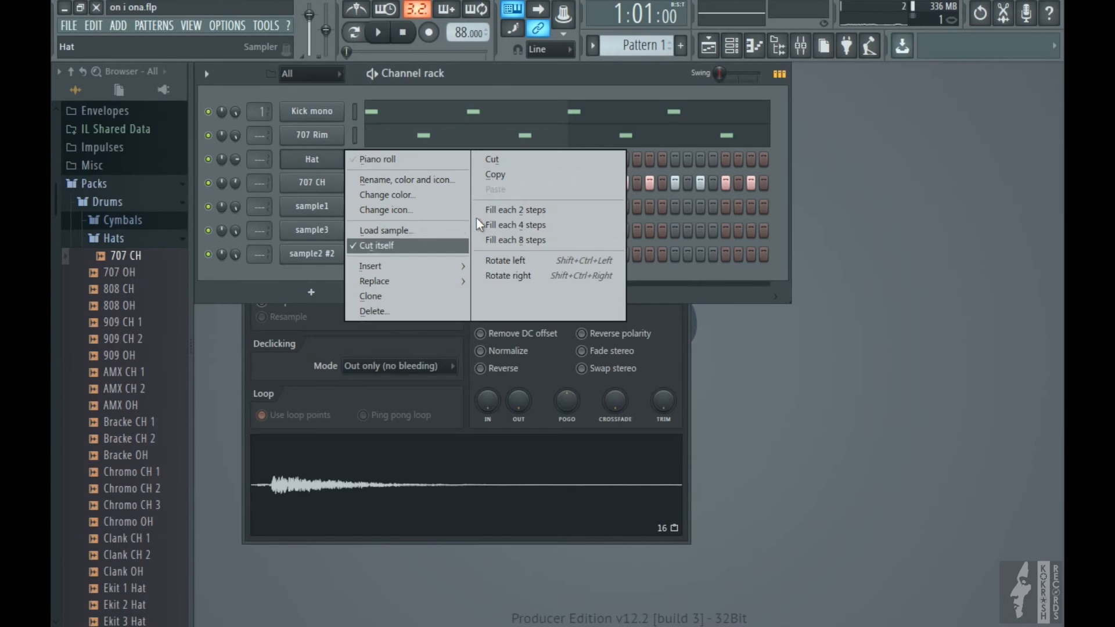
{"action": "left_click", "coordinate": [516, 212]}
Delete the 707 CH channel and play the pattern with the new Hat channel.
{"action": "right_click", "coordinate": [307, 185]}
{"action": "left_click", "coordinate": [378, 329]}
{"action": "left_click", "coordinate": [637, 364]}
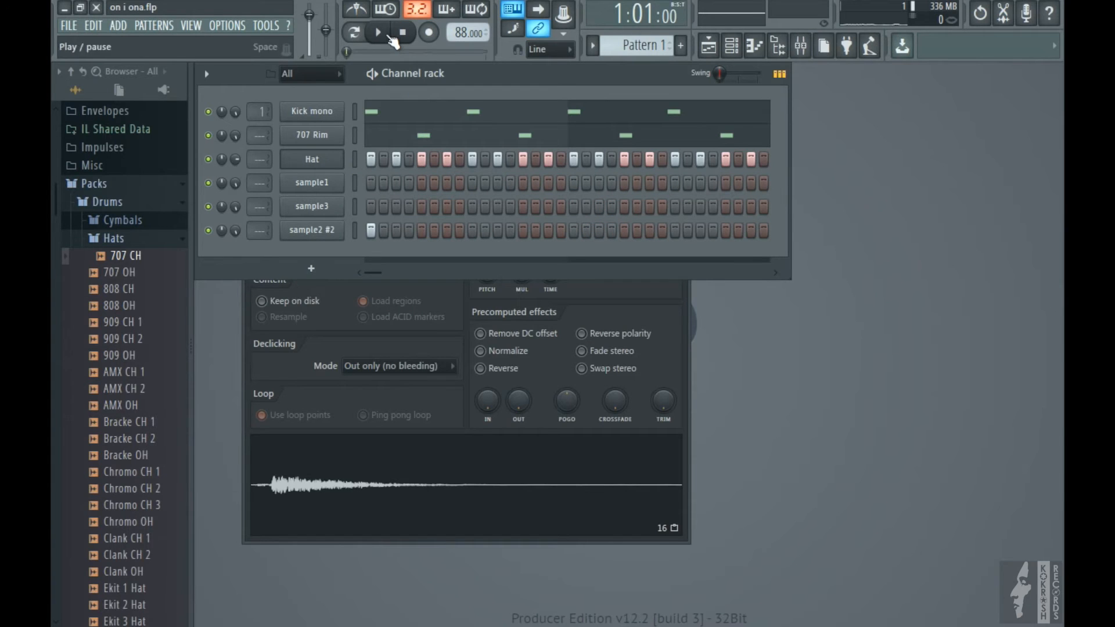
{"action": "left_click", "coordinate": [391, 38]}
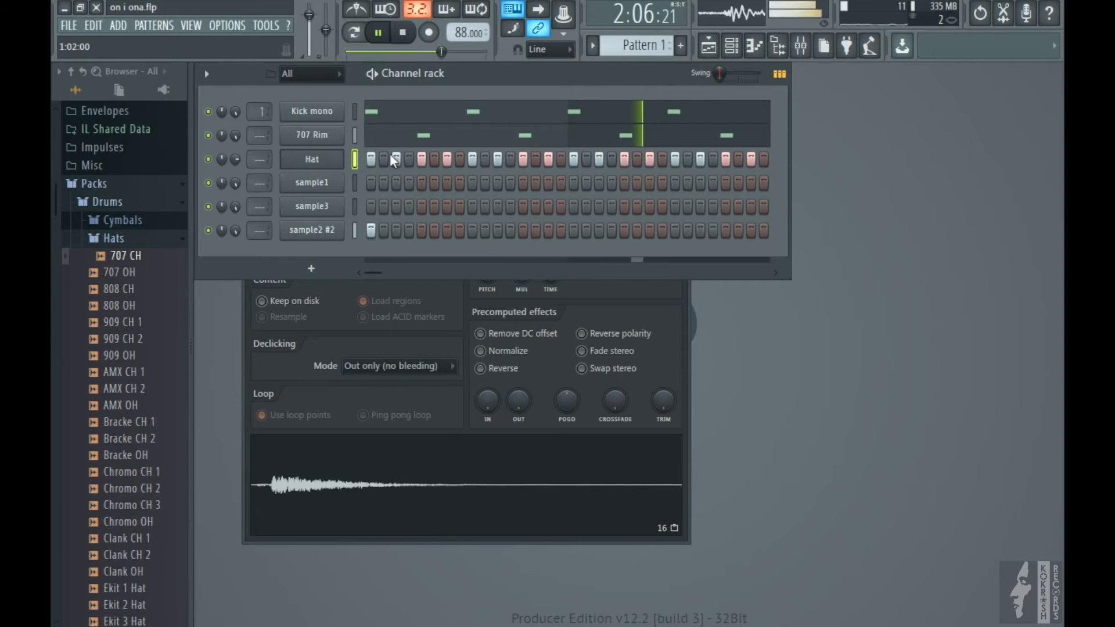
Open the Hat channel's notes in the piano roll, set snapping to (none) and stop playback.
{"action": "right_click", "coordinate": [347, 156]}
{"action": "left_click", "coordinate": [373, 154]}
{"action": "key", "text": "ctrl+a"}
{"action": "left_click", "coordinate": [568, 49]}
{"action": "left_click", "coordinate": [552, 102]}
{"action": "double_click", "coordinate": [395, 106]}
{"action": "left_click", "coordinate": [404, 33]}
Vary the velocities of individual Hat notes slightly across both bars of the pattern.
{"action": "left_click_drag", "start_coordinate": [394, 90], "coordinate": [334, 93]}
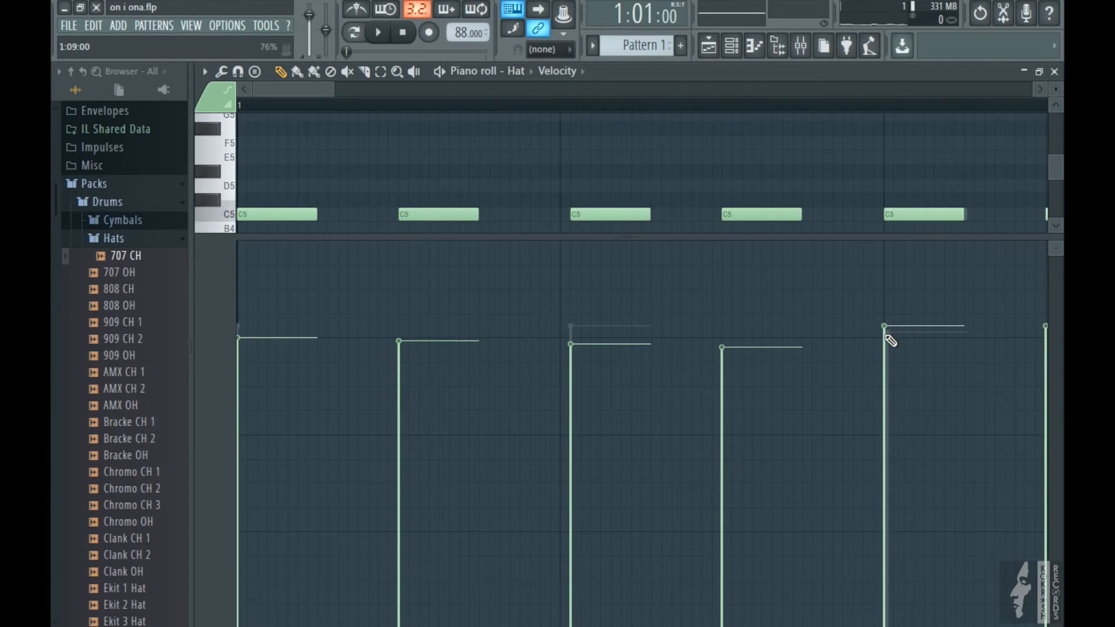
{"action": "left_click_drag", "start_coordinate": [277, 94], "coordinate": [327, 97]}
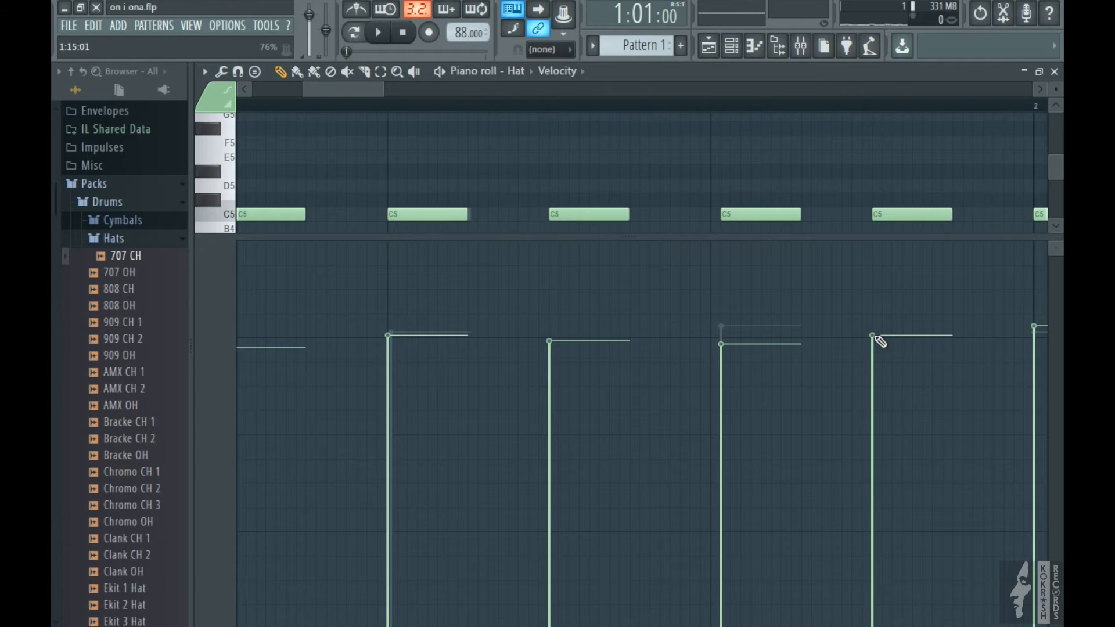
{"action": "mouse_move", "coordinate": [371, 93]}
{"action": "left_mouse_down"}
{"action": "mouse_move", "coordinate": [477, 91]}
{"action": "mouse_move", "coordinate": [310, 91]}
{"action": "left_mouse_up"}
{"action": "left_click", "coordinate": [627, 349]}
{"action": "left_click", "coordinate": [788, 358]}
{"action": "left_click", "coordinate": [650, 353]}
{"action": "left_click", "coordinate": [816, 375]}
Nudge individual Hat notes slightly off the grid, some earlier and some later.
{"action": "left_click_drag", "start_coordinate": [418, 217], "coordinate": [416, 217]}
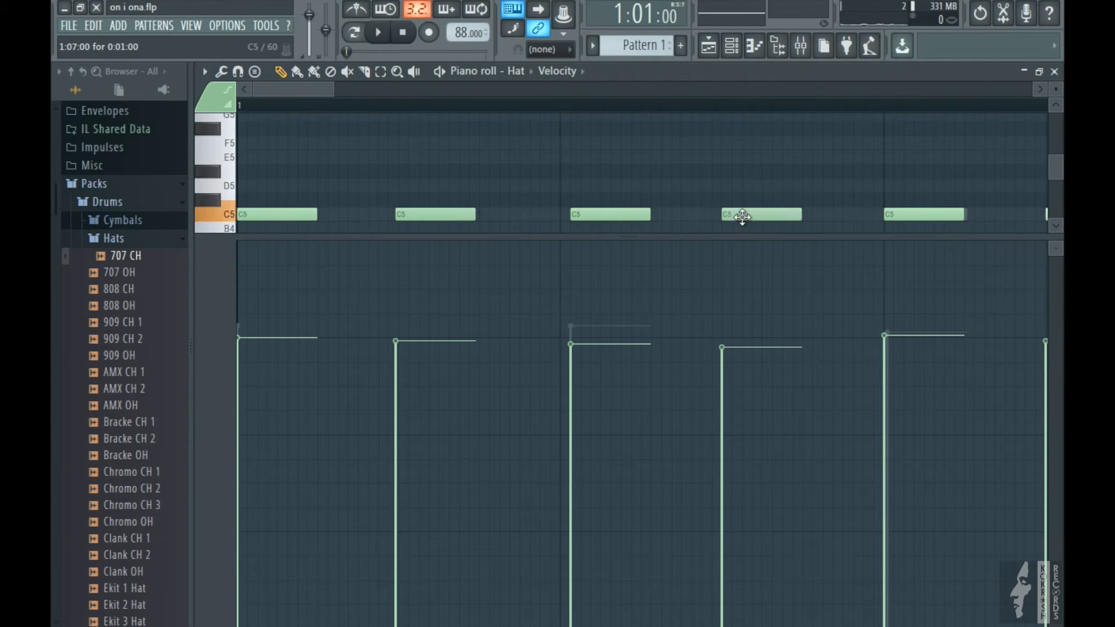
{"action": "left_click_drag", "start_coordinate": [742, 217], "coordinate": [746, 217]}
{"action": "left_click_drag", "start_coordinate": [318, 86], "coordinate": [356, 85]}
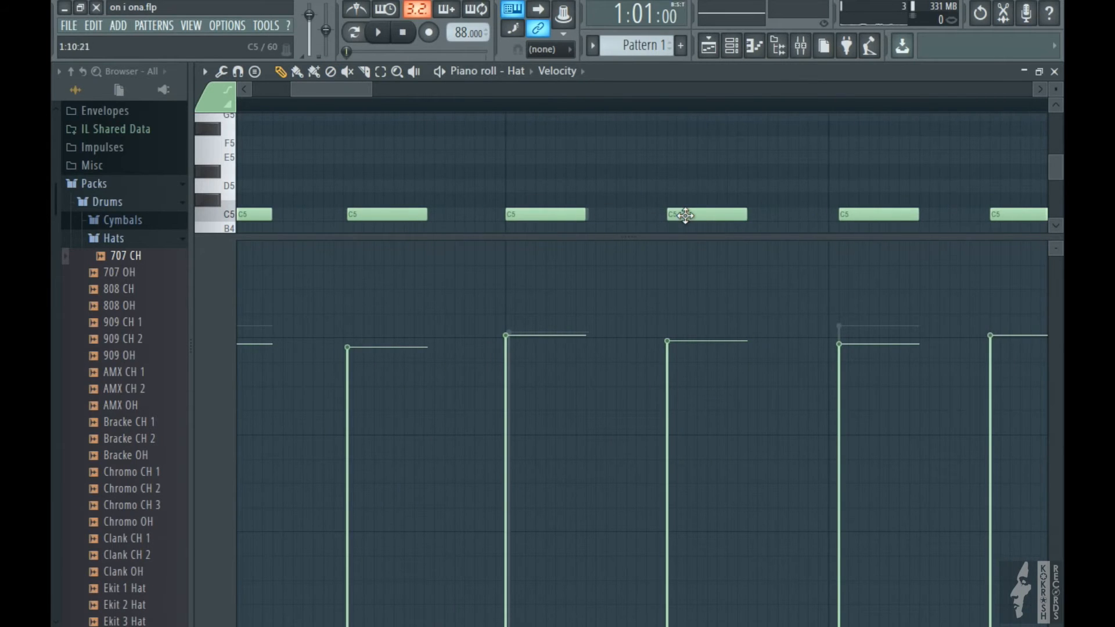
{"action": "left_click_drag", "start_coordinate": [683, 216], "coordinate": [678, 216]}
{"action": "left_click_drag", "start_coordinate": [359, 88], "coordinate": [406, 91]}
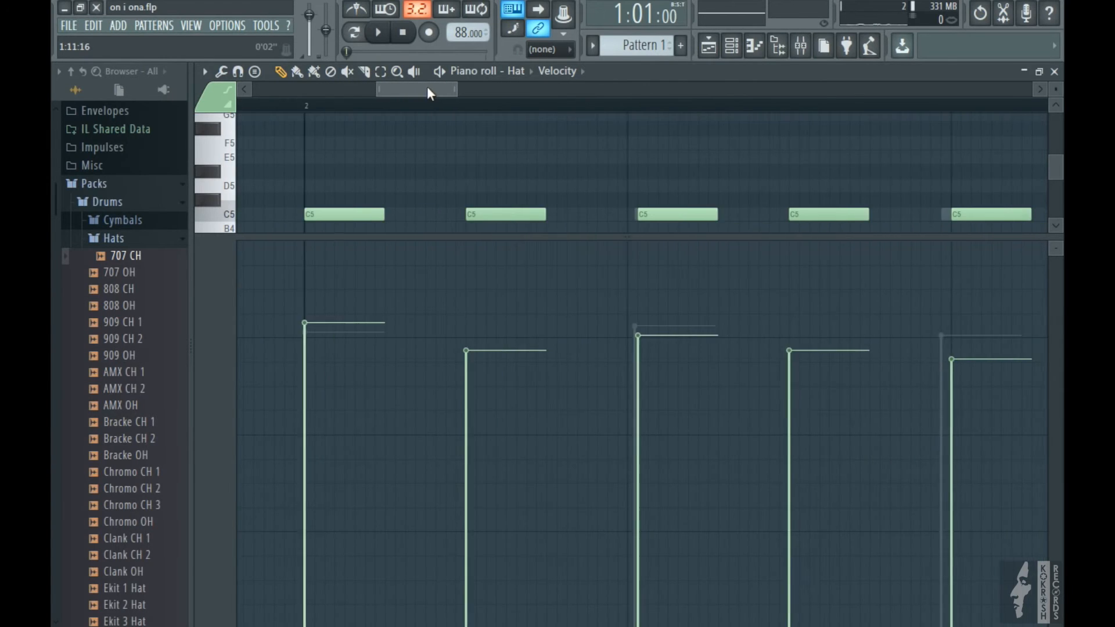
{"action": "scroll", "coordinate": [754, 237], "scroll_direction": "right", "scroll_amount": 3}
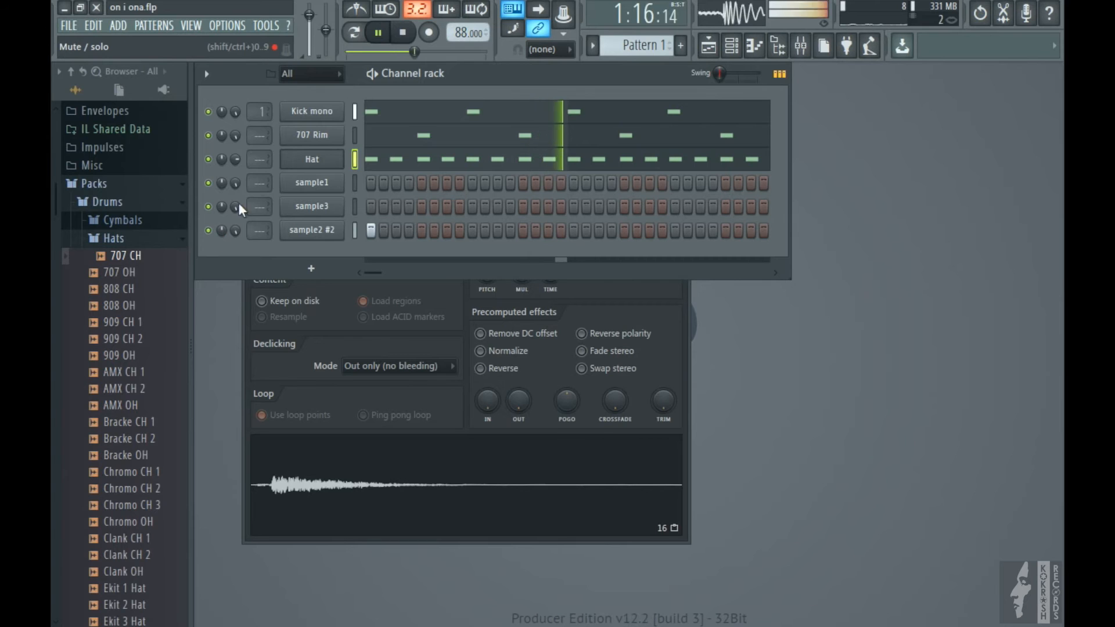
Insert a Sampler channel above sample1, load Hat2 into it with hits on steps 11 and 27, and audition the pattern.
{"action": "left_click", "coordinate": [307, 164]}
{"action": "left_click", "coordinate": [307, 164]}
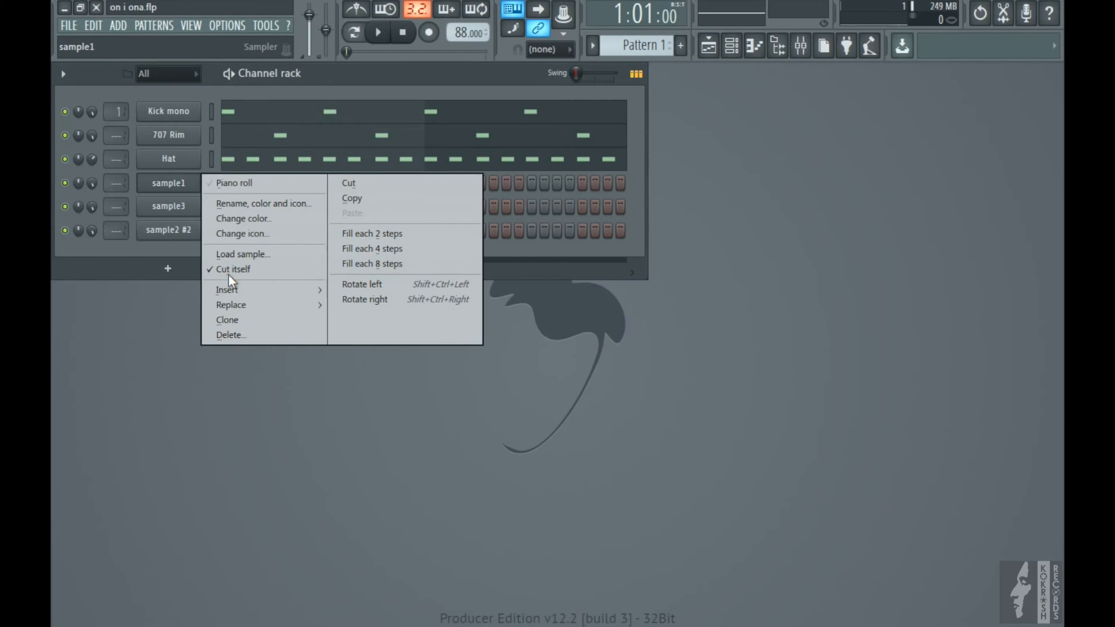
{"action": "mouse_move", "coordinate": [273, 294]}
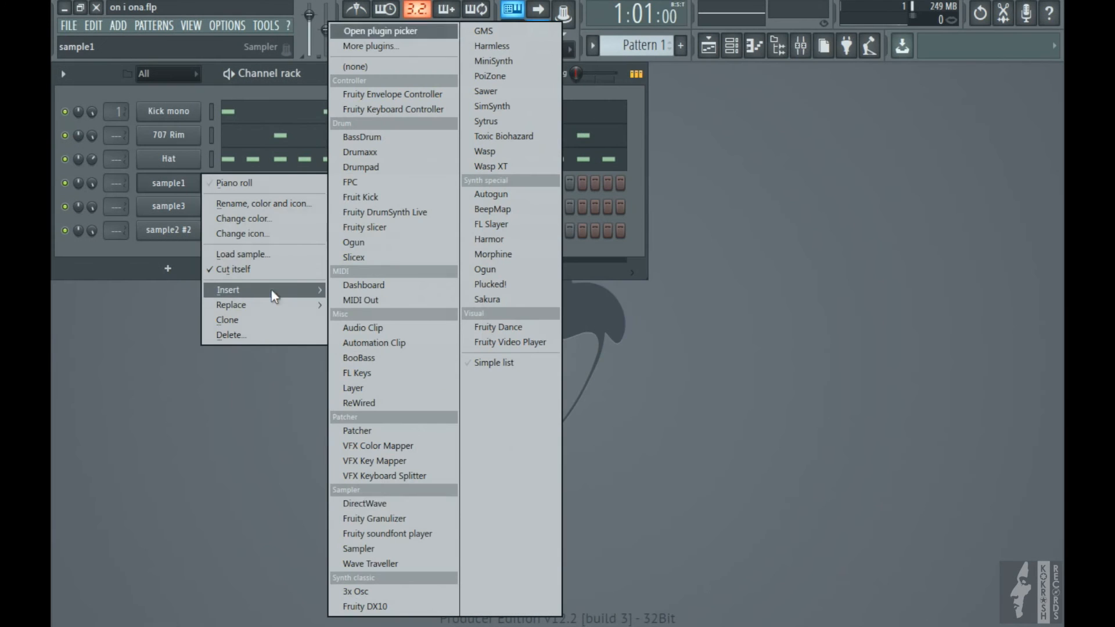
{"action": "left_click", "coordinate": [368, 549]}
{"action": "left_click", "coordinate": [369, 357]}
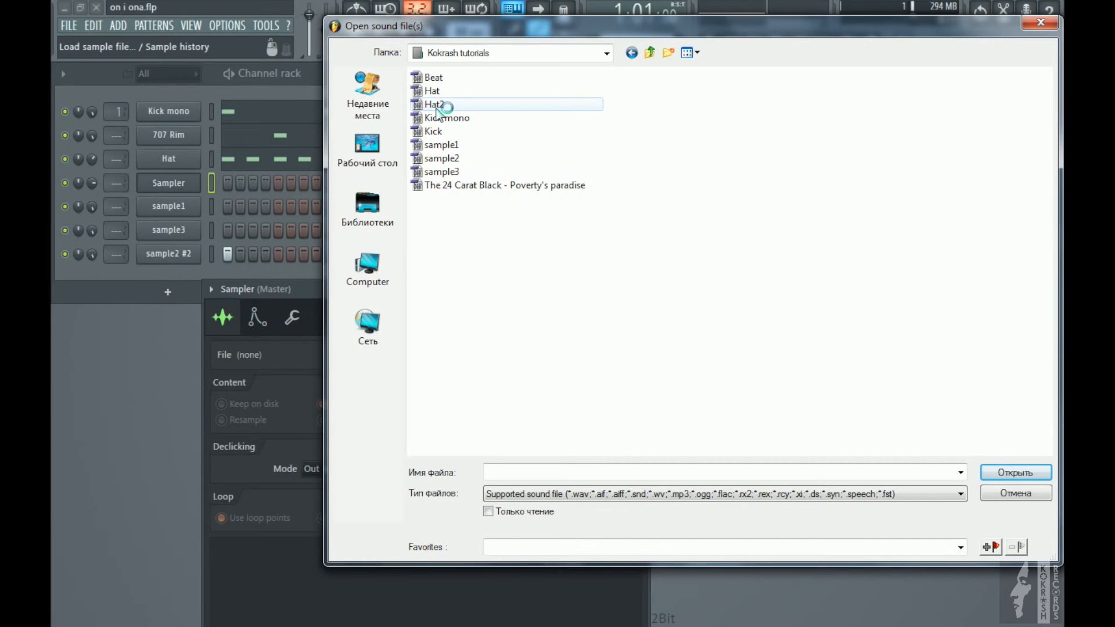
{"action": "double_click", "coordinate": [439, 107]}
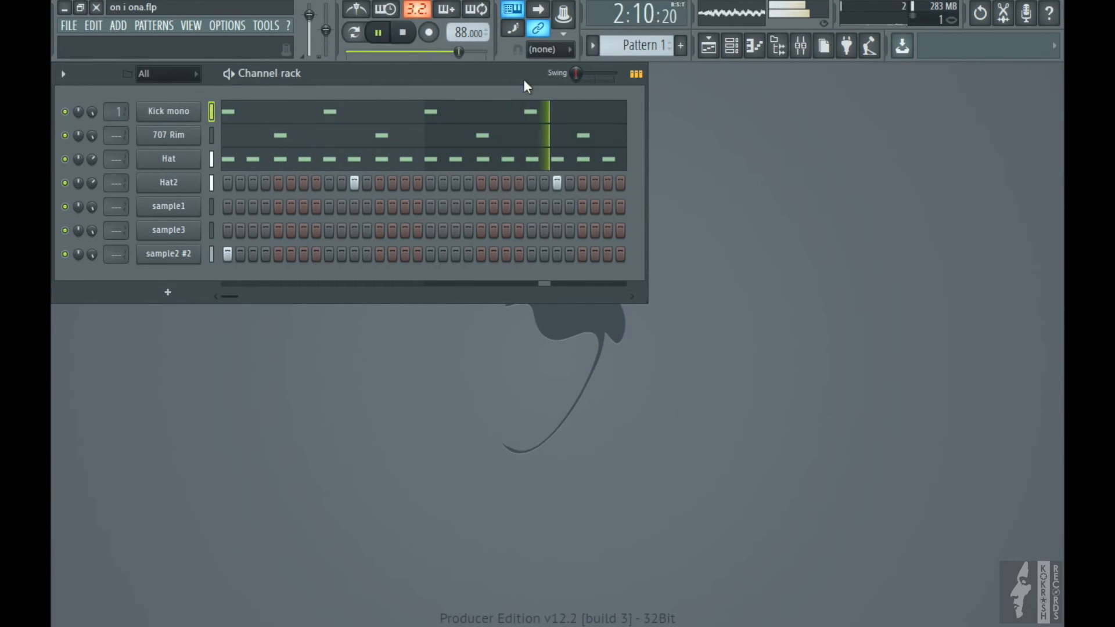
{"action": "left_click", "coordinate": [404, 34]}
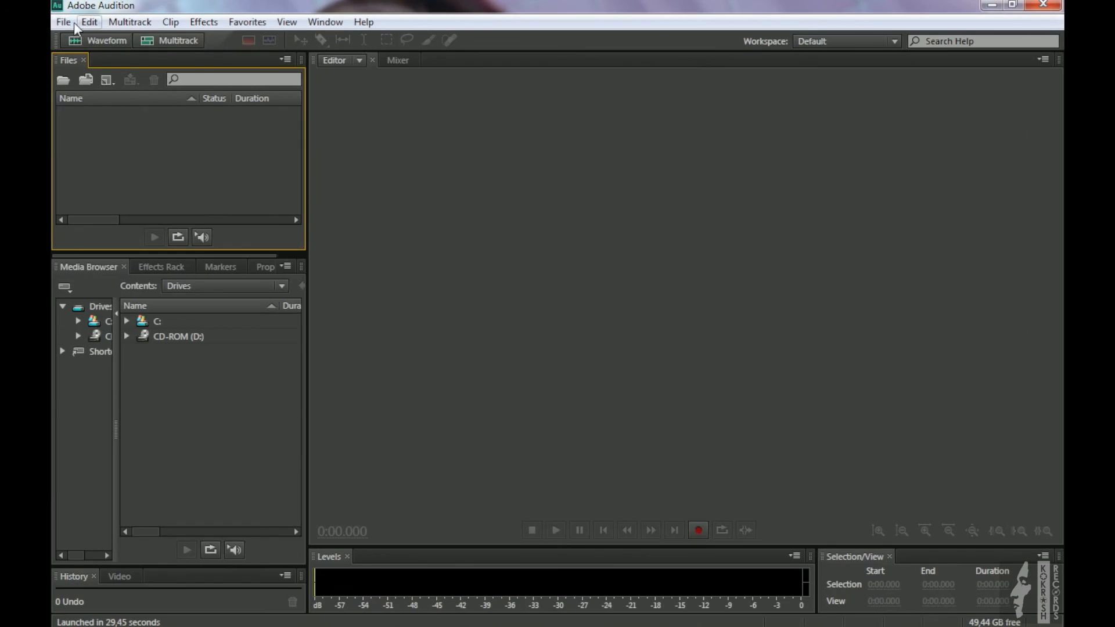
Switch to Adobe Audition, open the Beat file from the Kokrash tutorials folder and play it from the start.
{"action": "left_click", "coordinate": [67, 22]}
{"action": "left_click", "coordinate": [86, 58]}
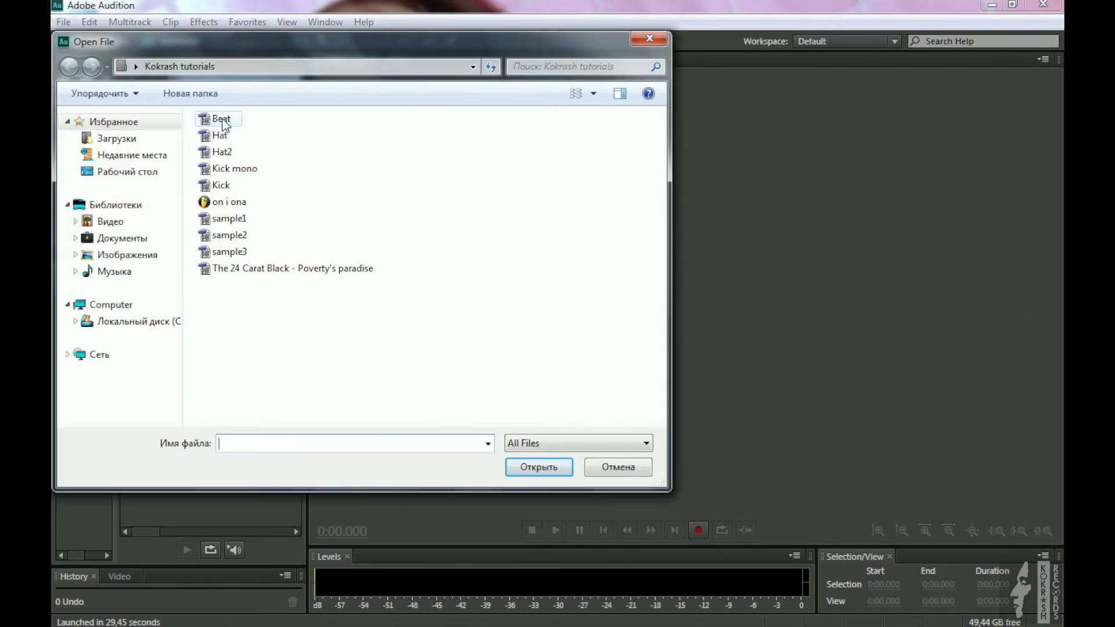
{"action": "double_click", "coordinate": [219, 112]}
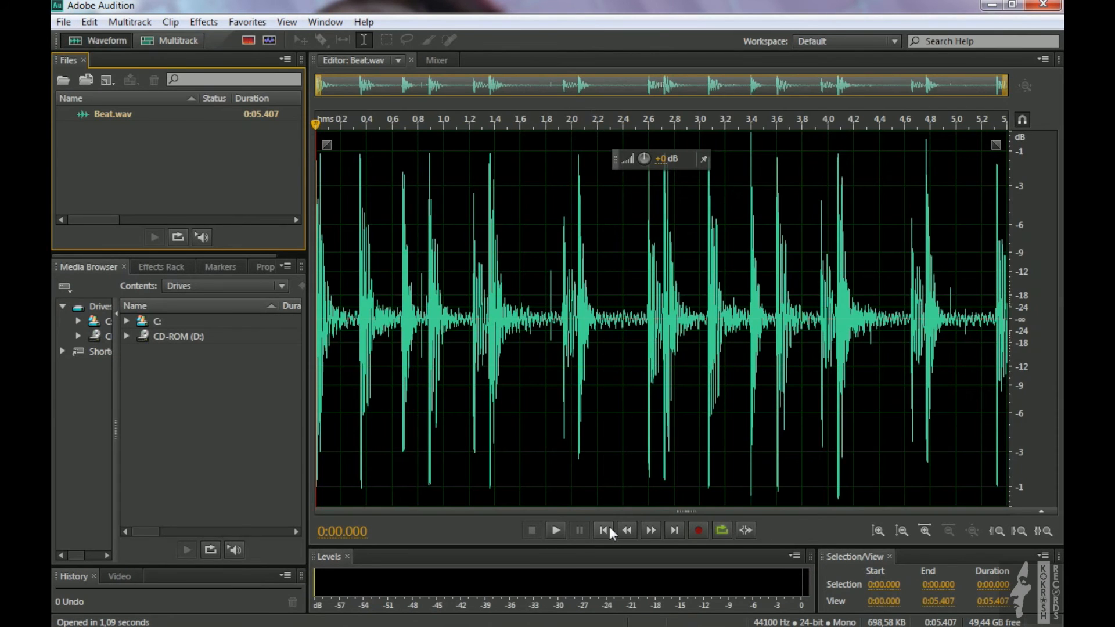
{"action": "left_click", "coordinate": [608, 528]}
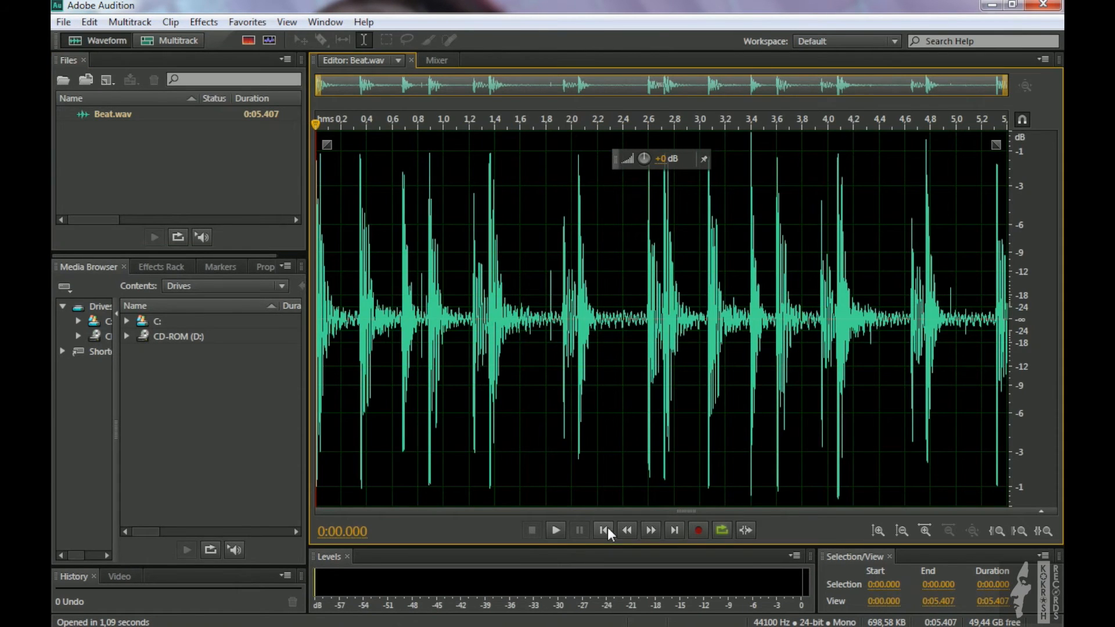
{"action": "left_click", "coordinate": [556, 529]}
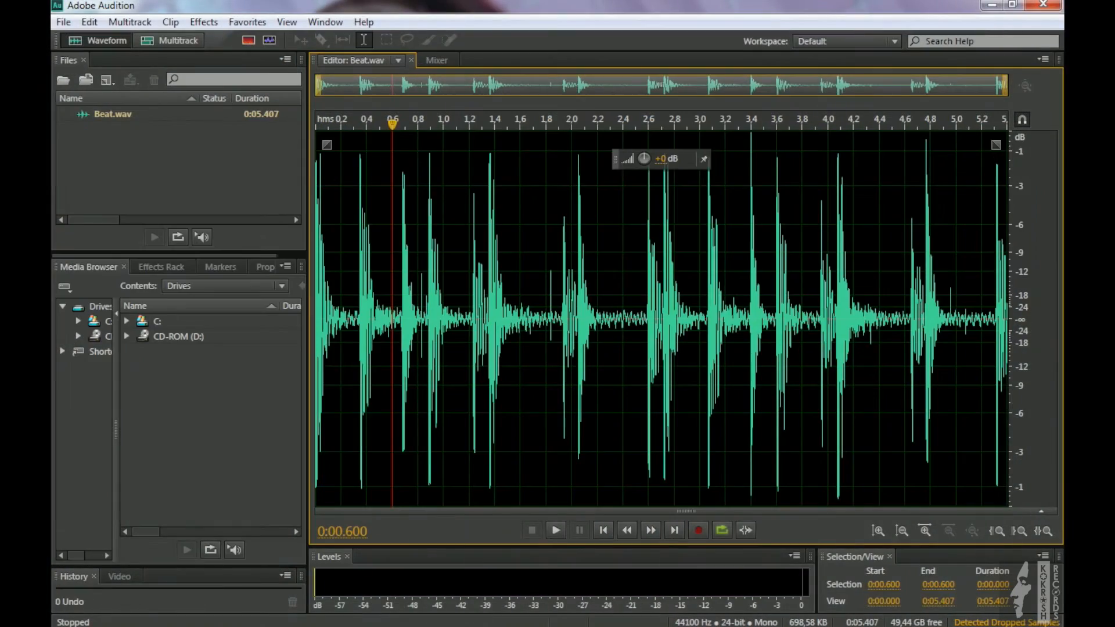
Copy the section of Beat.wav from about 0.6 s to 1.4 s into a new file.
{"action": "left_click_drag", "start_coordinate": [392, 319], "coordinate": [494, 320]}
{"action": "right_click", "coordinate": [459, 321]}
{"action": "left_click", "coordinate": [511, 450]}
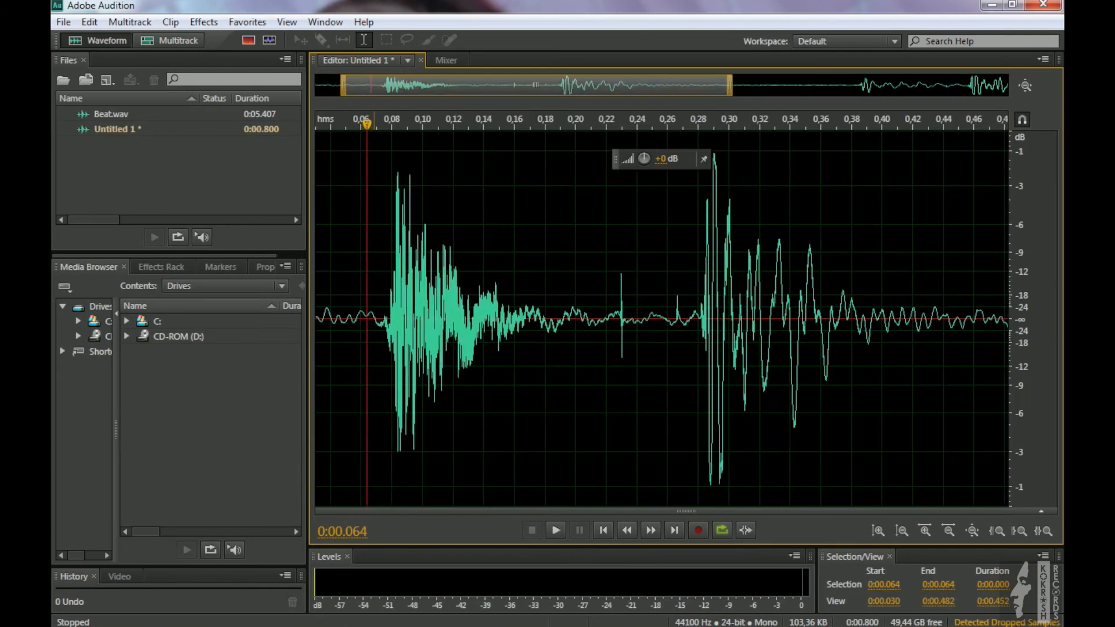
Delete the new clip's beginning up to the zero crossing at about 0.068 s, just before the first hit.
{"action": "left_click", "coordinate": [403, 325]}
{"action": "scroll", "coordinate": [410, 330], "scroll_direction": "up", "scroll_amount": 10}
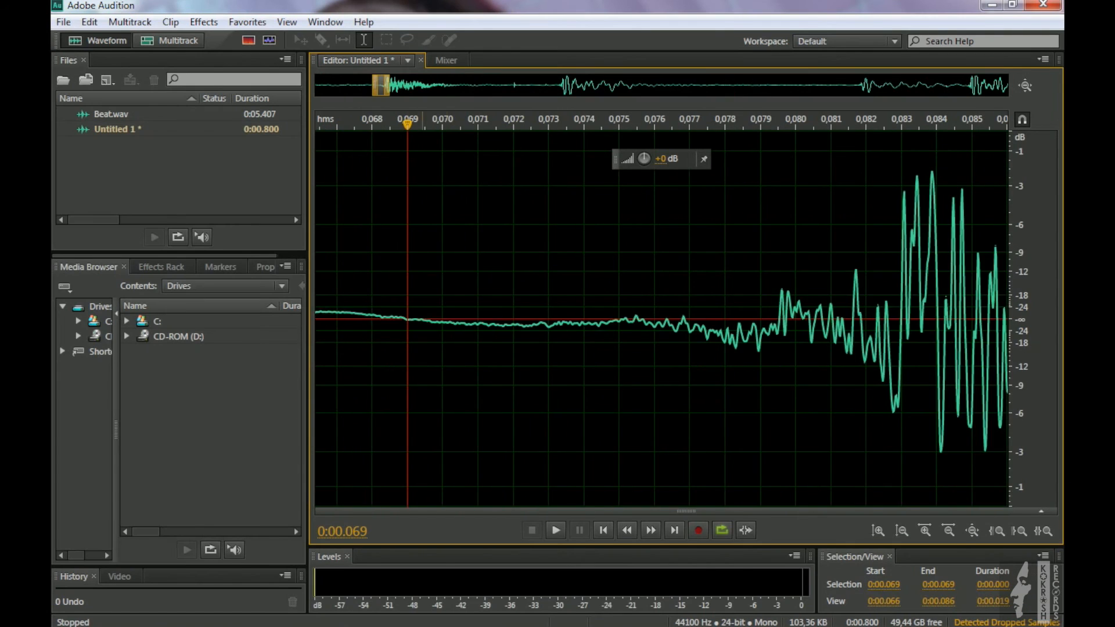
{"action": "scroll", "coordinate": [660, 319], "scroll_direction": "down", "scroll_amount": 10}
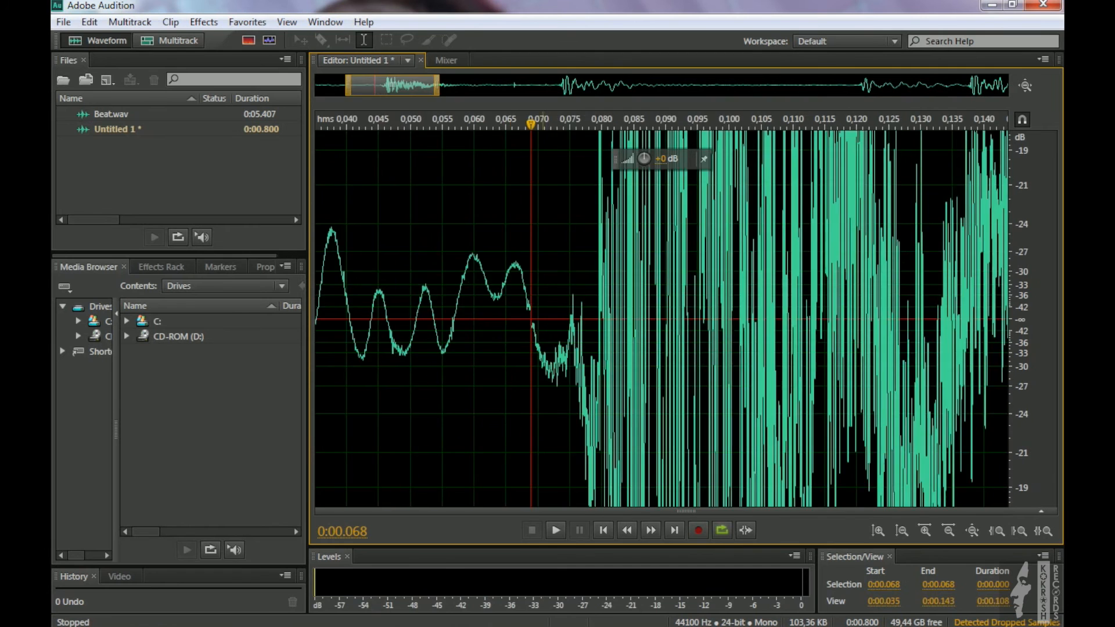
{"action": "key", "text": "shift+Home"}
{"action": "key", "text": "Delete"}
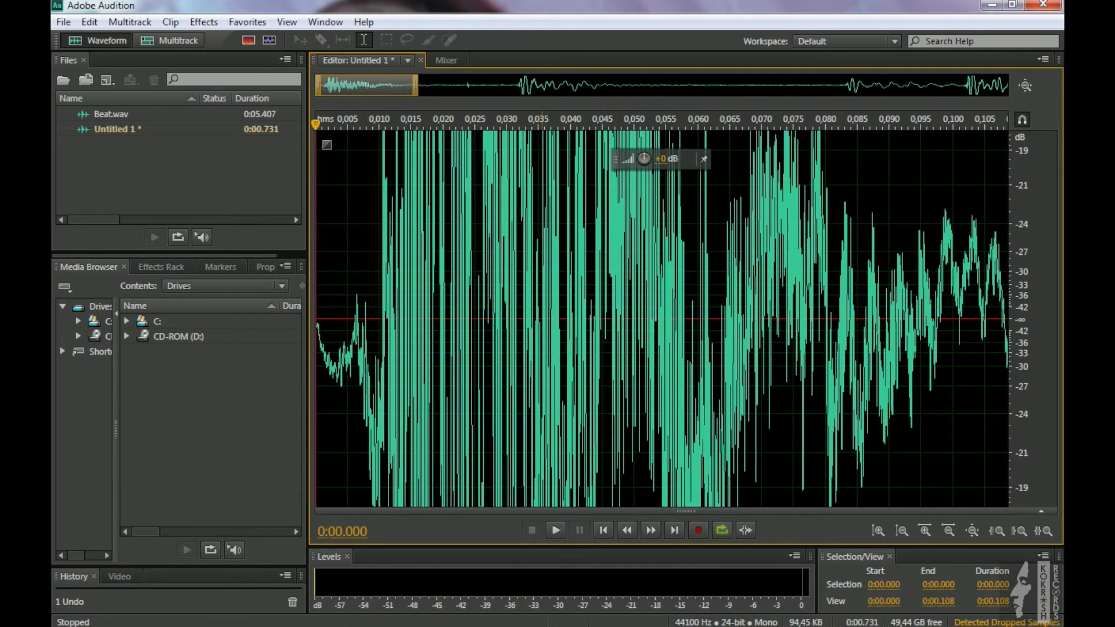
Delete the clip's end from the zero crossing at about 0.676 s onward.
{"action": "key", "text": "backslash"}
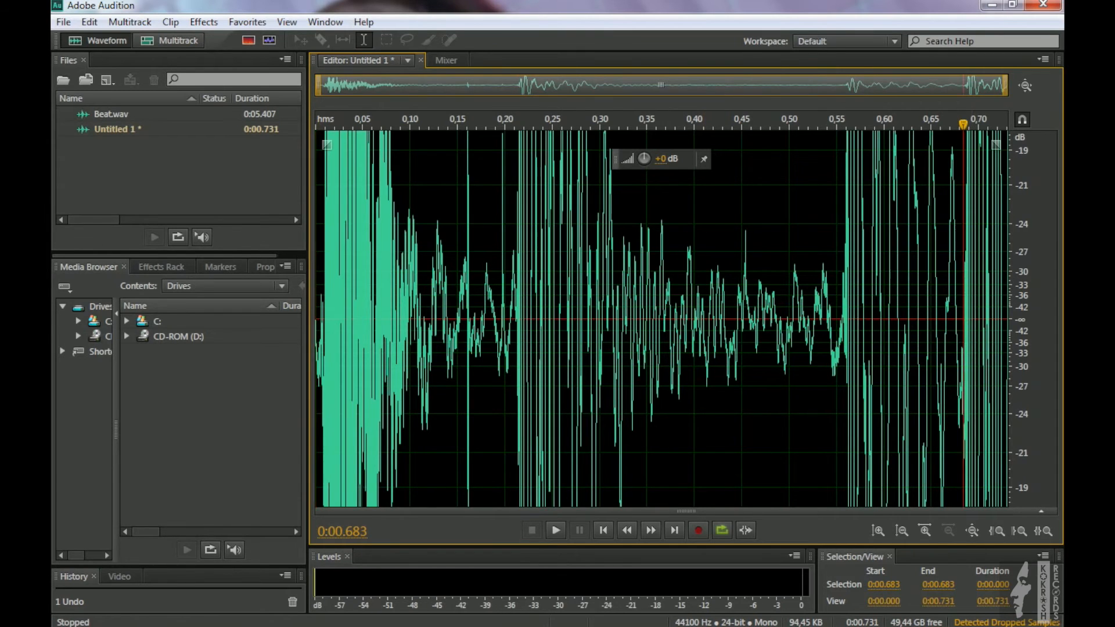
{"action": "left_click", "coordinate": [955, 320]}
{"action": "scroll", "coordinate": [955, 319], "scroll_direction": "up", "scroll_amount": 15}
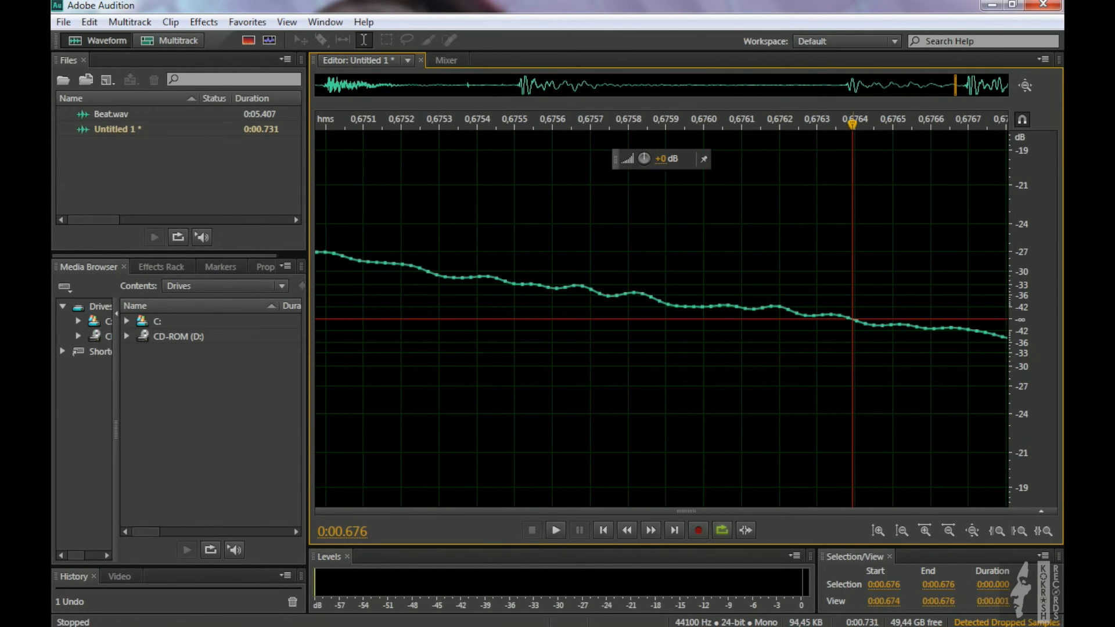
{"action": "key", "text": "shift+End"}
{"action": "scroll", "coordinate": [662, 319], "scroll_direction": "down", "scroll_amount": 6}
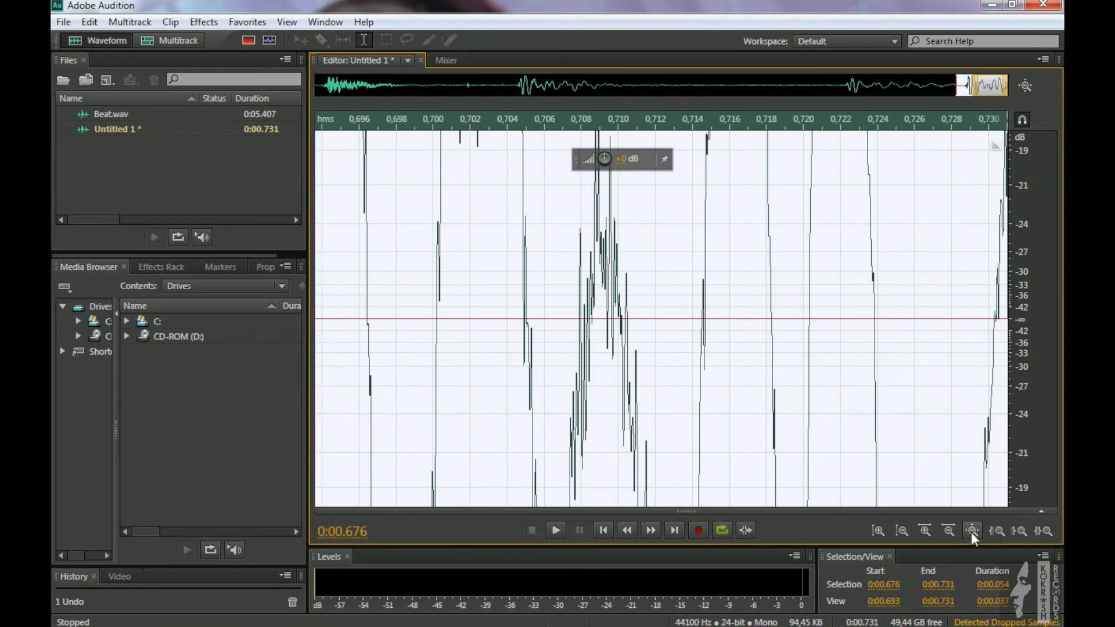
{"action": "left_click", "coordinate": [971, 530]}
{"action": "key", "text": "Delete"}
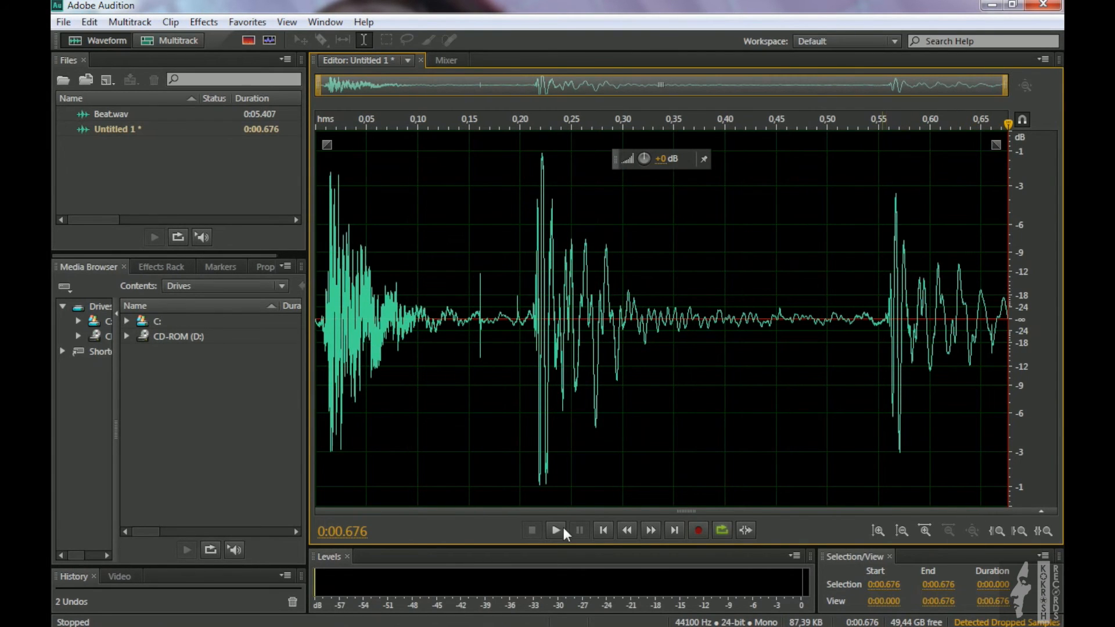
Play the trimmed clip from the start and save it as beat1.
{"action": "left_click", "coordinate": [602, 530]}
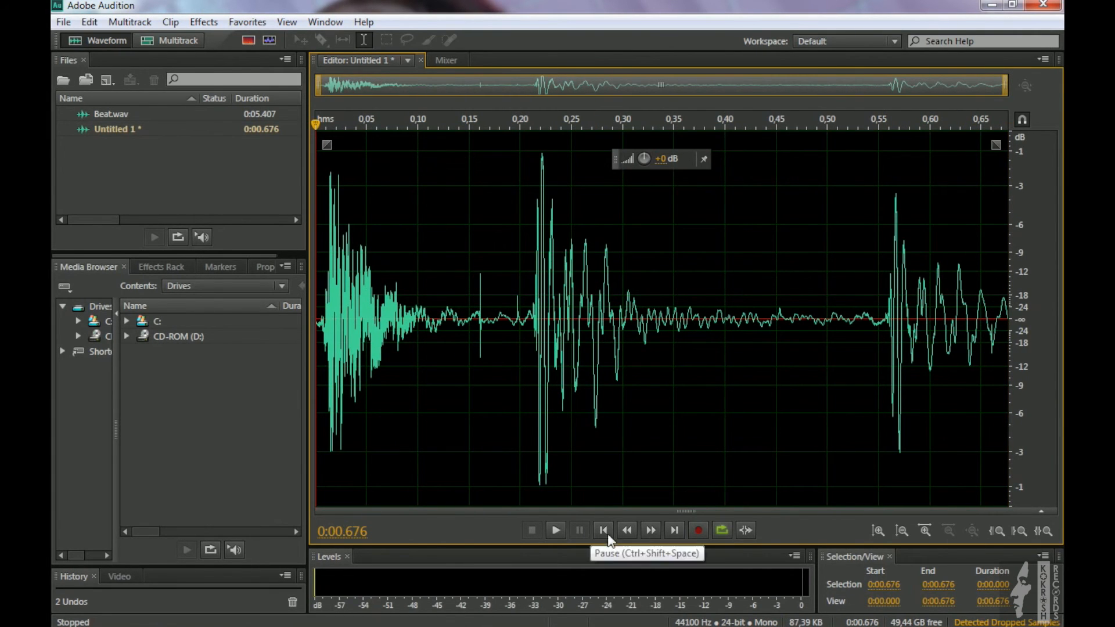
{"action": "left_click", "coordinate": [556, 530]}
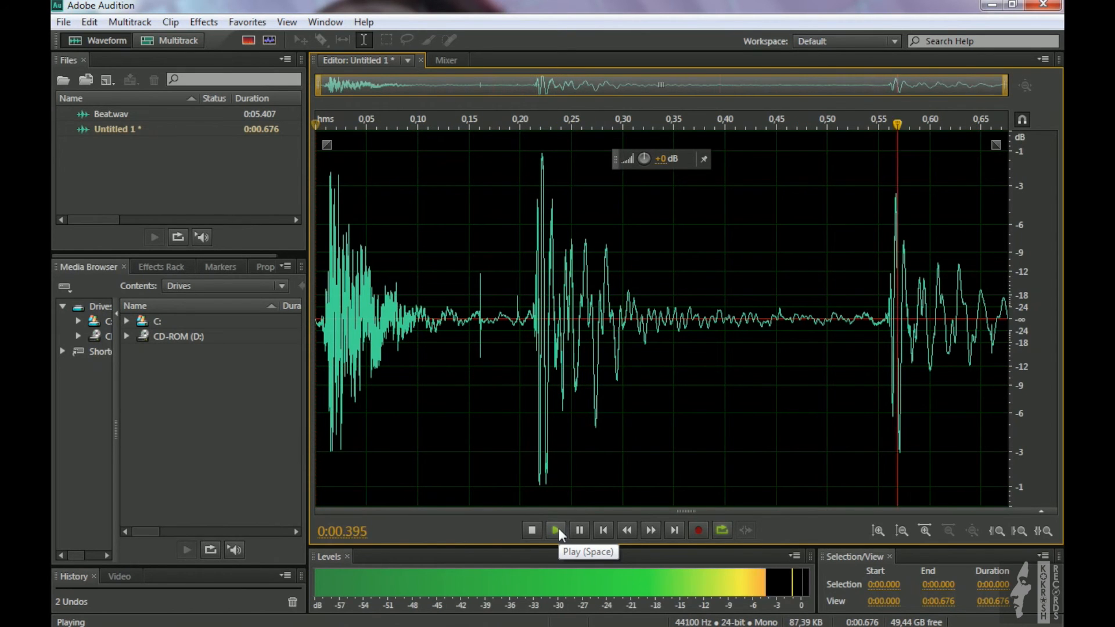
{"action": "key", "text": "space"}
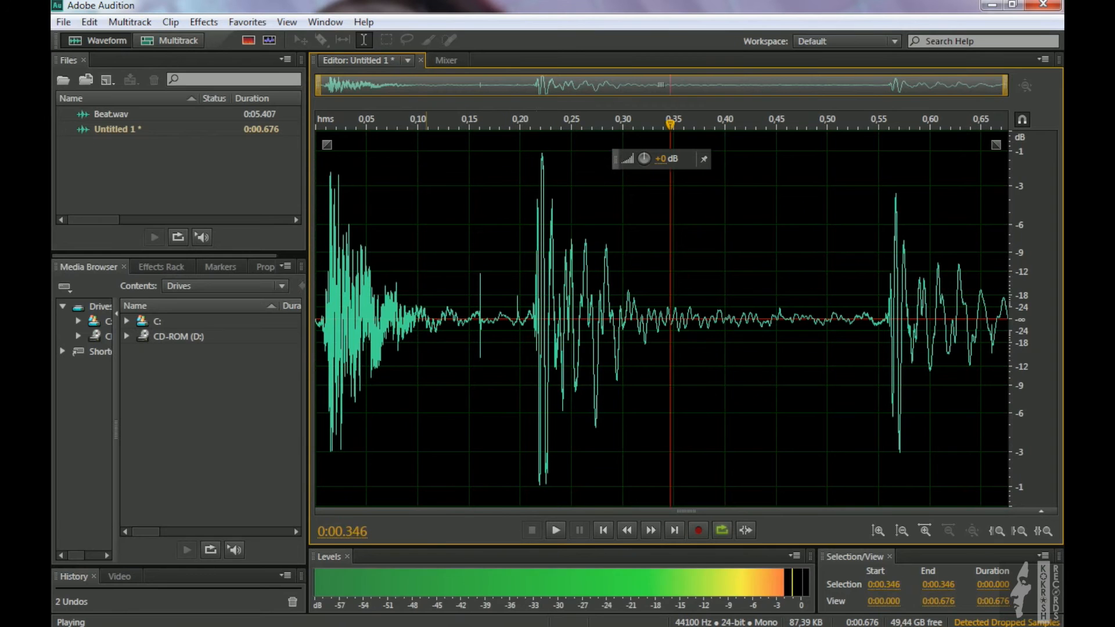
{"action": "left_click", "coordinate": [63, 22]}
{"action": "left_click", "coordinate": [87, 303]}
{"action": "type", "text": "beat1"}
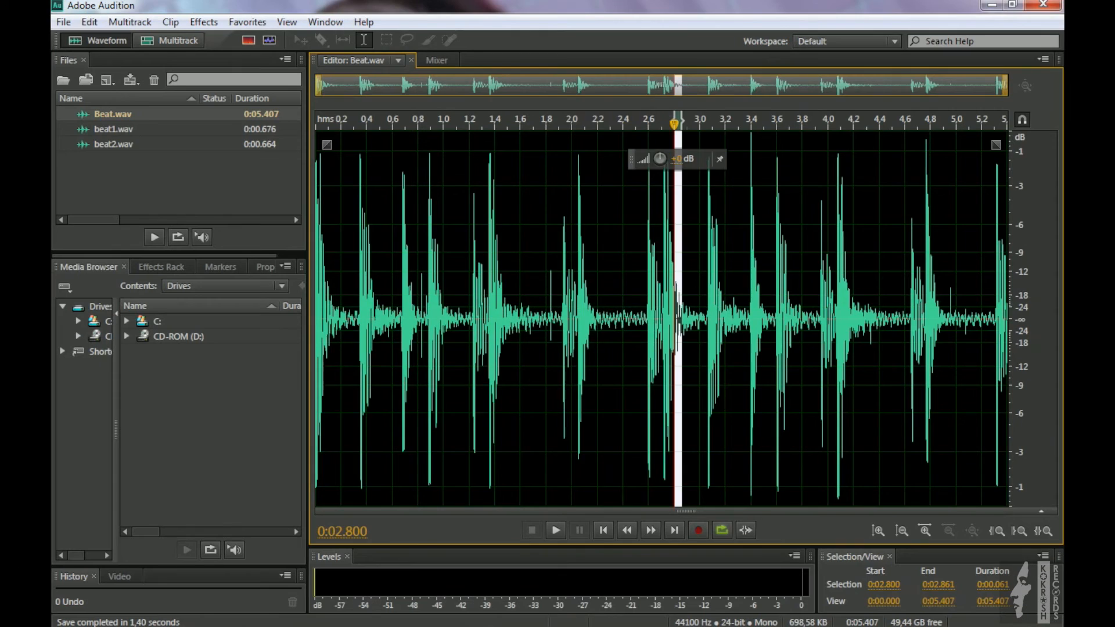
Copy the section of Beat.wav from about 2.0 s to 2.85 s into a new file and trim it to 0.658 s.
{"action": "left_click_drag", "start_coordinate": [681, 313], "coordinate": [571, 314]}
{"action": "right_click", "coordinate": [613, 311]}
{"action": "left_click", "coordinate": [666, 449]}
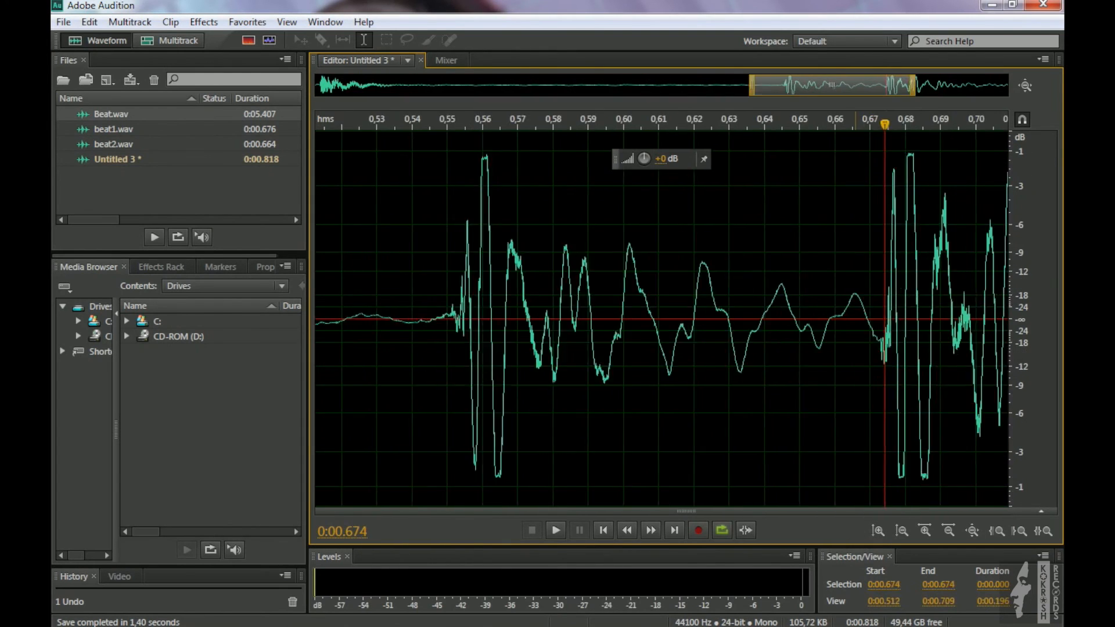
{"action": "left_click", "coordinate": [972, 530]}
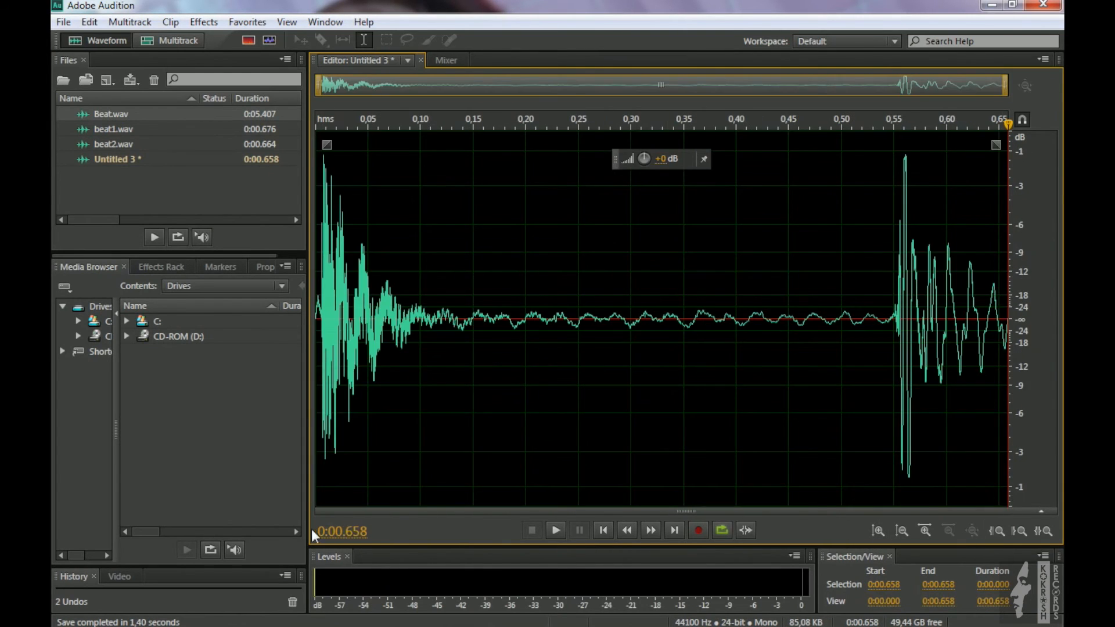
Audition the trimmed clip in Adobe Audition and save it as beat3.wav in the Kokrash tutorials folder.
{"action": "left_click", "coordinate": [555, 530]}
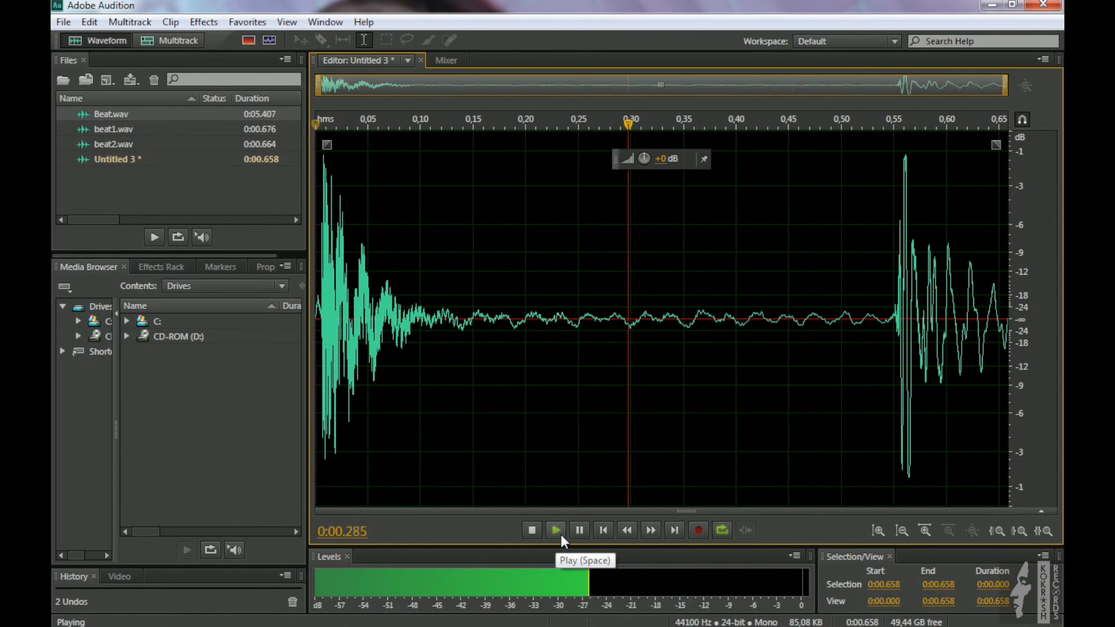
{"action": "left_click", "coordinate": [529, 531]}
{"action": "left_click", "coordinate": [62, 24]}
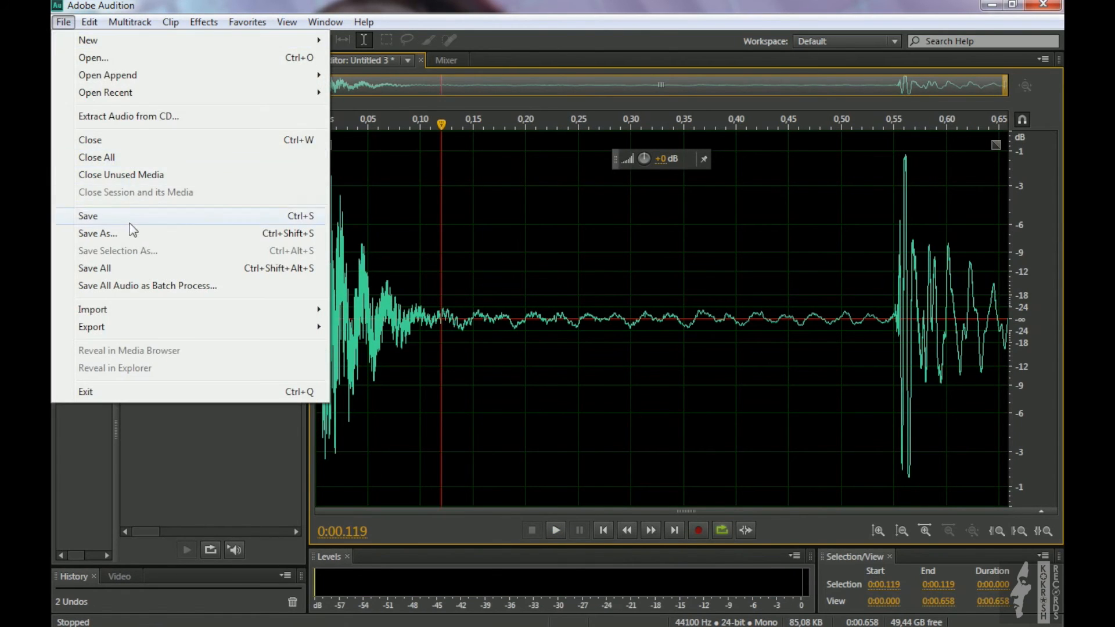
{"action": "left_click", "coordinate": [134, 229]}
{"action": "type", "text": "beat3.wav"}
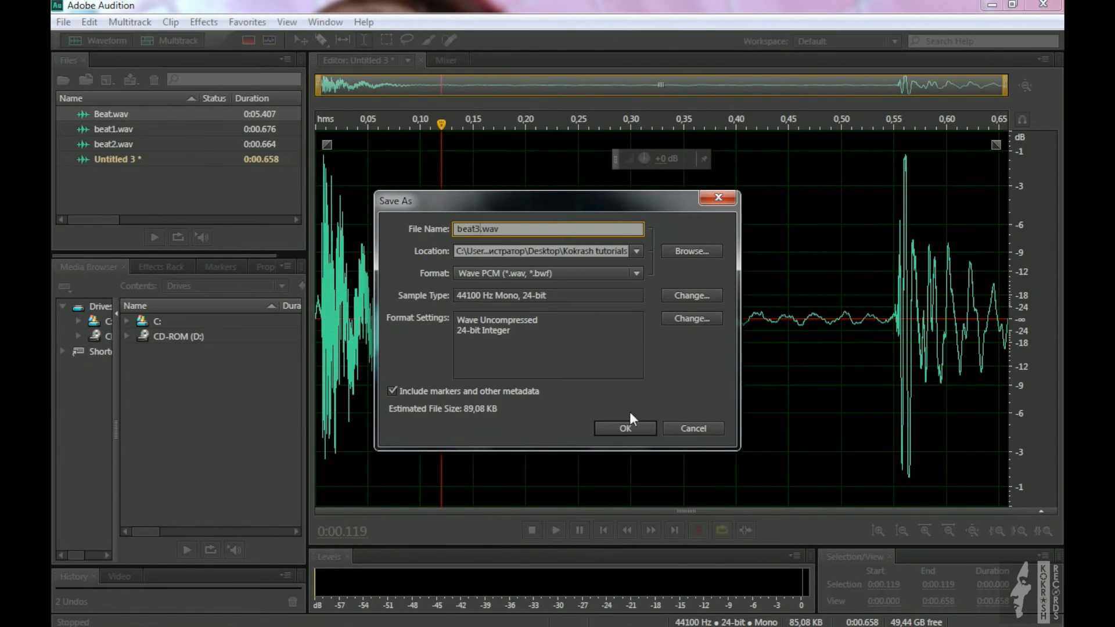
{"action": "left_click", "coordinate": [625, 428]}
In FL Studio, insert a Sampler channel with beat2.wav above sample1 and audition its hits on steps 5, 13, 21 and 29.
{"action": "right_click", "coordinate": [235, 195]}
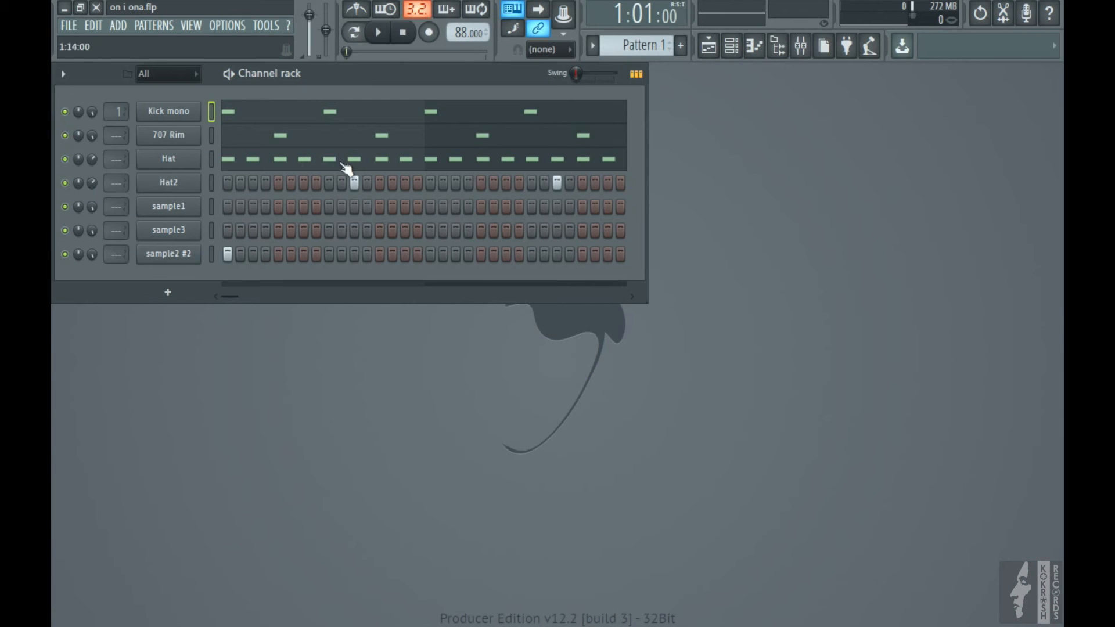
{"action": "right_click", "coordinate": [169, 206]}
{"action": "mouse_move", "coordinate": [257, 312]}
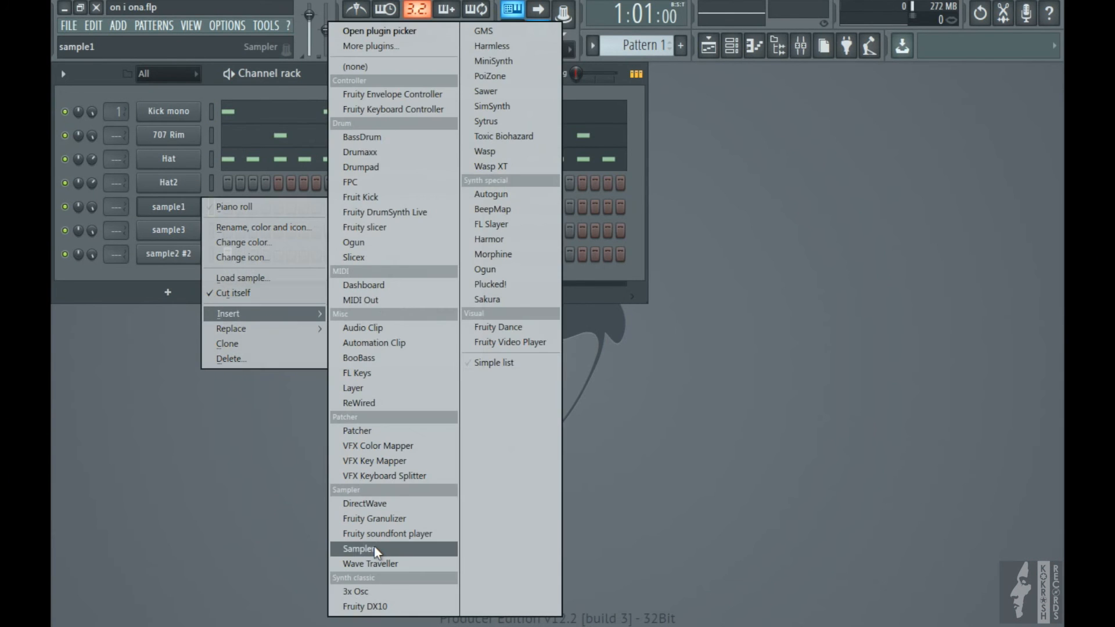
{"action": "left_click", "coordinate": [373, 546]}
{"action": "left_click", "coordinate": [230, 213]}
{"action": "double_click", "coordinate": [438, 105]}
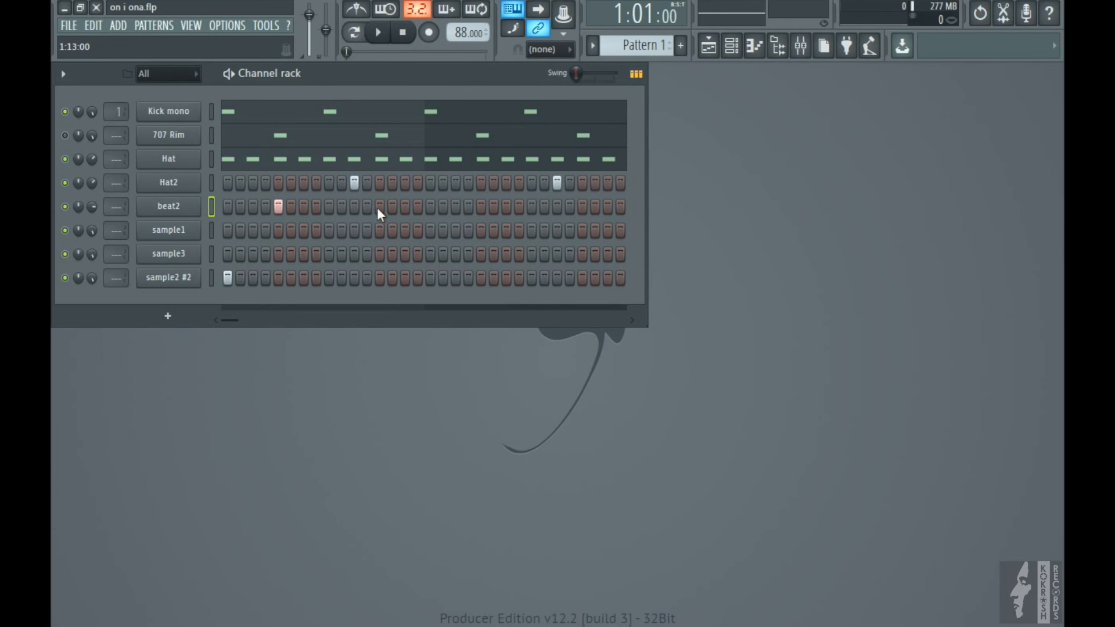
{"action": "left_click", "coordinate": [381, 33]}
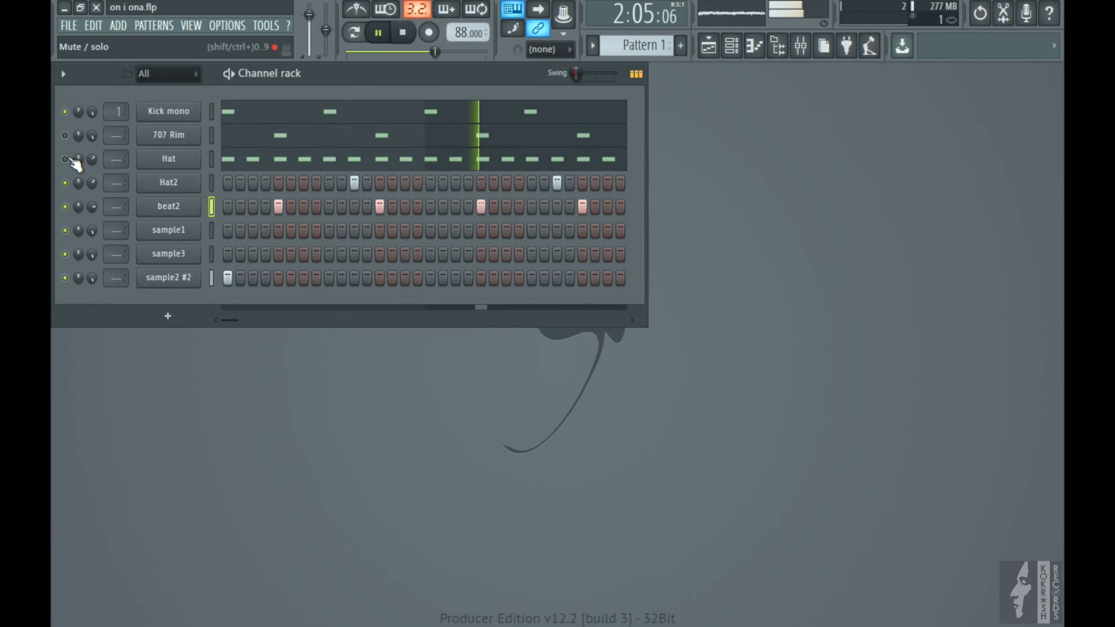
{"action": "left_click", "coordinate": [407, 34]}
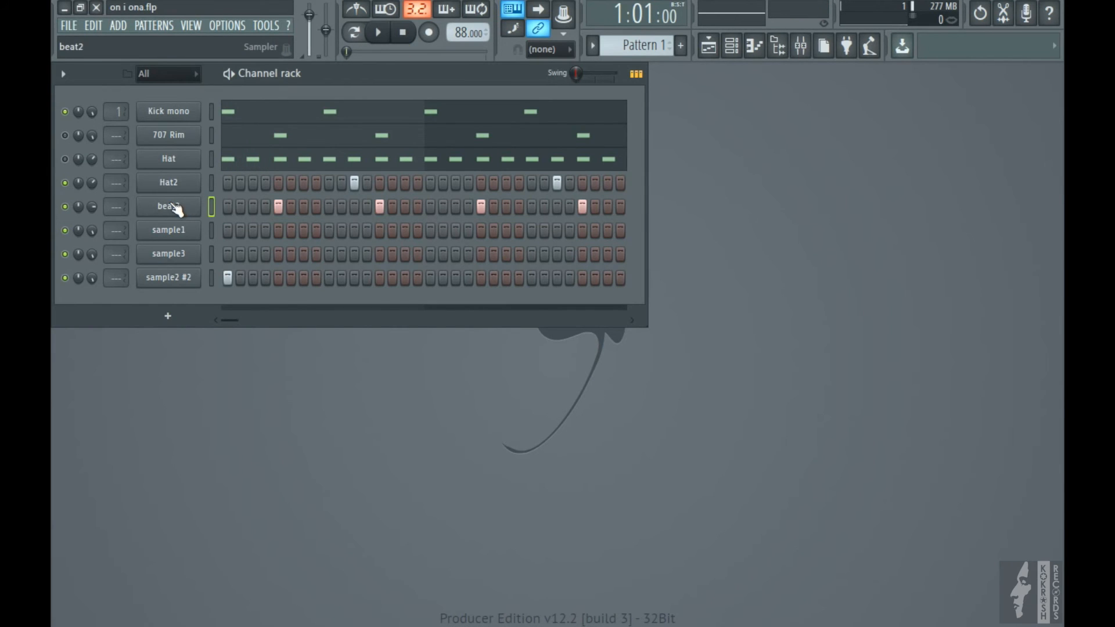
Time-stretch the beat2 sample to 1 beat and set its stretching mode to Auto.
{"action": "left_click", "coordinate": [174, 208]}
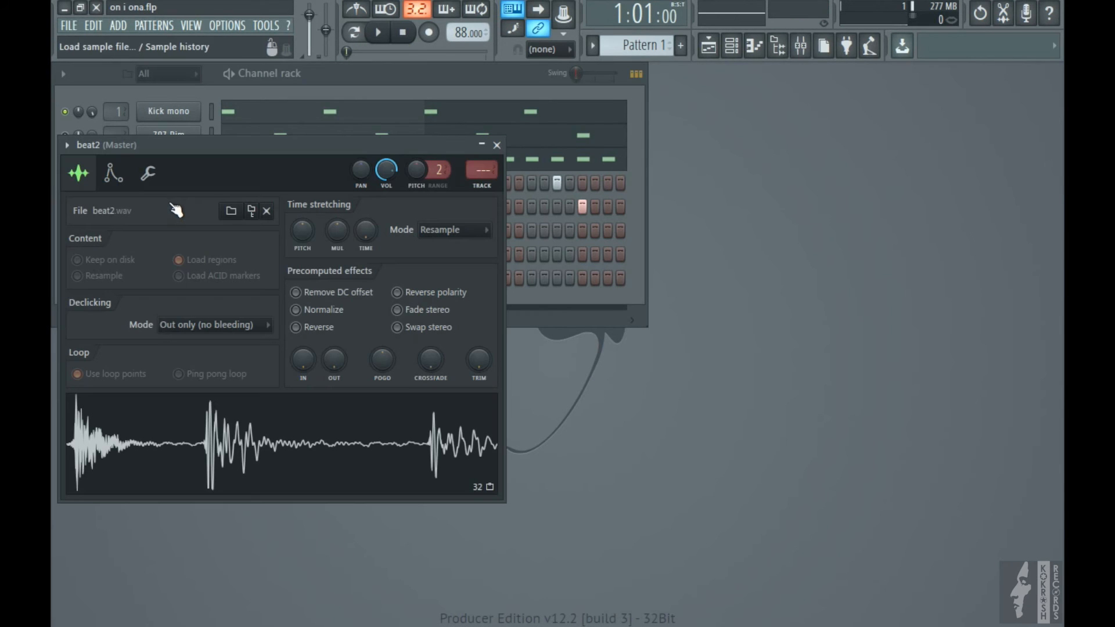
{"action": "right_click", "coordinate": [367, 229]}
{"action": "left_click", "coordinate": [385, 277]}
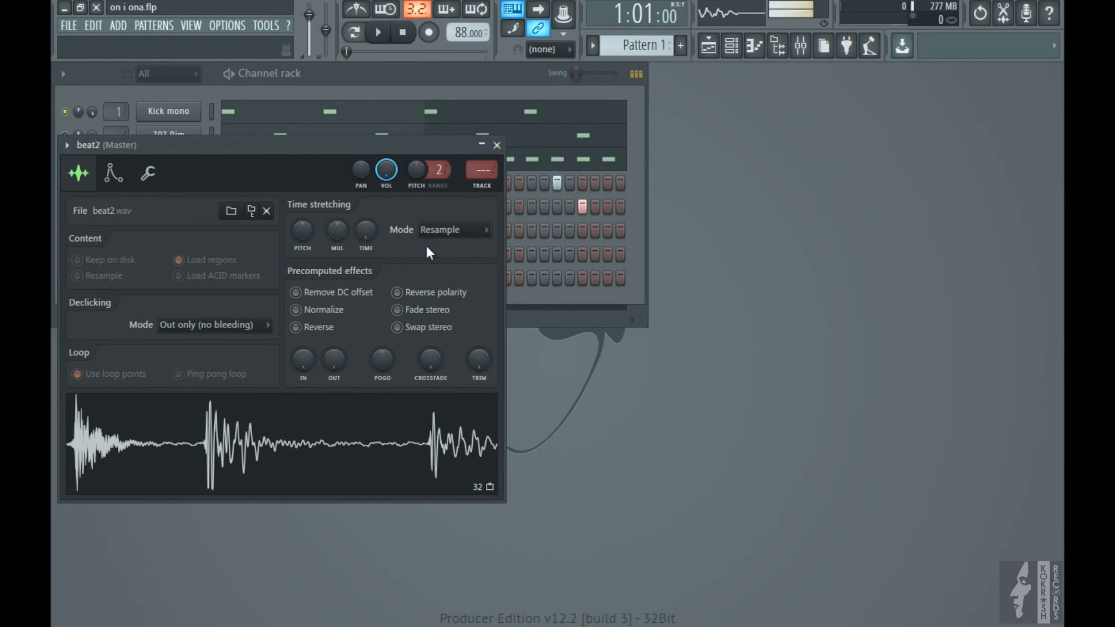
{"action": "left_click", "coordinate": [440, 233]}
{"action": "left_click", "coordinate": [434, 364]}
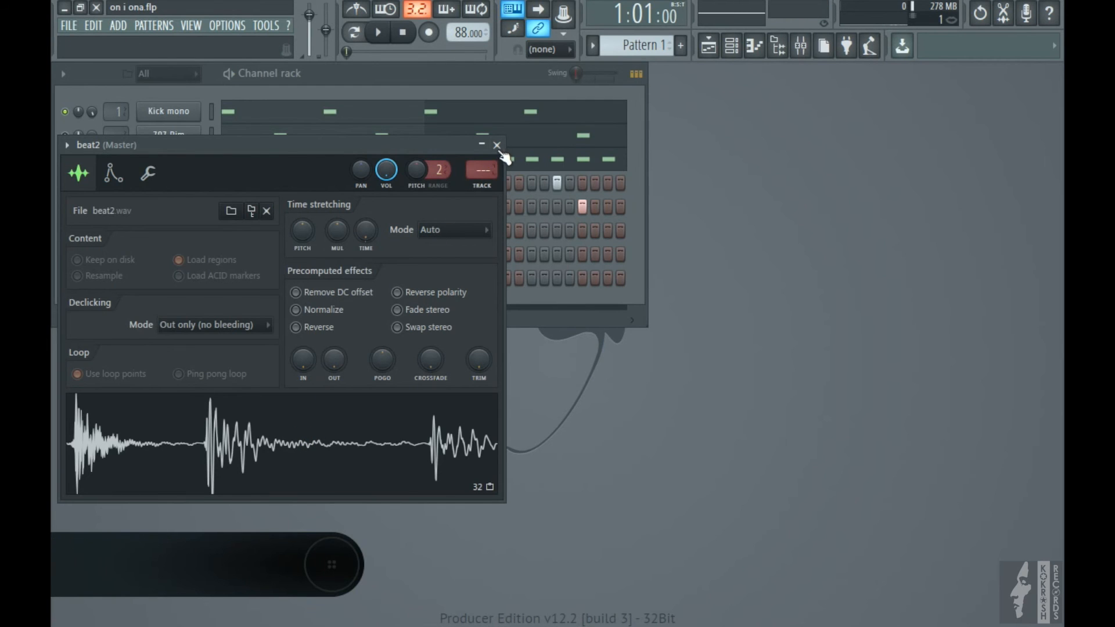
Clone the beat2 channel and load beat3.wav into the clone.
{"action": "right_click", "coordinate": [174, 207]}
{"action": "left_click", "coordinate": [244, 341]}
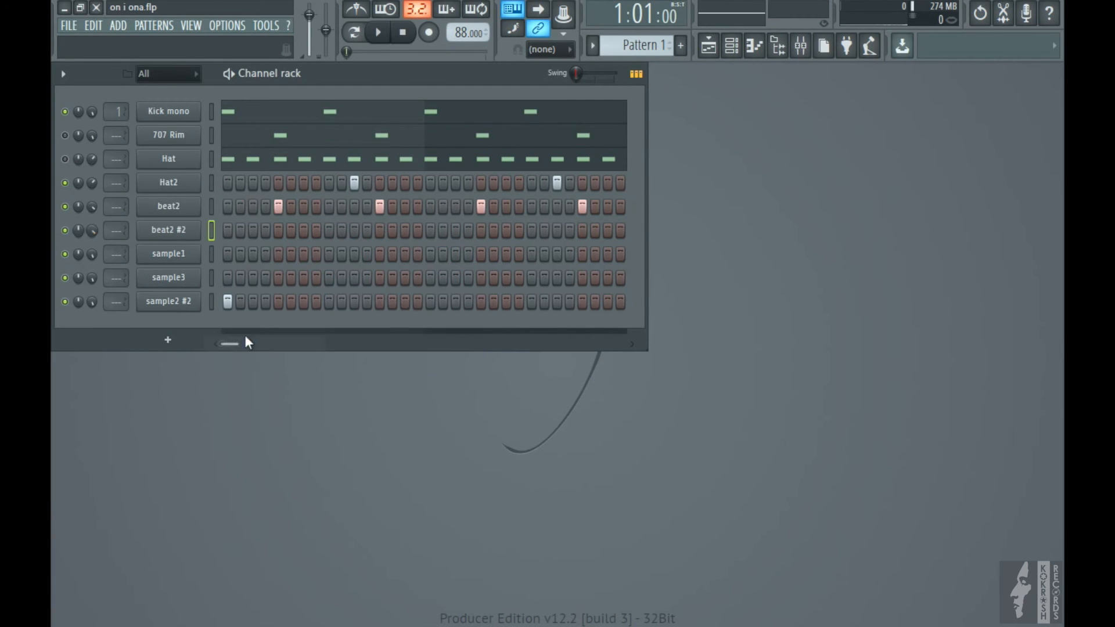
{"action": "left_click", "coordinate": [183, 231]}
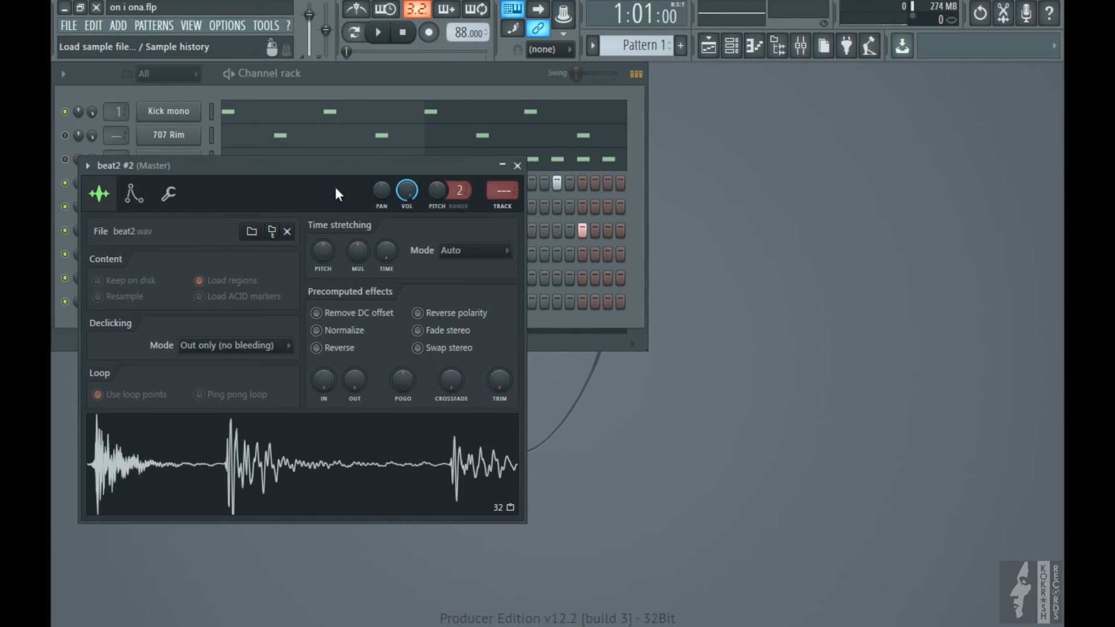
{"action": "left_click", "coordinate": [251, 232]}
{"action": "key", "text": "Down"}
{"action": "key", "text": "Return"}
Time-stretch the beat3 sample to 1 beat and audition the pattern with its hit on step 29.
{"action": "right_click", "coordinate": [388, 253]}
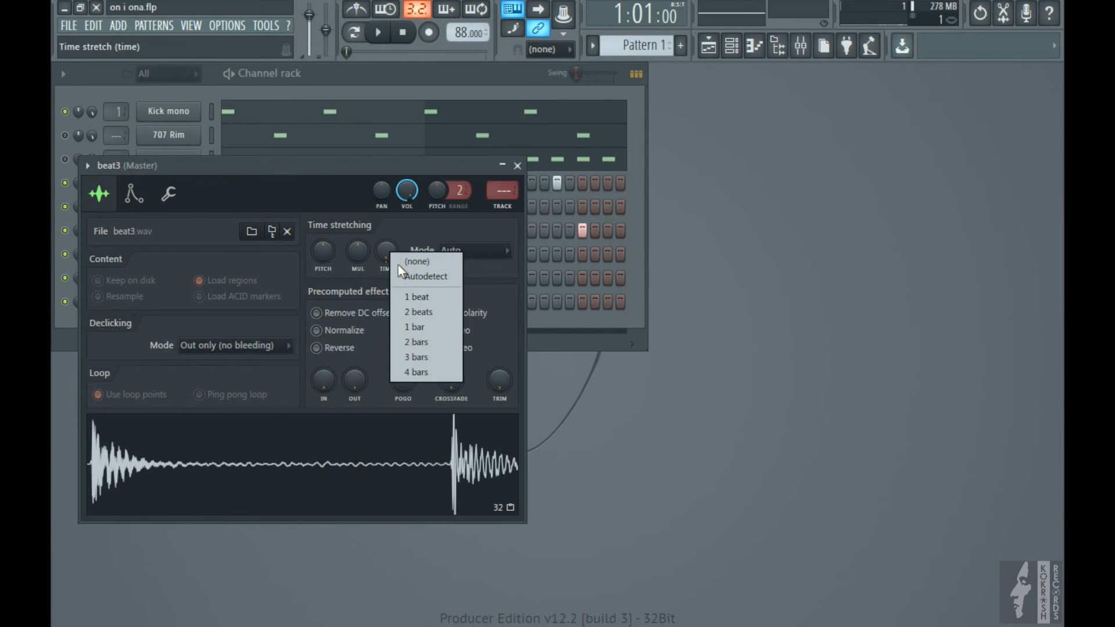
{"action": "left_click", "coordinate": [415, 298]}
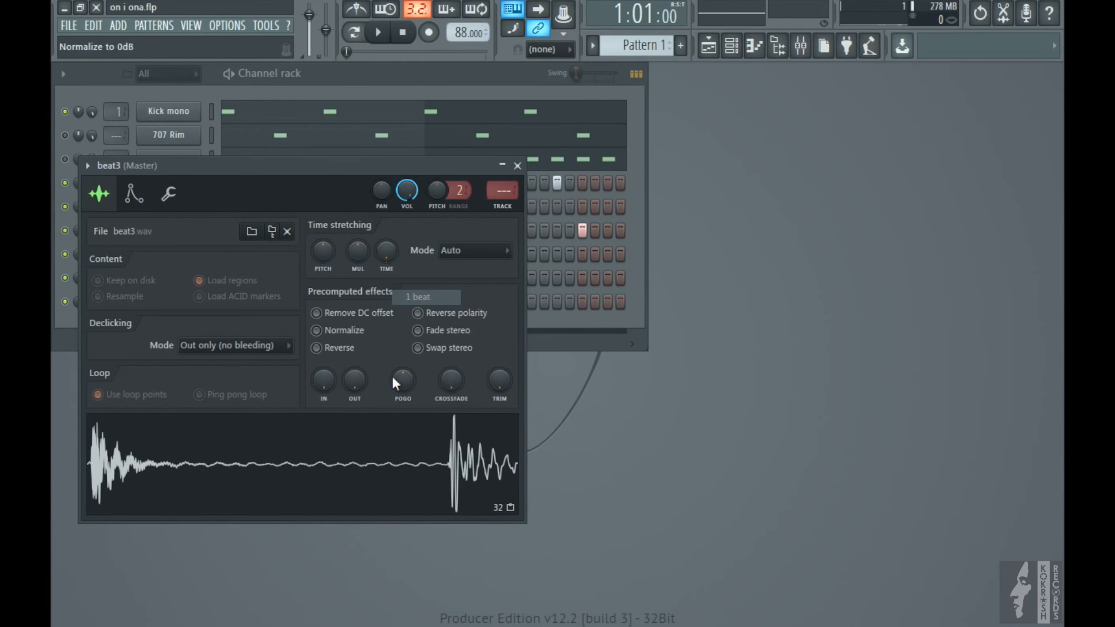
{"action": "left_click", "coordinate": [517, 166]}
{"action": "left_click", "coordinate": [380, 33]}
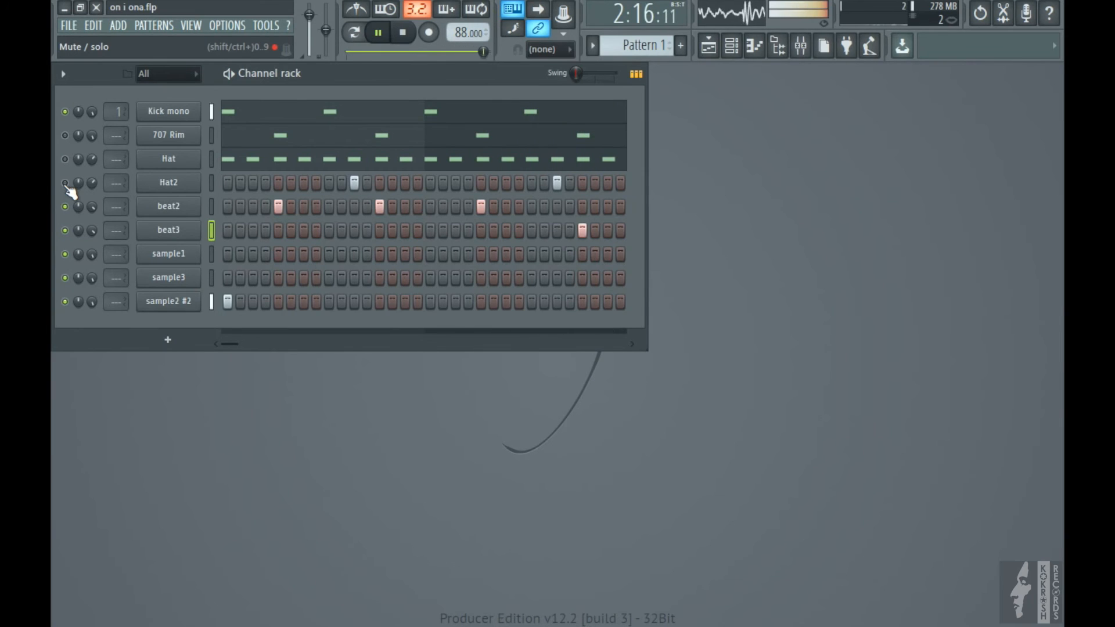
{"action": "left_click", "coordinate": [403, 32]}
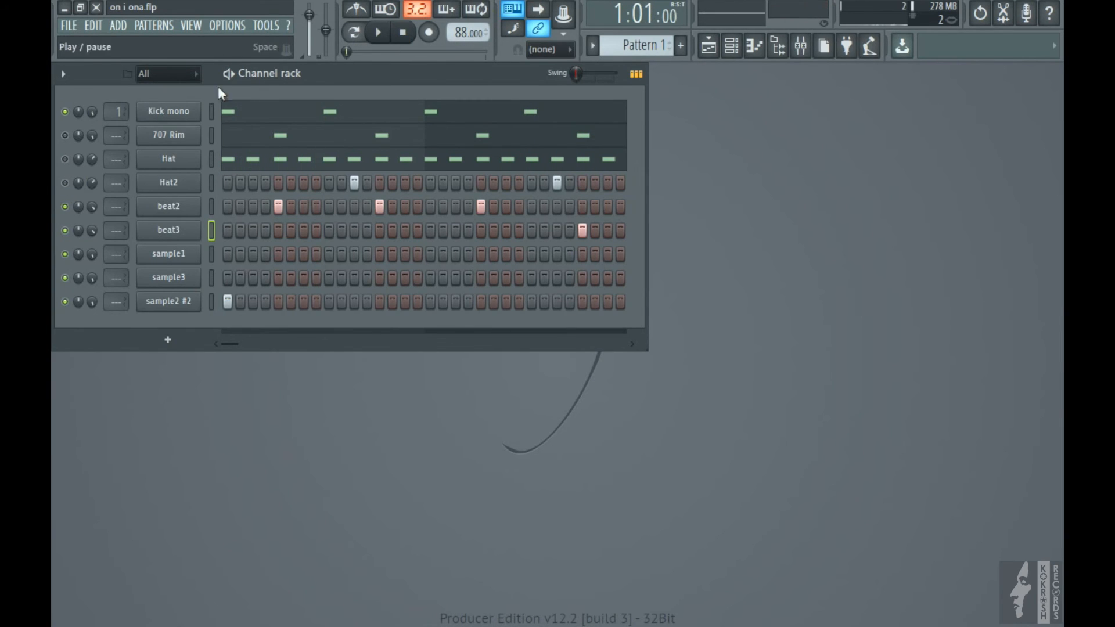
Replace Kick mono's piano roll notes with hits on steps 1, 9, 17 and 25, and save the project.
{"action": "right_click", "coordinate": [184, 107]}
{"action": "mouse_move", "coordinate": [288, 106]}
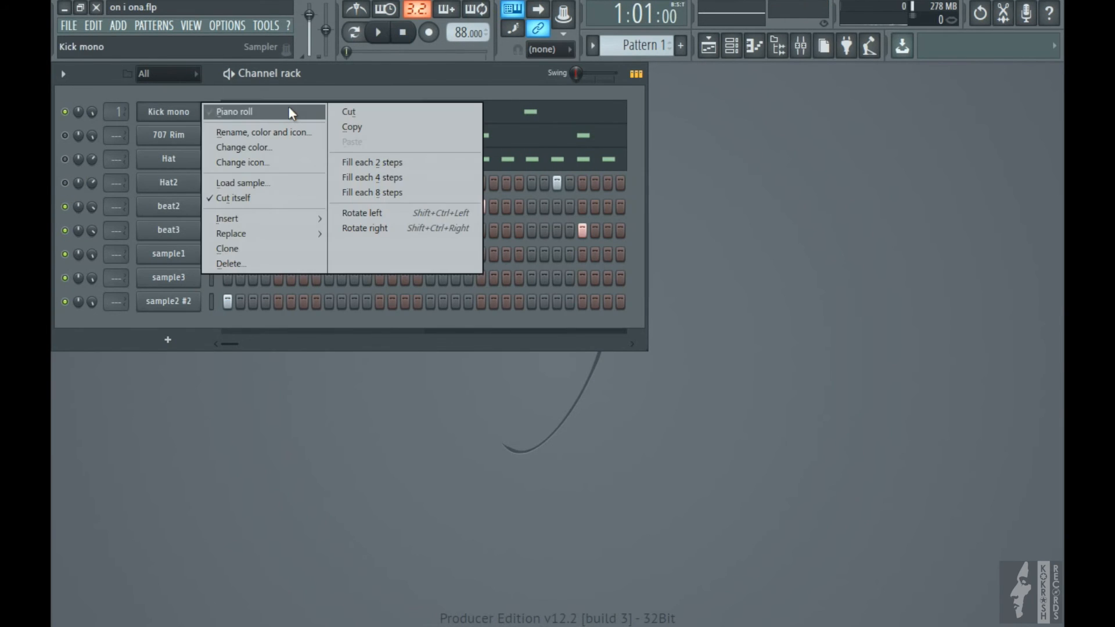
{"action": "left_click", "coordinate": [387, 117]}
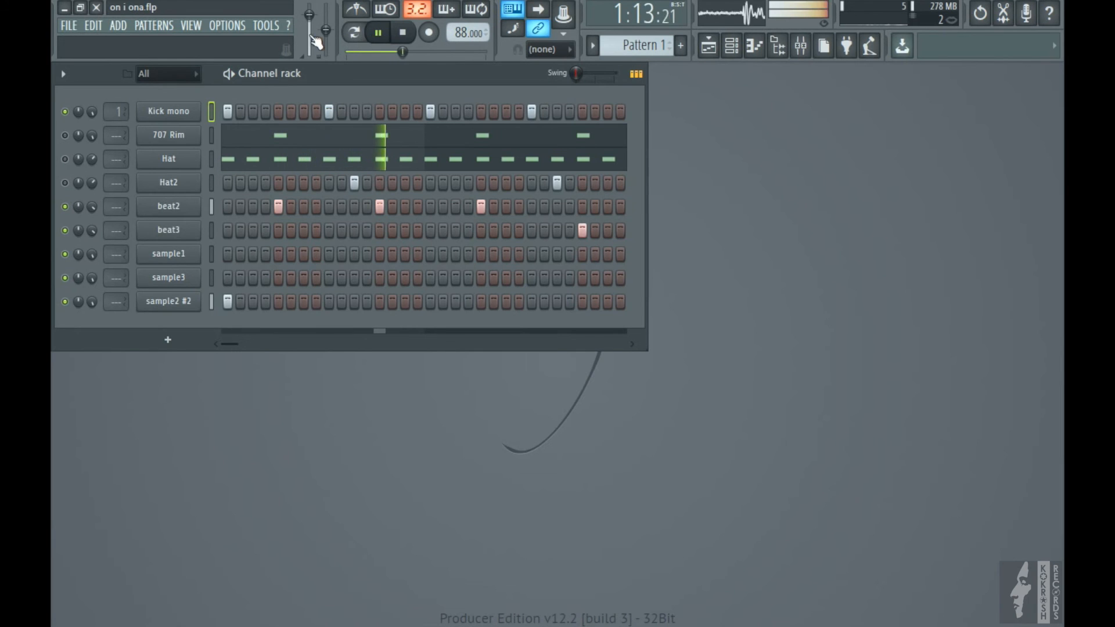
{"action": "left_click", "coordinate": [72, 25]}
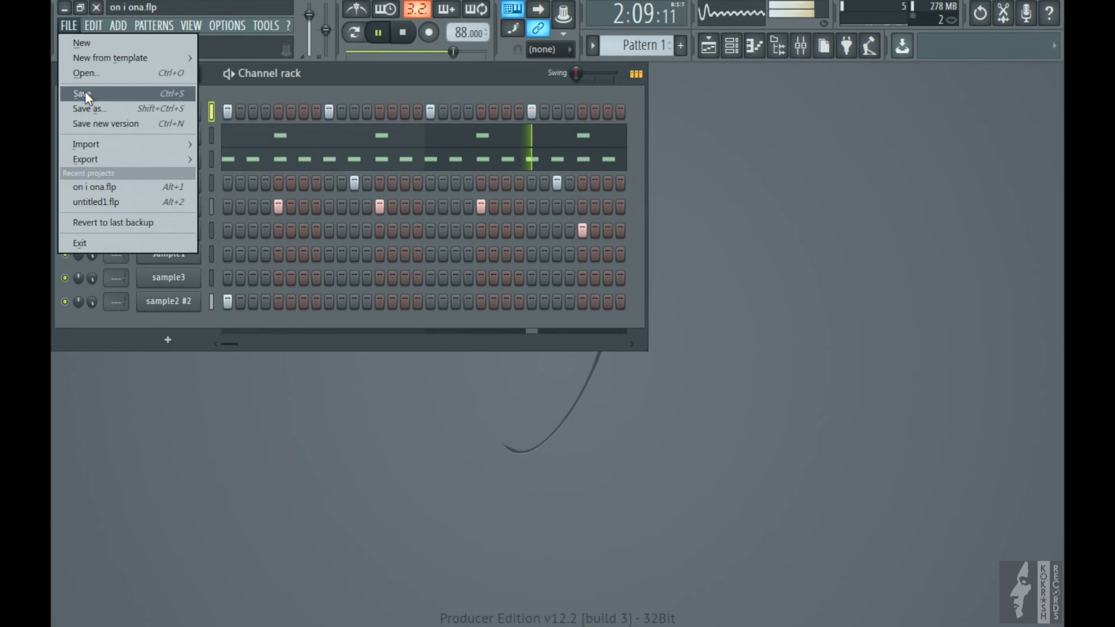
{"action": "left_click", "coordinate": [85, 90]}
Delete the Hat2 and 707 Rim channels.
{"action": "right_click", "coordinate": [199, 180]}
{"action": "left_click", "coordinate": [254, 331]}
{"action": "right_click", "coordinate": [200, 135]}
{"action": "left_click", "coordinate": [263, 287]}
Replace the Hat channel's piano roll notes with a fill on each 2 steps and set its volume to about 55%.
{"action": "right_click", "coordinate": [200, 136]}
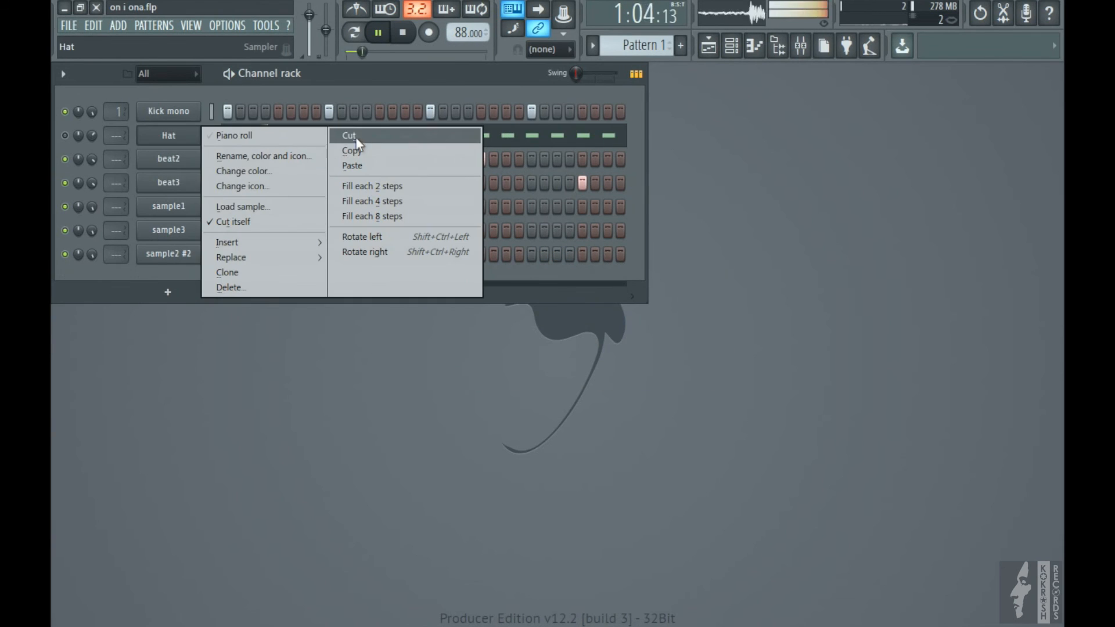
{"action": "left_click", "coordinate": [372, 185]}
{"action": "left_click", "coordinate": [169, 135]}
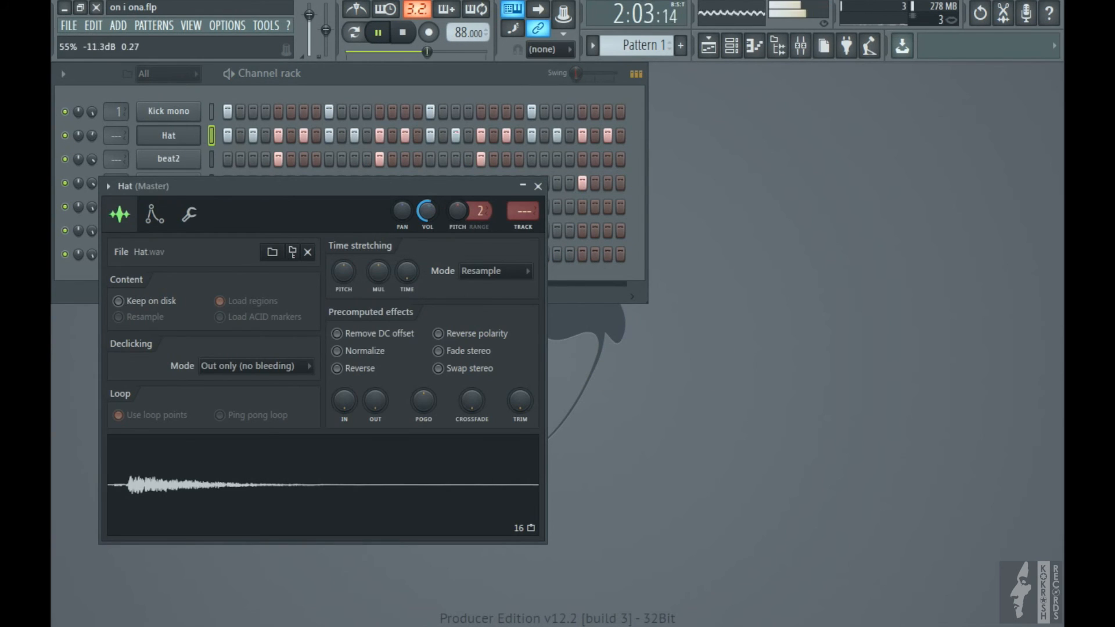
{"action": "left_click", "coordinate": [538, 186]}
{"action": "key", "text": "space"}
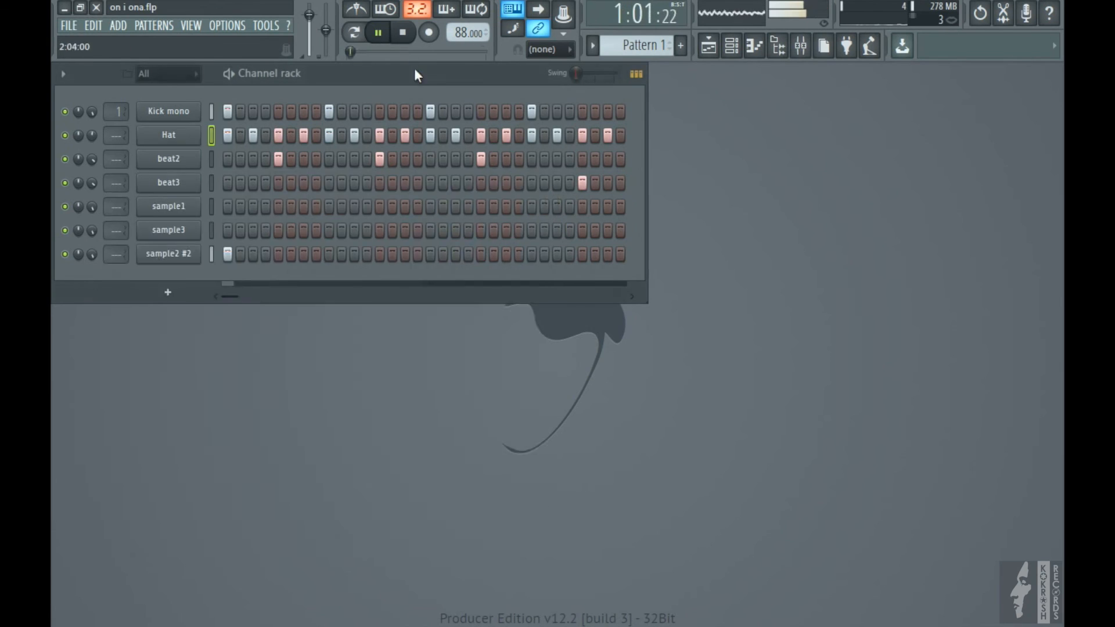
Add Fruity Stereo Shaper to the first effect slot of mixer Insert 2 and apply its Shrinked preset.
{"action": "left_click", "coordinate": [800, 45]}
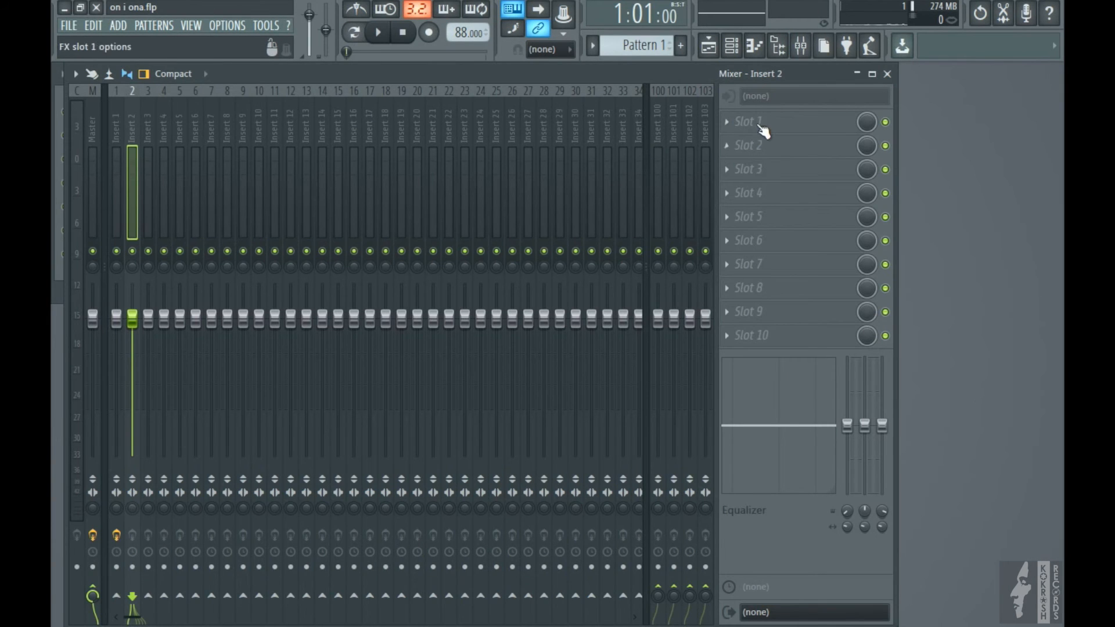
{"action": "left_click", "coordinate": [729, 125]}
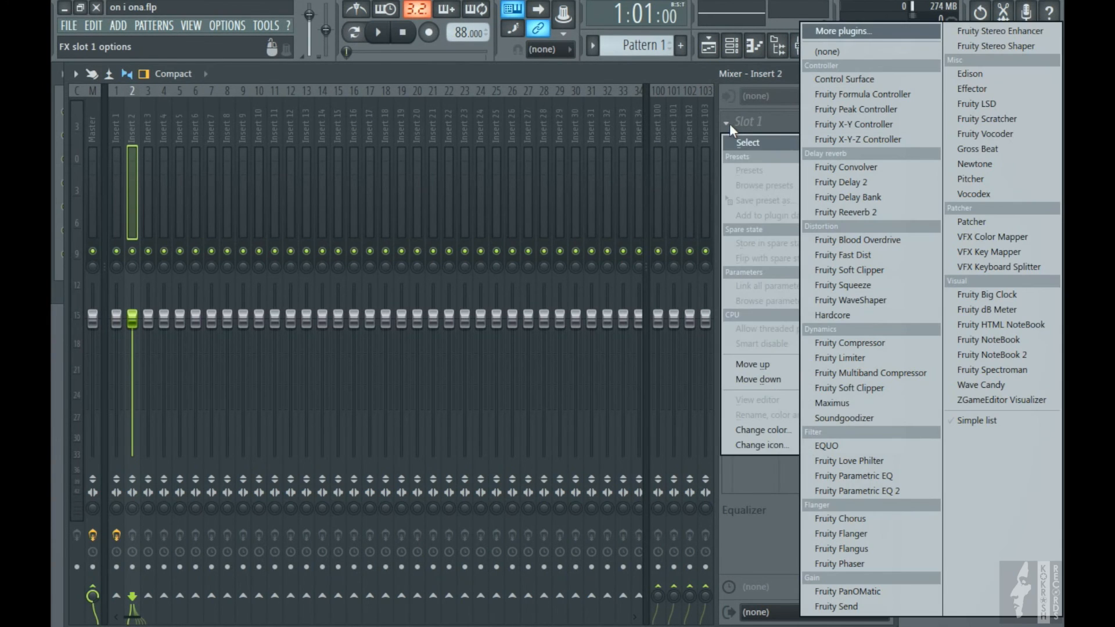
{"action": "left_click", "coordinate": [1011, 46]}
{"action": "left_click", "coordinate": [360, 269]}
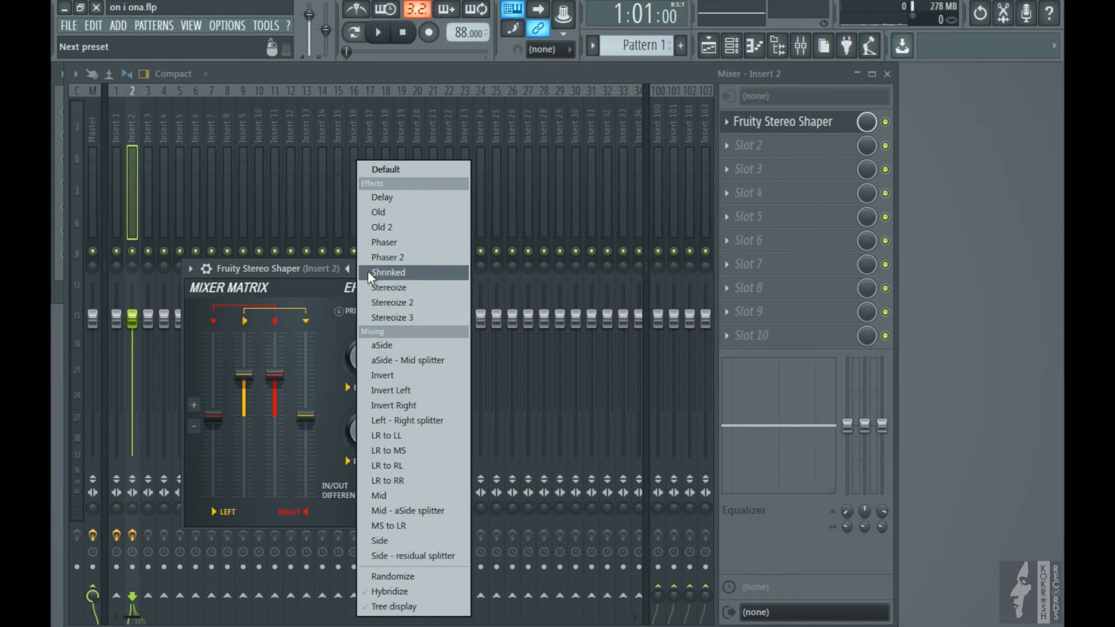
{"action": "left_click", "coordinate": [390, 273]}
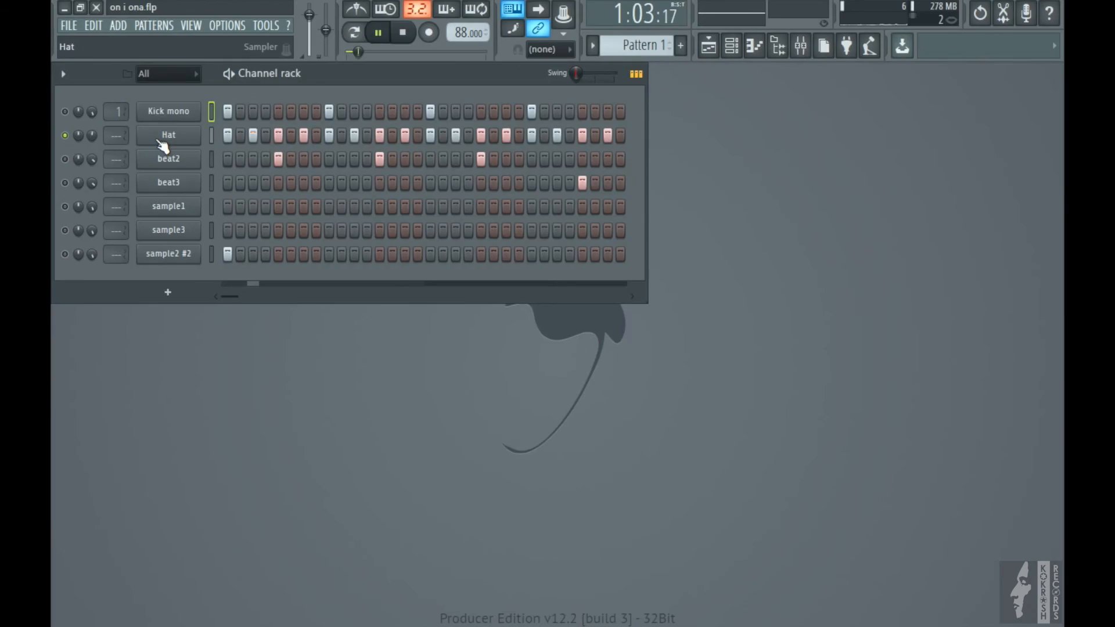
Route the soloed Hat channel to mixer track 2 and stop playback.
{"action": "left_click", "coordinate": [169, 135]}
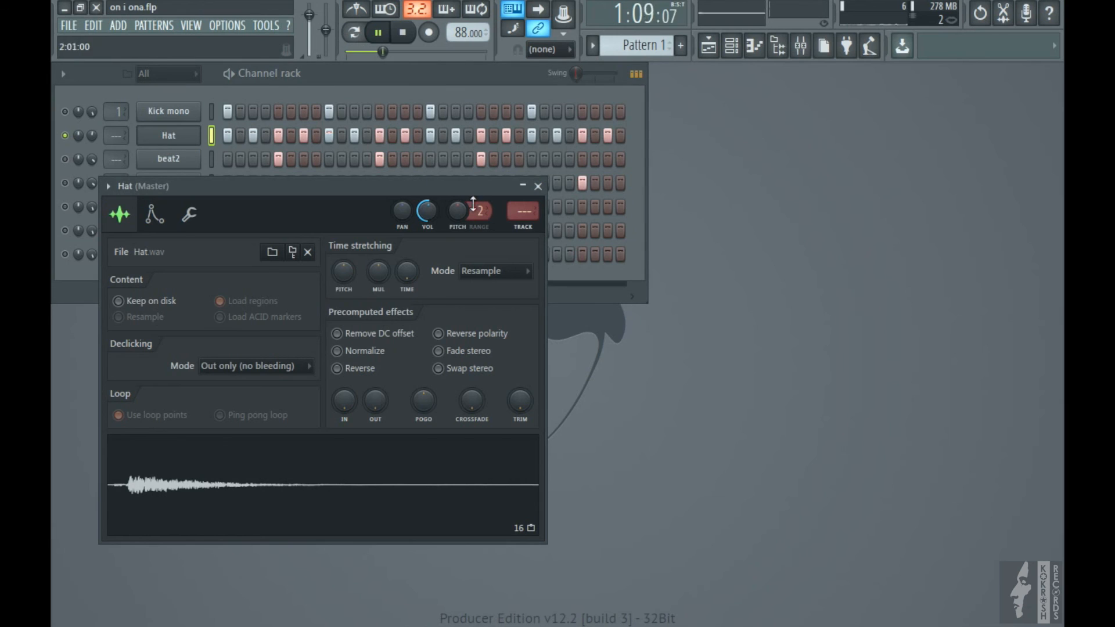
{"action": "left_click_drag", "start_coordinate": [521, 214], "coordinate": [522, 209]}
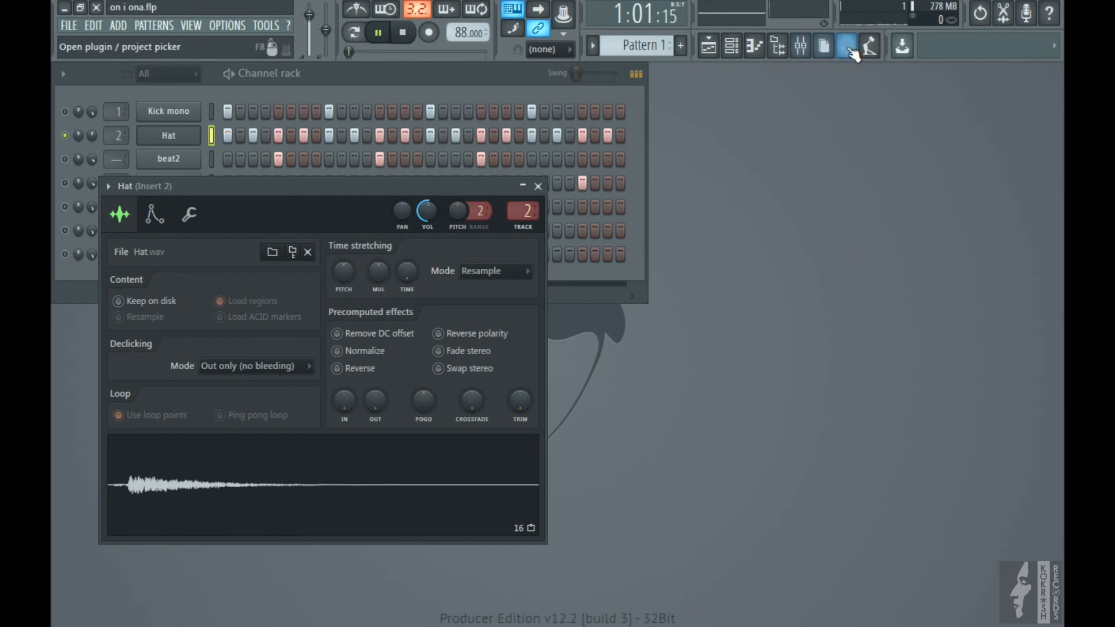
{"action": "key", "text": "space"}
Compare the hat's sound with Fruity Stereo Shaper enabled and bypassed on Insert 2 during playback.
{"action": "left_click", "coordinate": [799, 45]}
{"action": "left_click", "coordinate": [820, 57]}
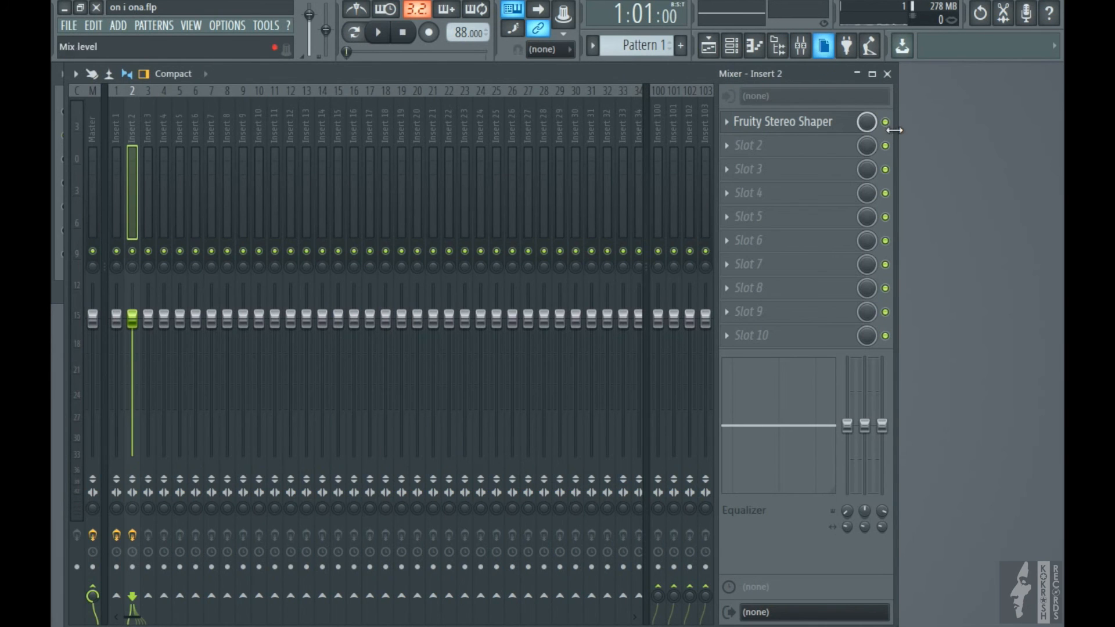
{"action": "key", "text": "space"}
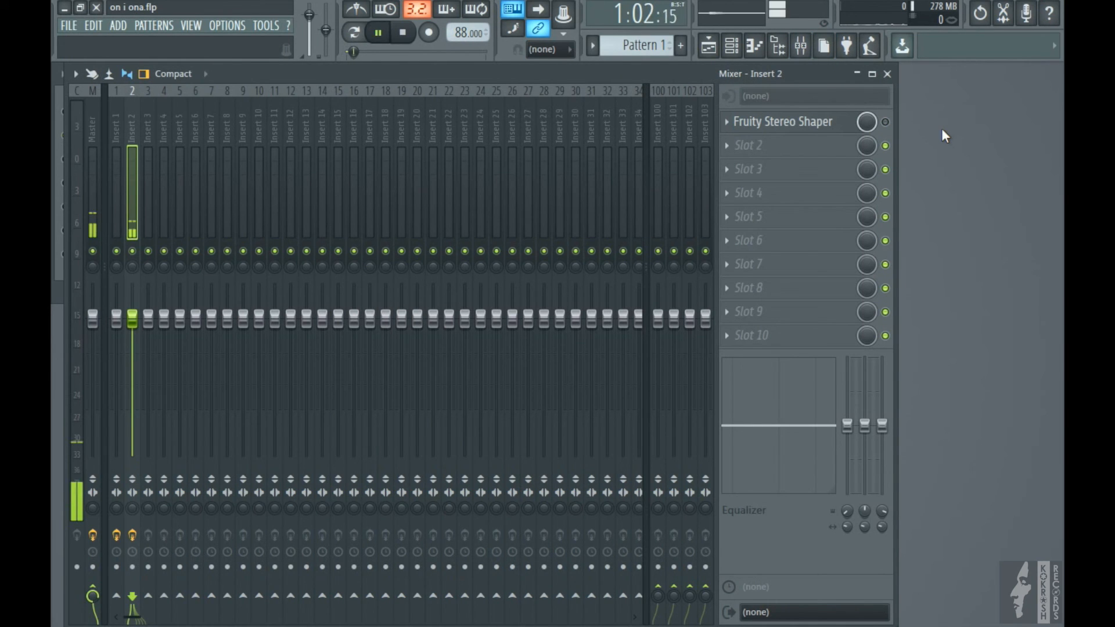
{"action": "left_click", "coordinate": [885, 123]}
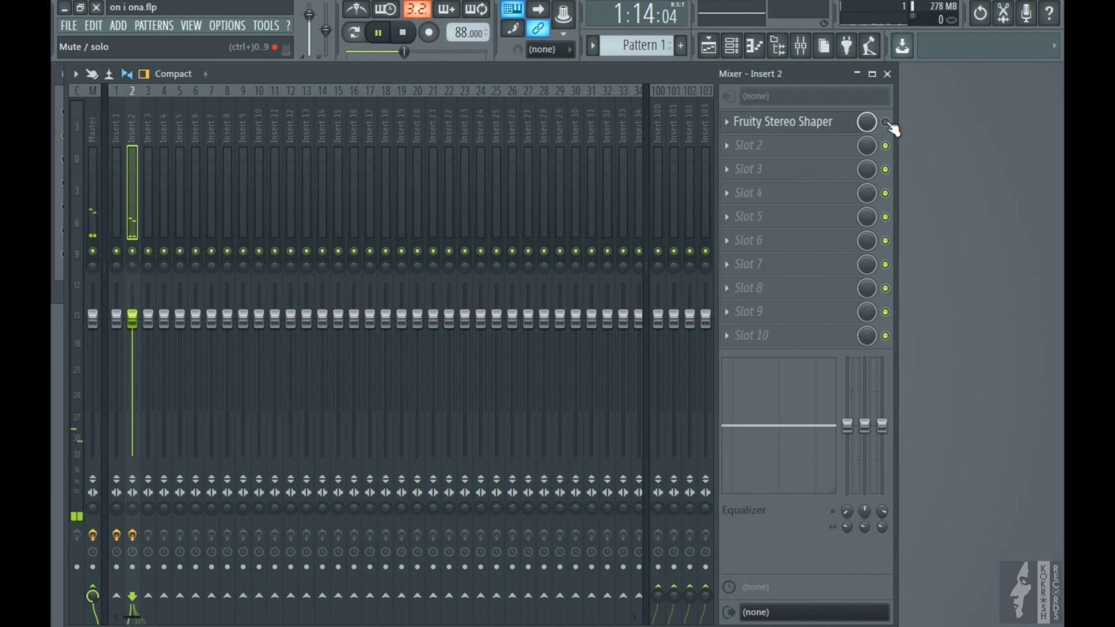
{"action": "left_click", "coordinate": [886, 73]}
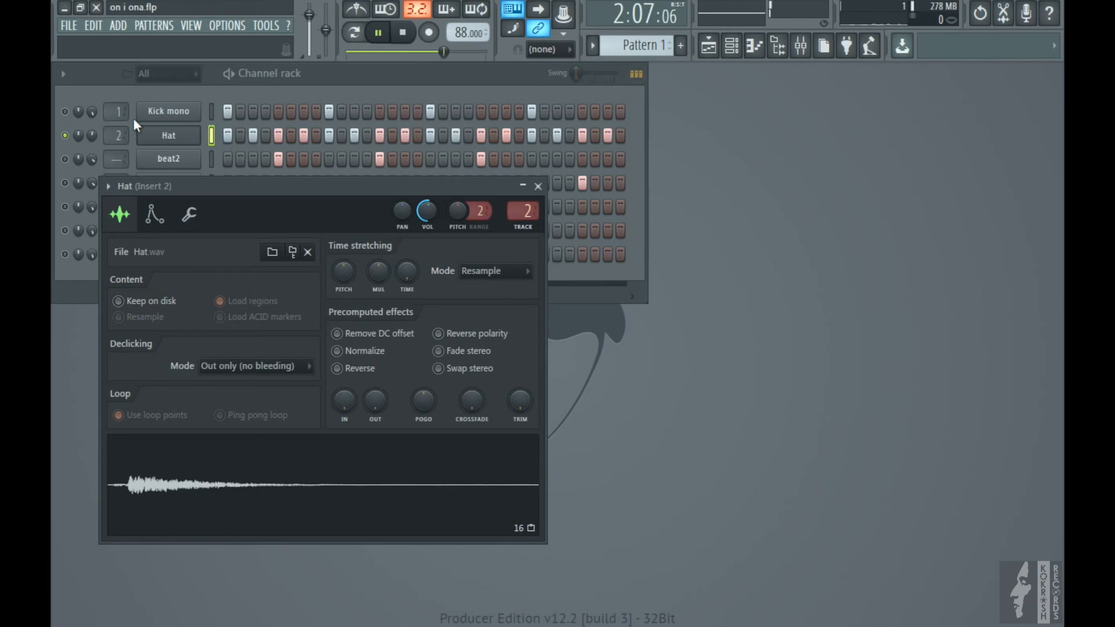
Unsolo the Hat channel so all channels play and set the Kick mono channel's volume to about 96%.
{"action": "right_click", "coordinate": [76, 142]}
{"action": "key", "text": "Escape"}
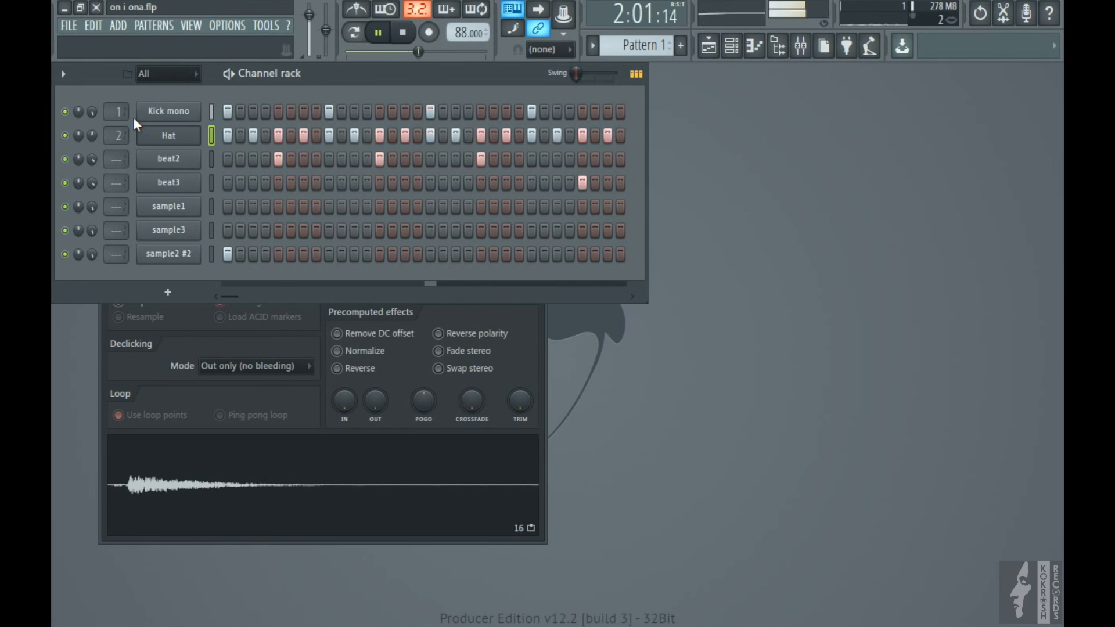
{"action": "left_click", "coordinate": [166, 112]}
{"action": "left_click_drag", "start_coordinate": [716, 276], "coordinate": [717, 261]}
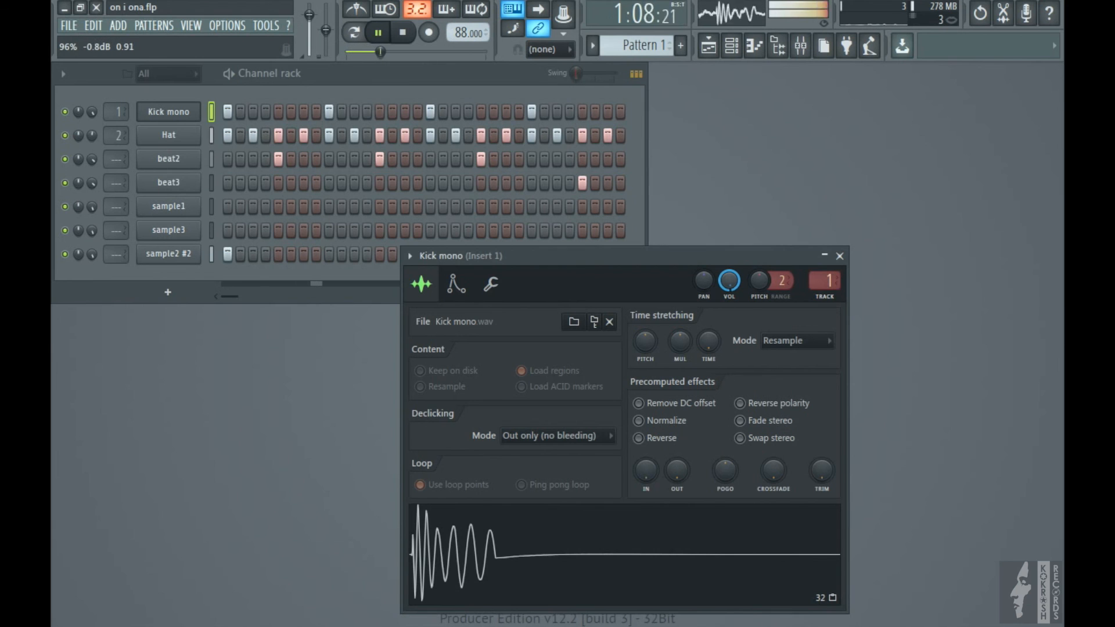
{"action": "left_click", "coordinate": [840, 255]}
Lower the Hat channel's volume to about 34% and stop playback.
{"action": "left_click", "coordinate": [187, 138]}
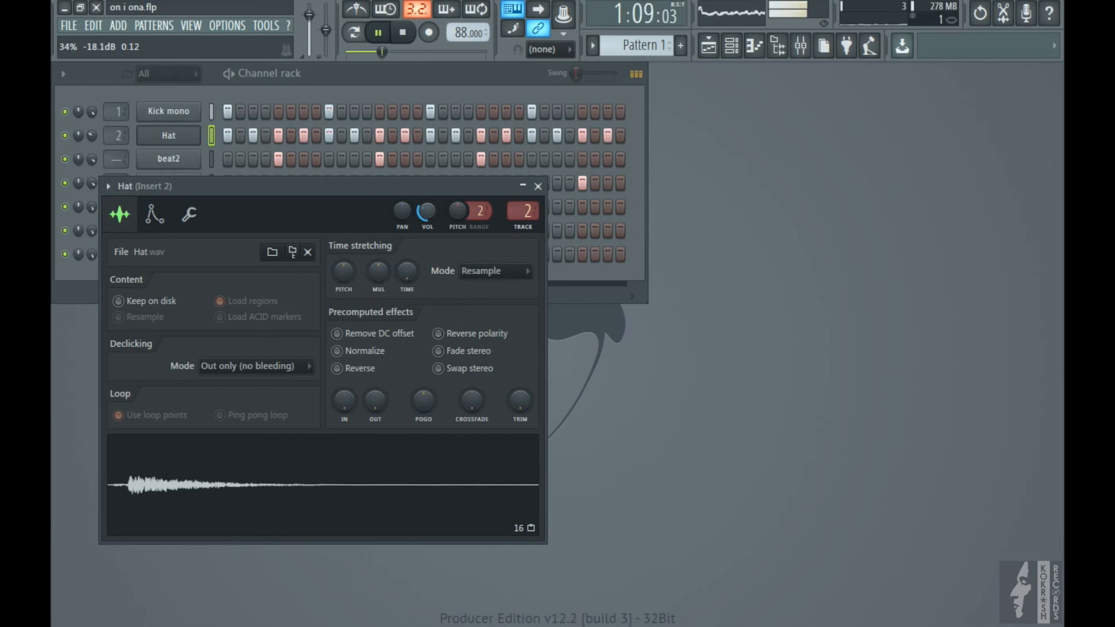
{"action": "left_click", "coordinate": [537, 184]}
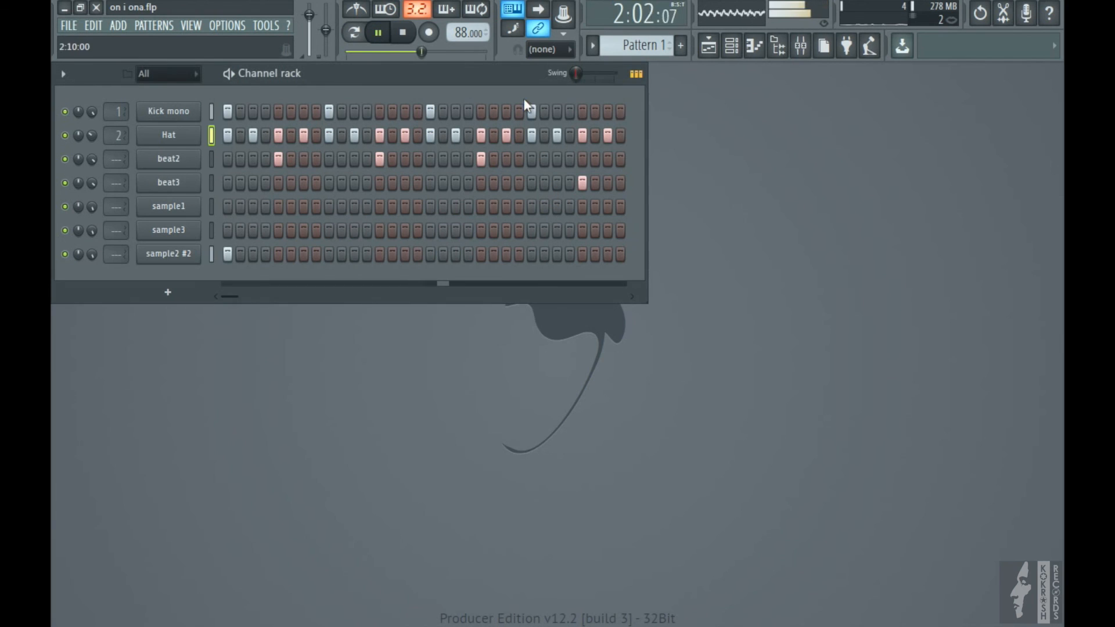
{"action": "left_click", "coordinate": [403, 32]}
Disable Fruity Limiter on the Master mixer track and add Fruity Compressor to its first effect slot during playback.
{"action": "left_click", "coordinate": [800, 45]}
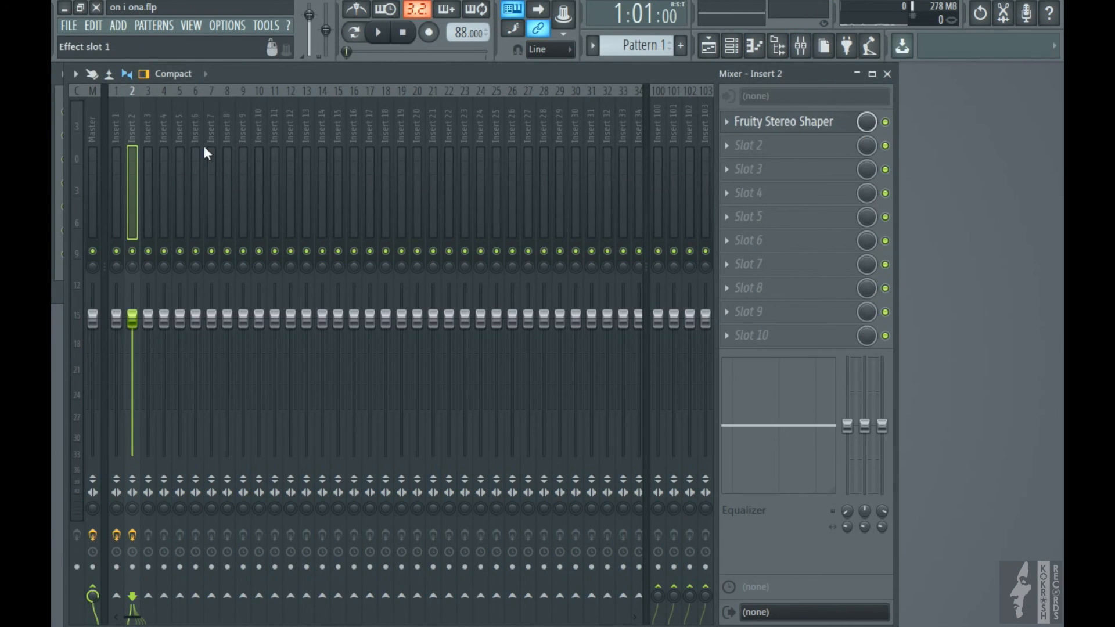
{"action": "left_click", "coordinate": [96, 123]}
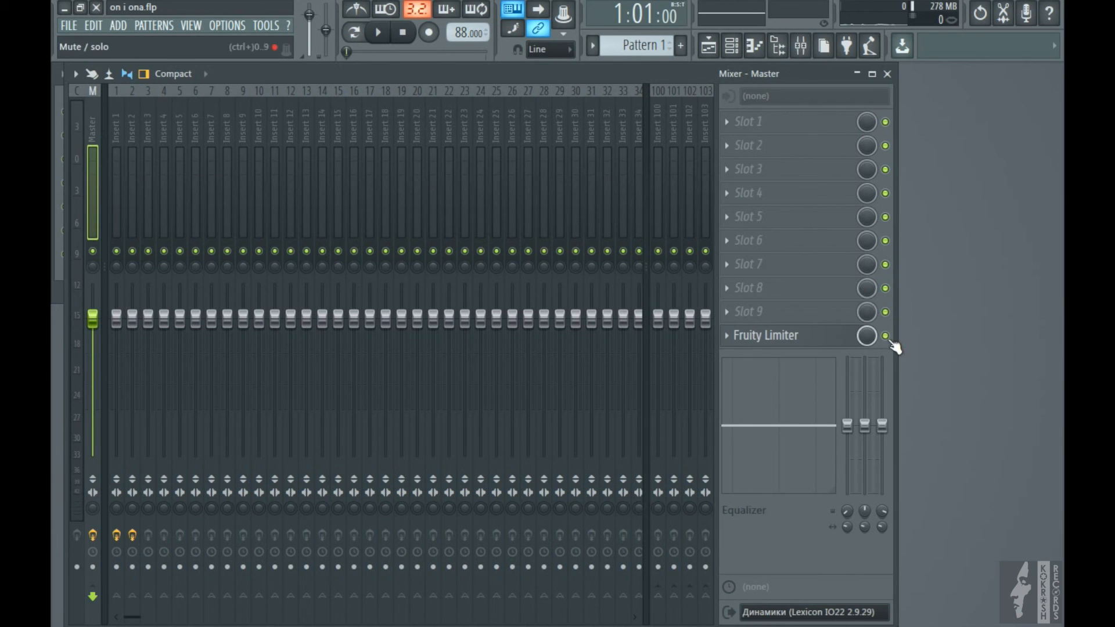
{"action": "key", "text": "space"}
{"action": "left_click", "coordinate": [732, 121]}
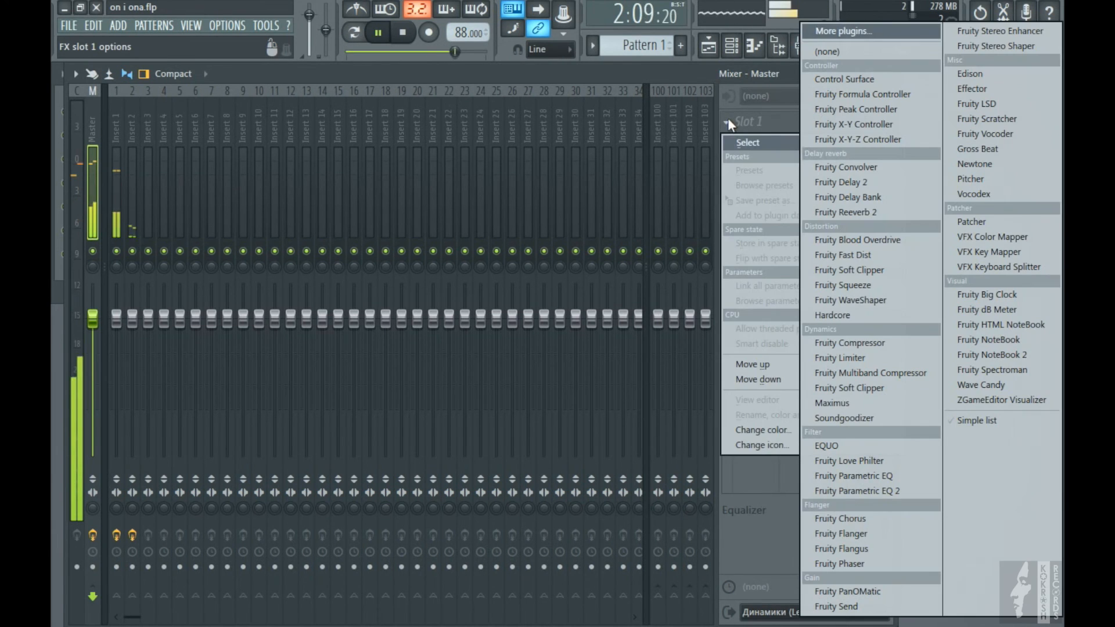
{"action": "left_click", "coordinate": [864, 339]}
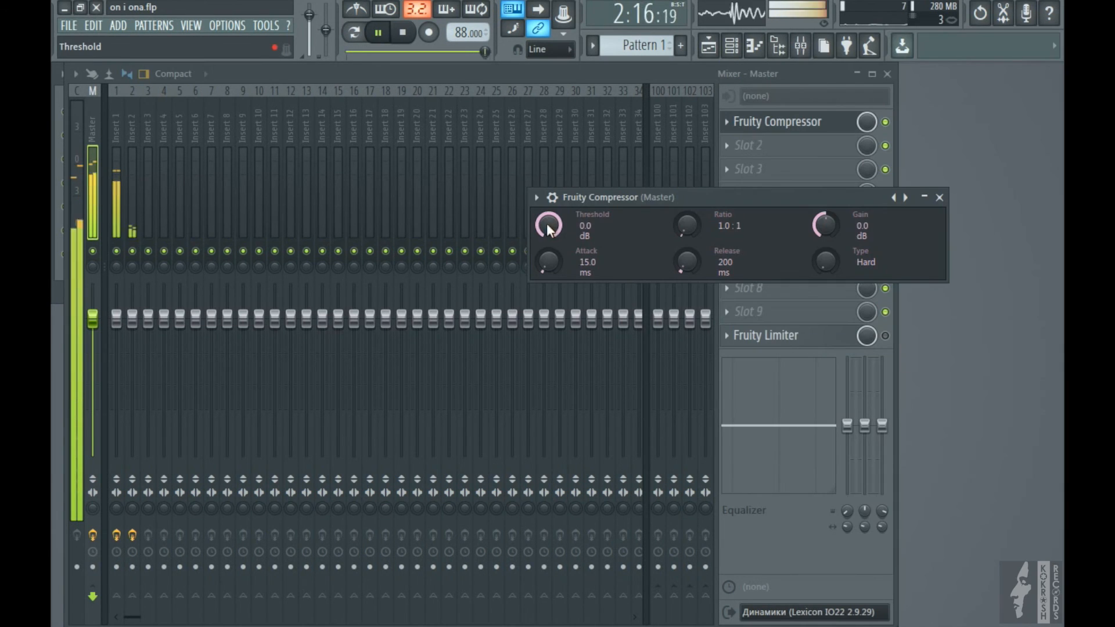
Set the Master compressor's threshold to -15 dB, ratio to 3.4:1, attack to 128.5 ms and release to 190 ms.
{"action": "left_click_drag", "start_coordinate": [549, 226], "coordinate": [549, 234]}
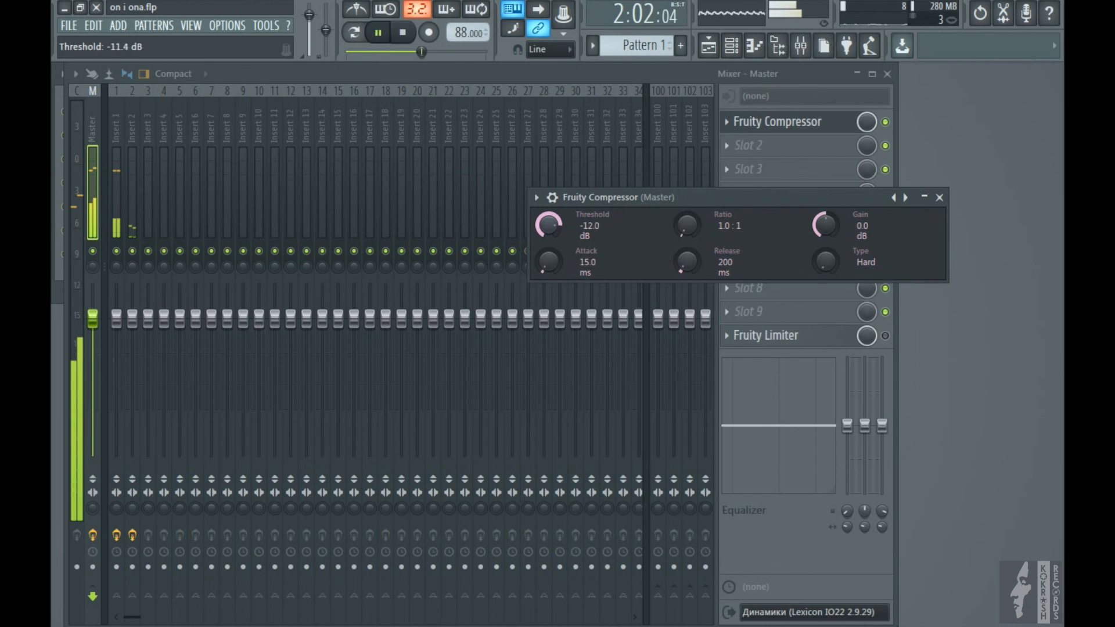
{"action": "left_click_drag", "start_coordinate": [548, 225], "coordinate": [546, 223]}
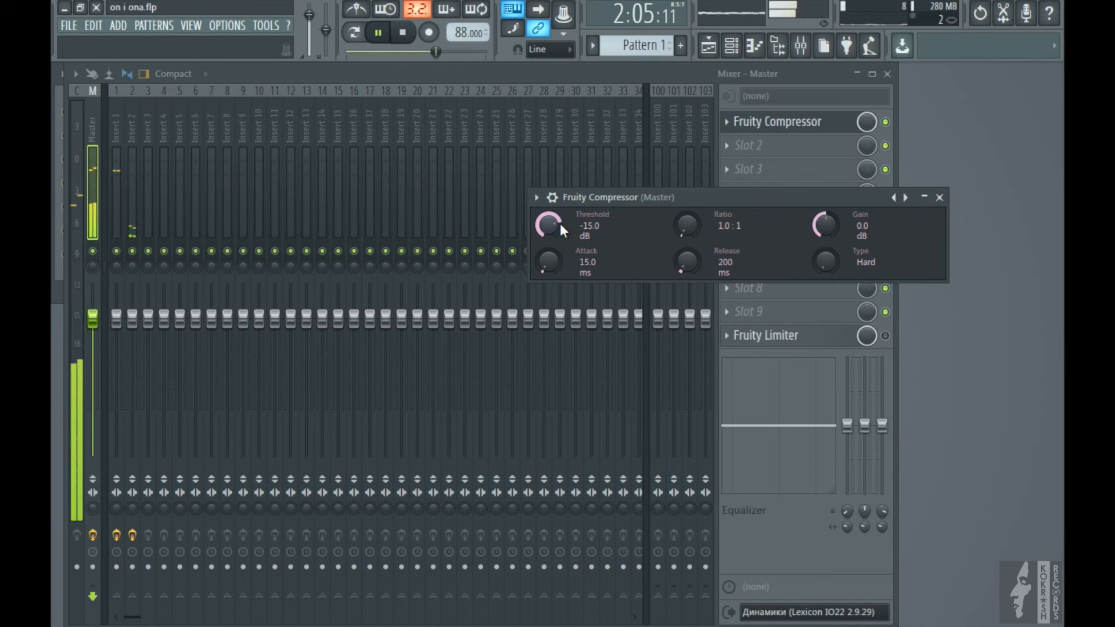
{"action": "mouse_move", "coordinate": [687, 224]}
{"action": "left_mouse_down"}
{"action": "mouse_move", "coordinate": [688, 213]}
{"action": "mouse_move", "coordinate": [686, 223]}
{"action": "left_mouse_up"}
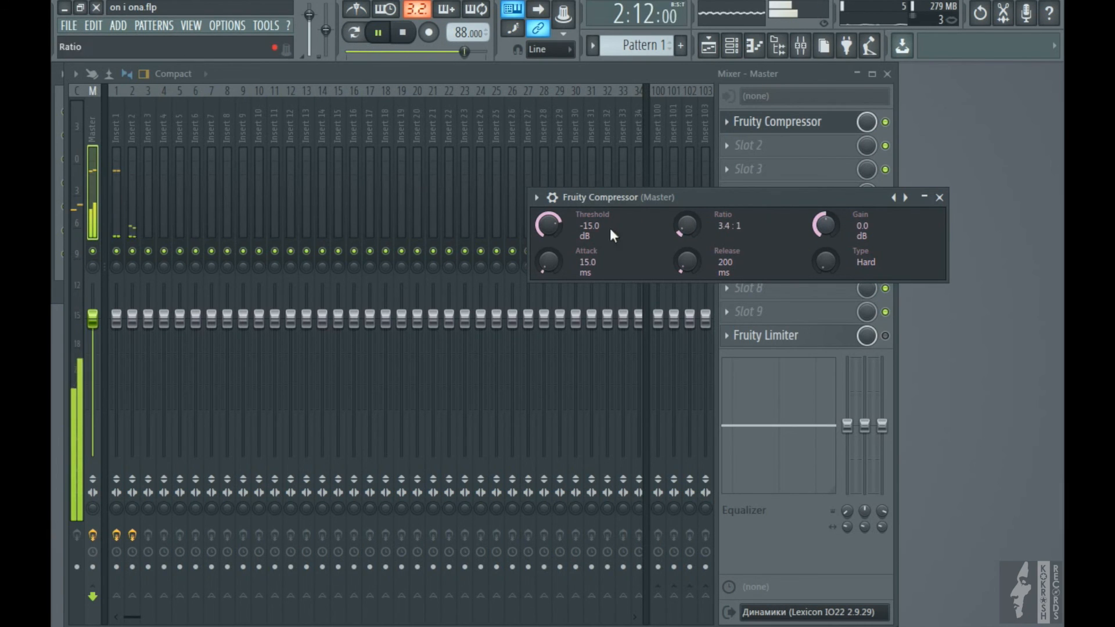
{"action": "left_click_drag", "start_coordinate": [548, 261], "coordinate": [548, 242]}
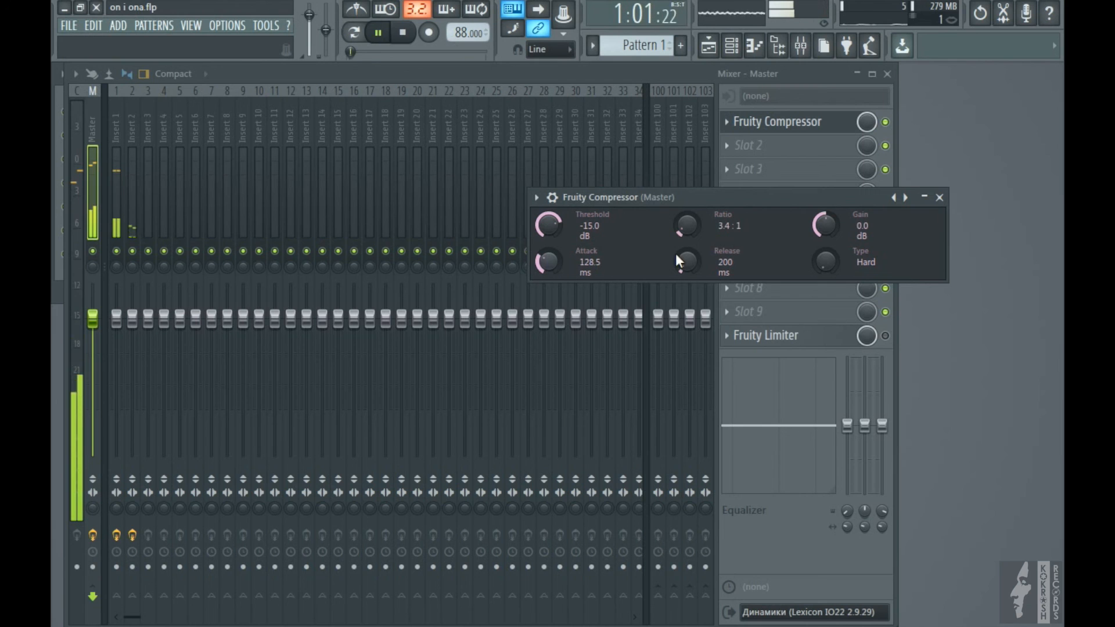
{"action": "left_click_drag", "start_coordinate": [685, 264], "coordinate": [685, 264]}
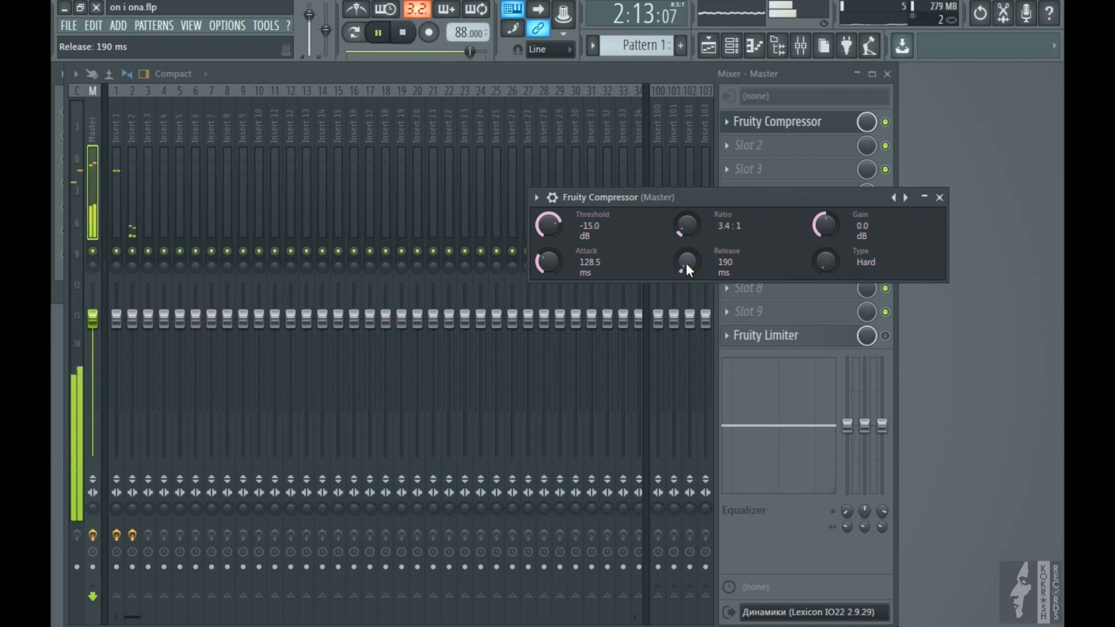
{"action": "left_click", "coordinate": [939, 198]}
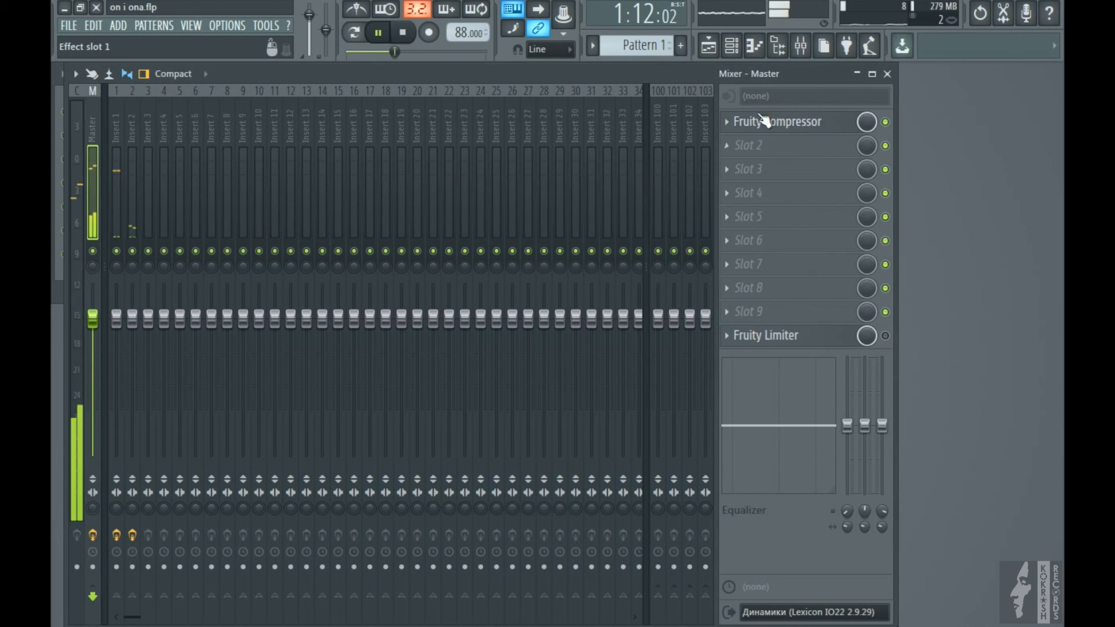
Compare the beat with Fruity Compressor bypassed and enabled on the Master track during playback.
{"action": "left_click", "coordinate": [884, 122]}
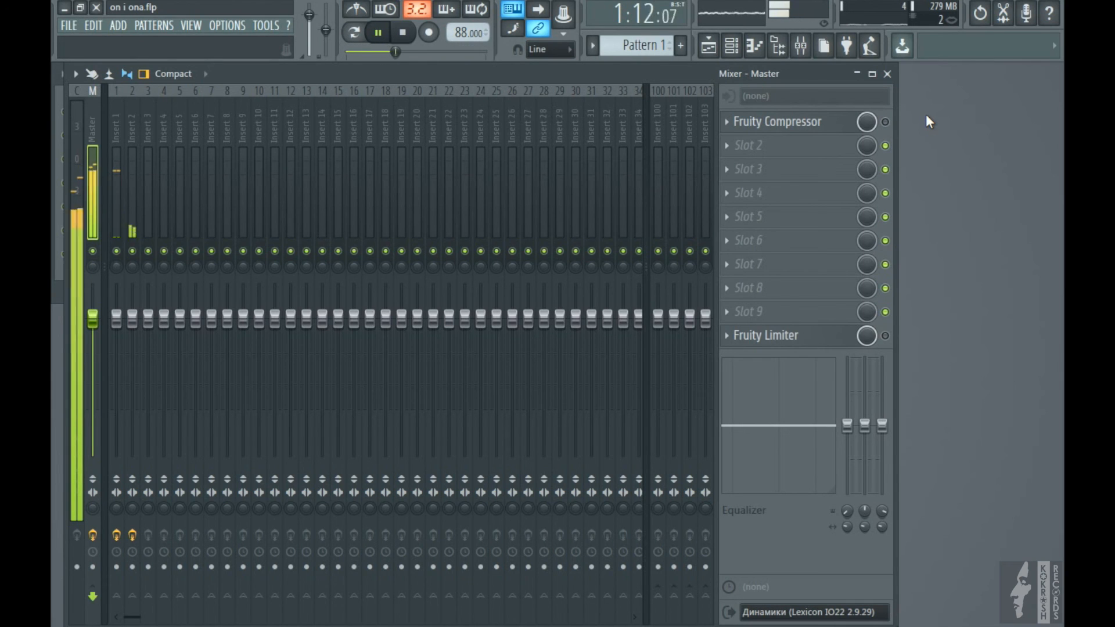
{"action": "left_click", "coordinate": [885, 122]}
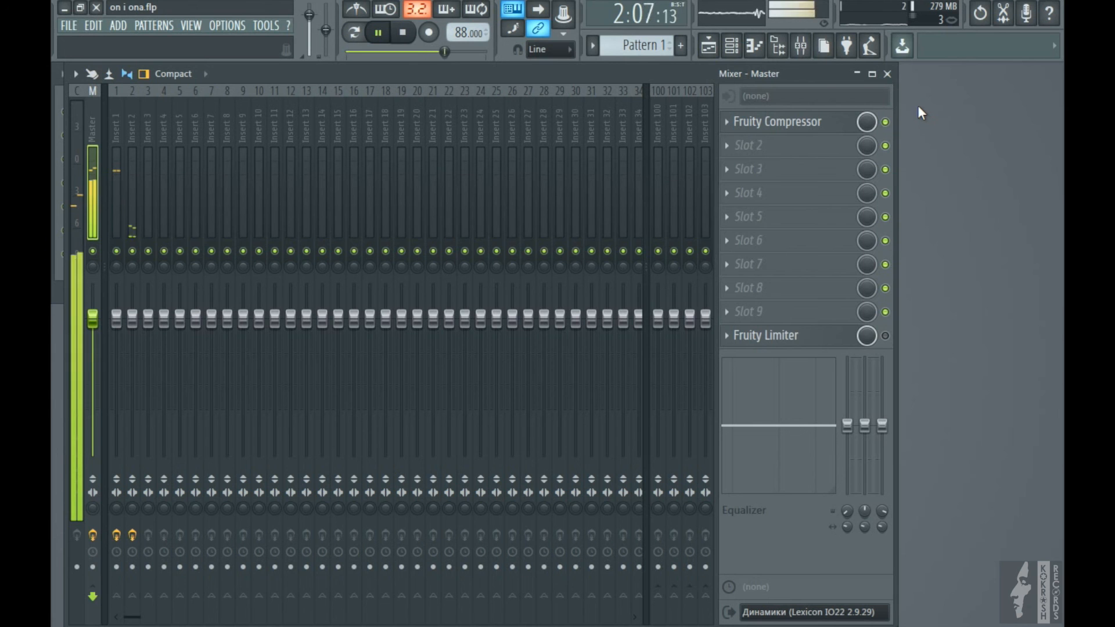